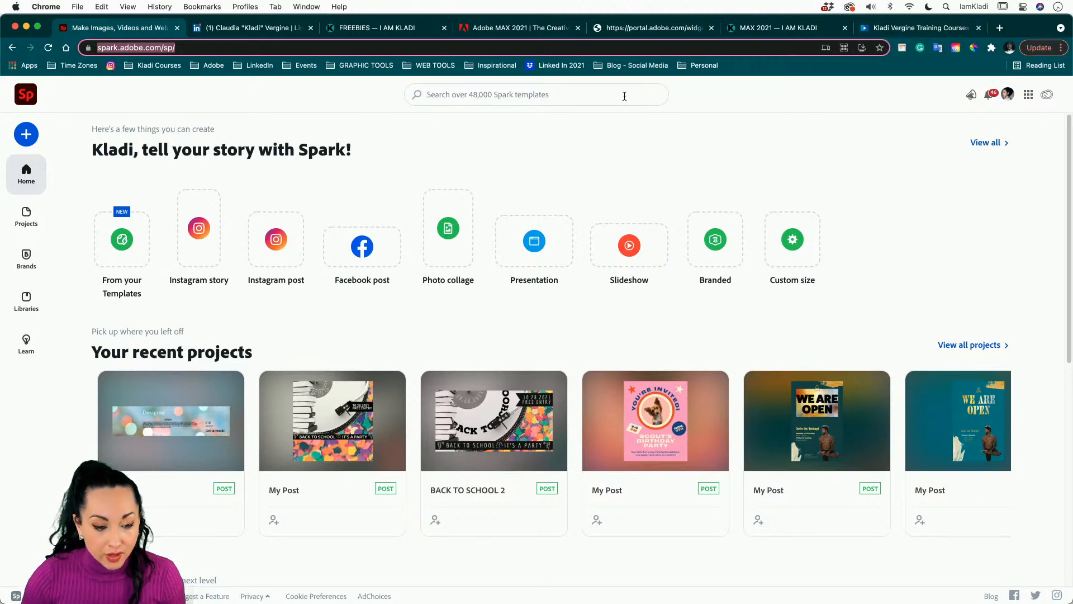
- Open the Social Media Size Cheat Sheet 2021 PDF from the Free Templates & Mockups page of the I AM KLADI site
click(384, 33)
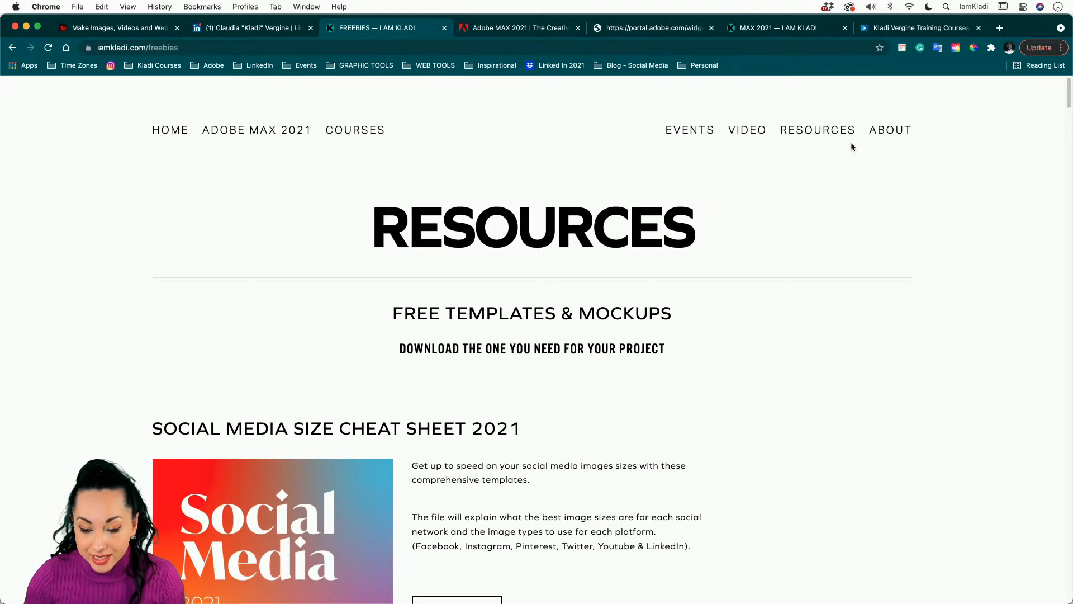
mouse_move(820, 129)
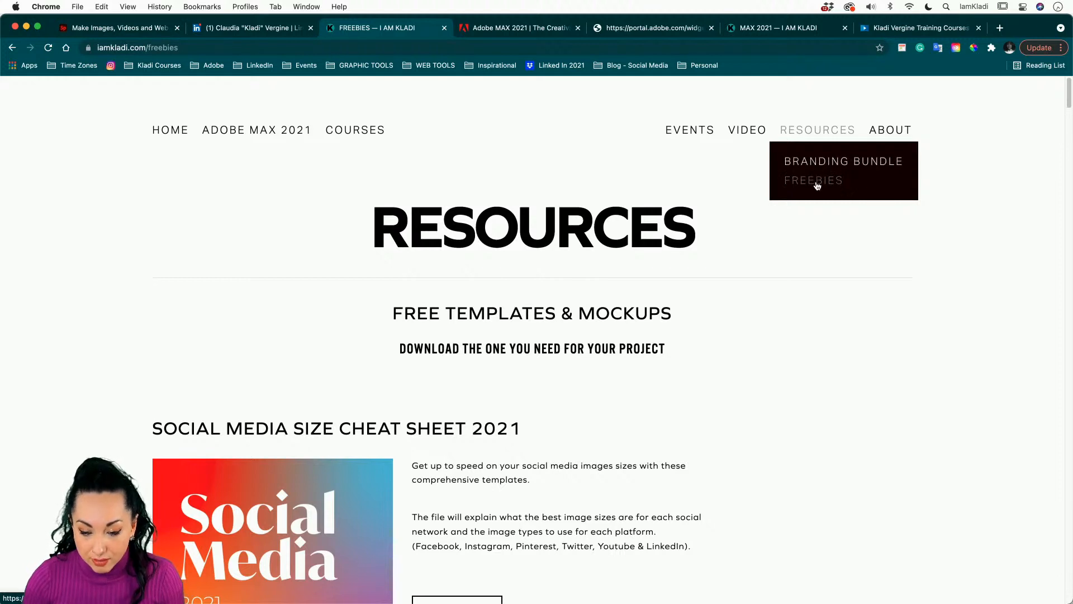
scroll(720, 410, down, 3)
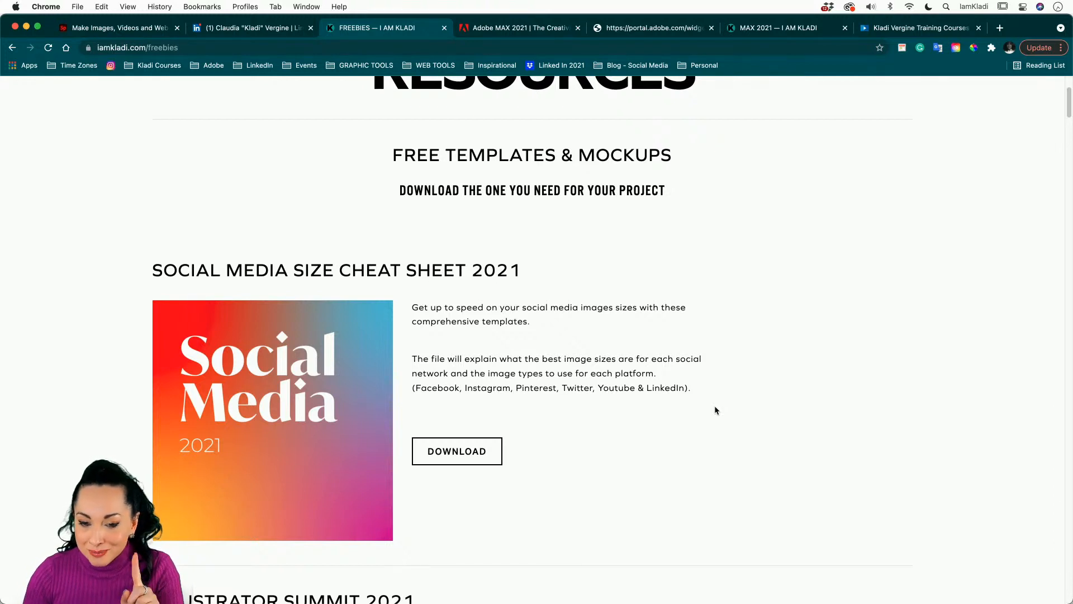
click(442, 467)
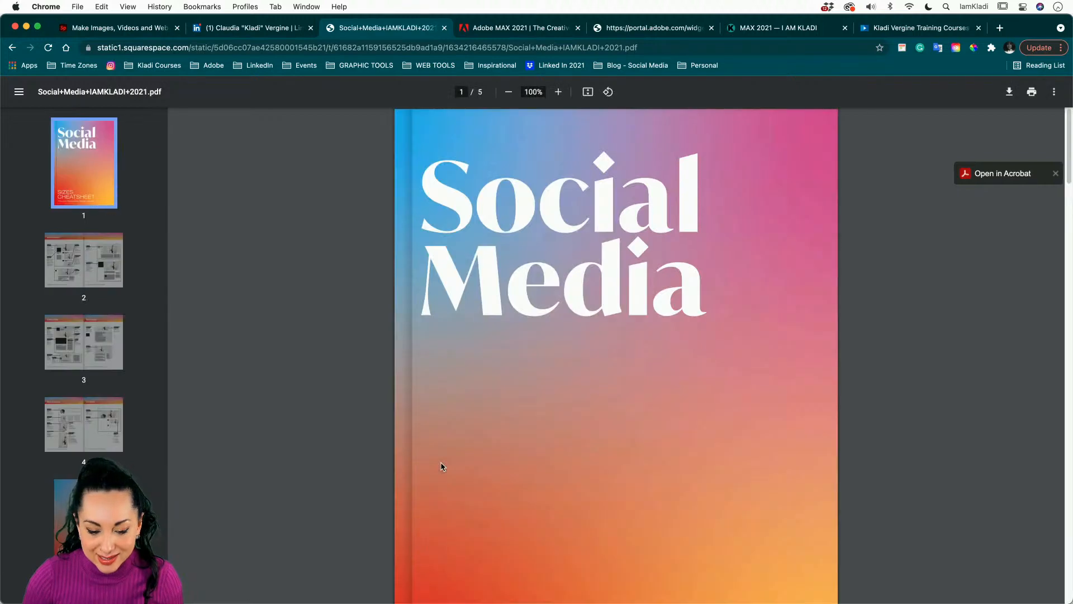
- Look up the background image size for a LinkedIn personal profile on page 3 of the cheat sheet
click(80, 354)
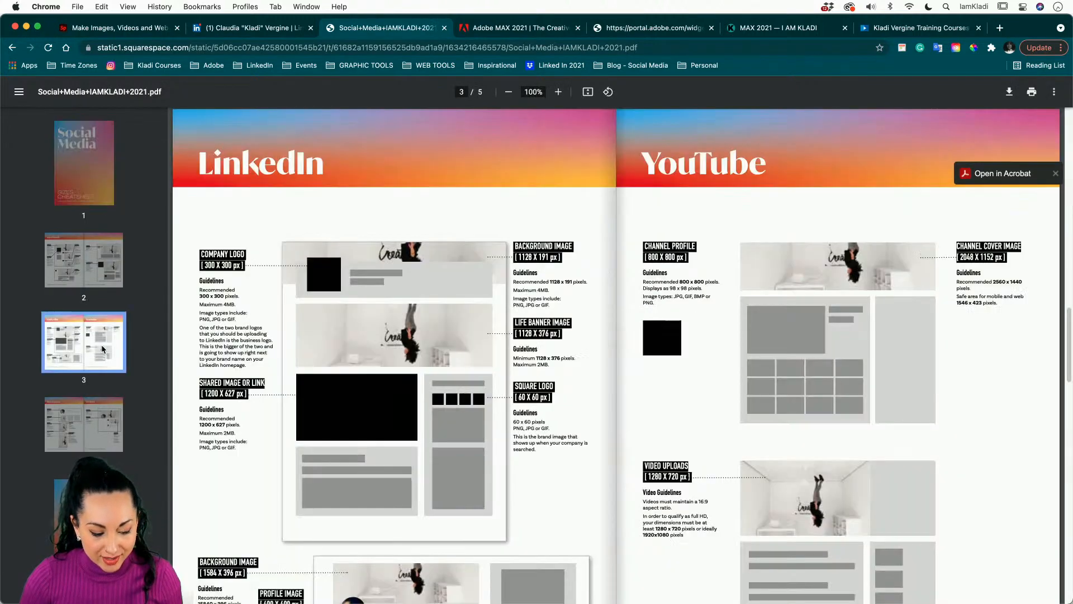
scroll(293, 321, down, 3)
scroll(293, 320, down, 4)
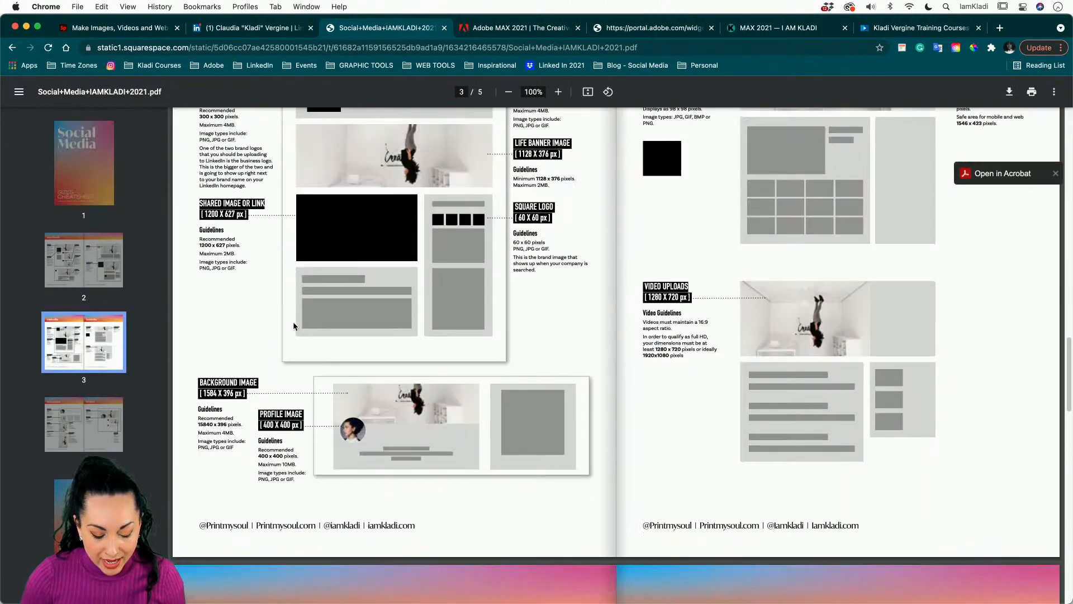
scroll(287, 389, up, 5)
scroll(288, 390, down, 5)
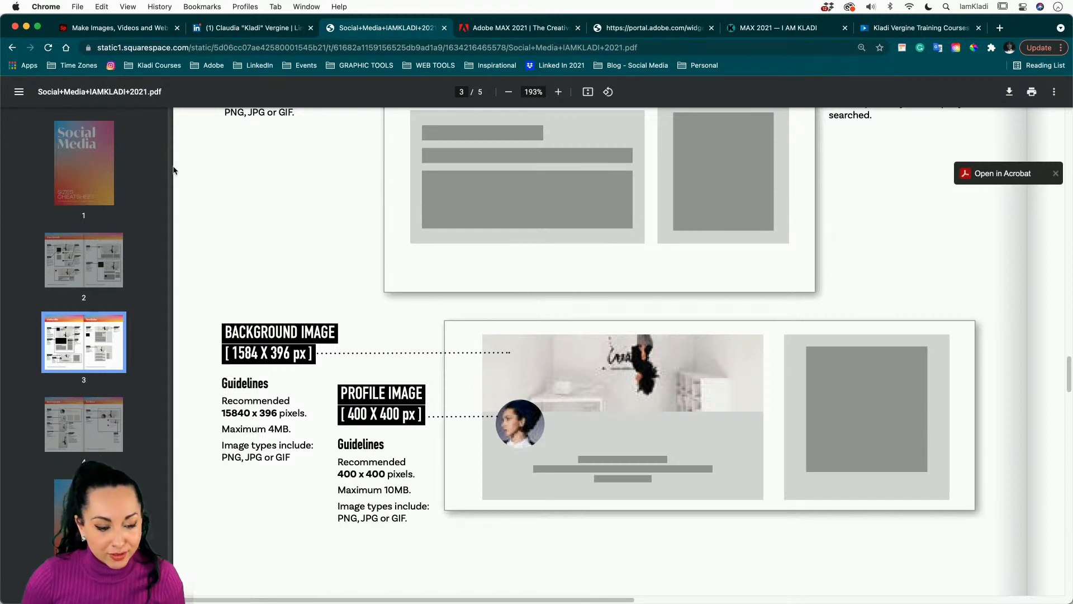
- Switch to Adobe Spark, examine the full range of project types from Popular to Make it personal, and return to its home page
click(119, 27)
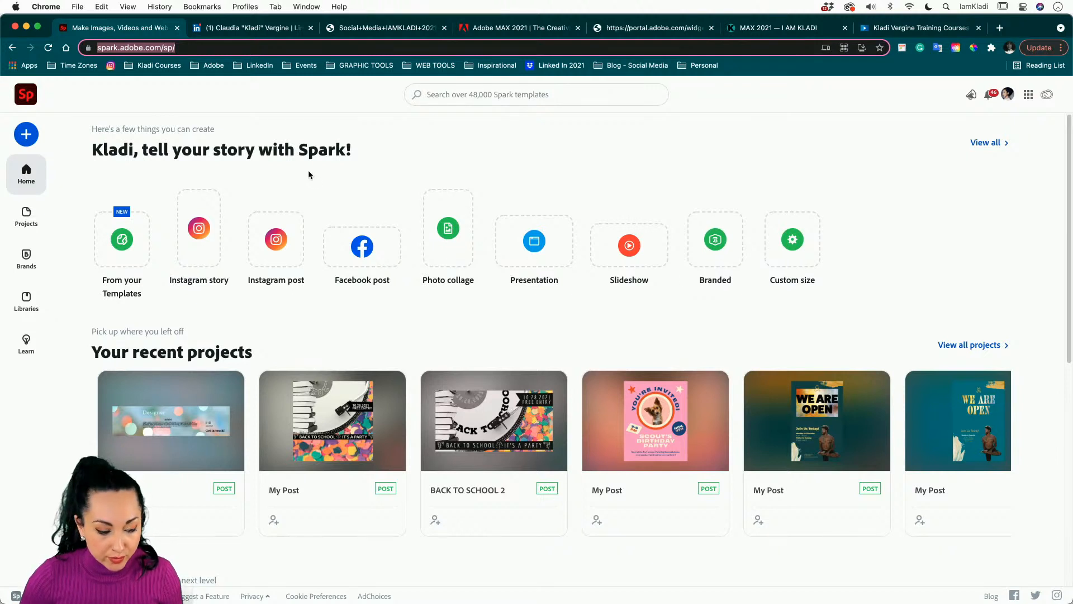
click(31, 134)
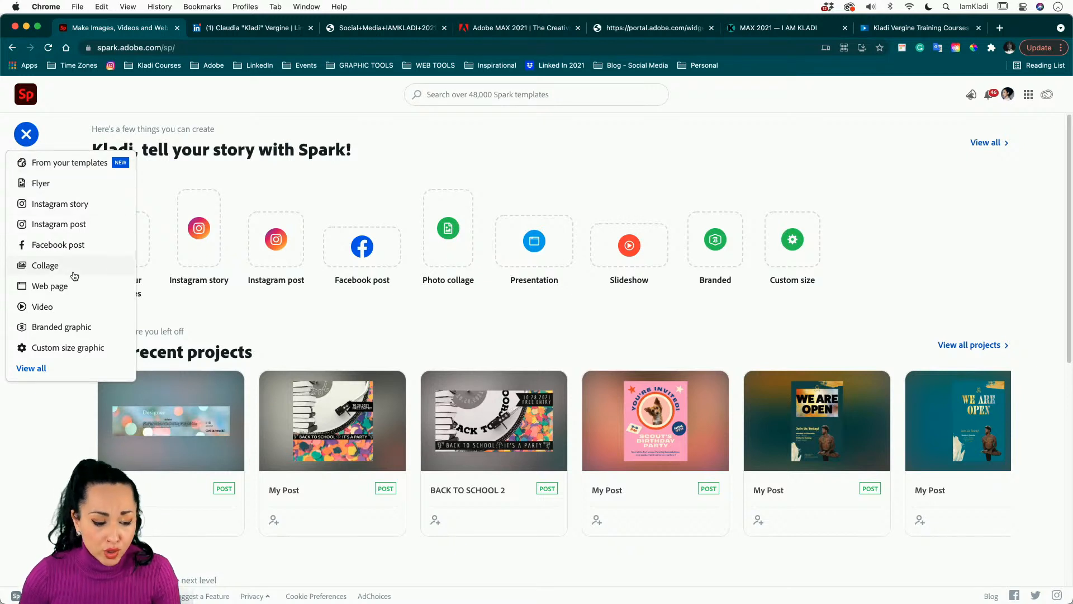
click(41, 368)
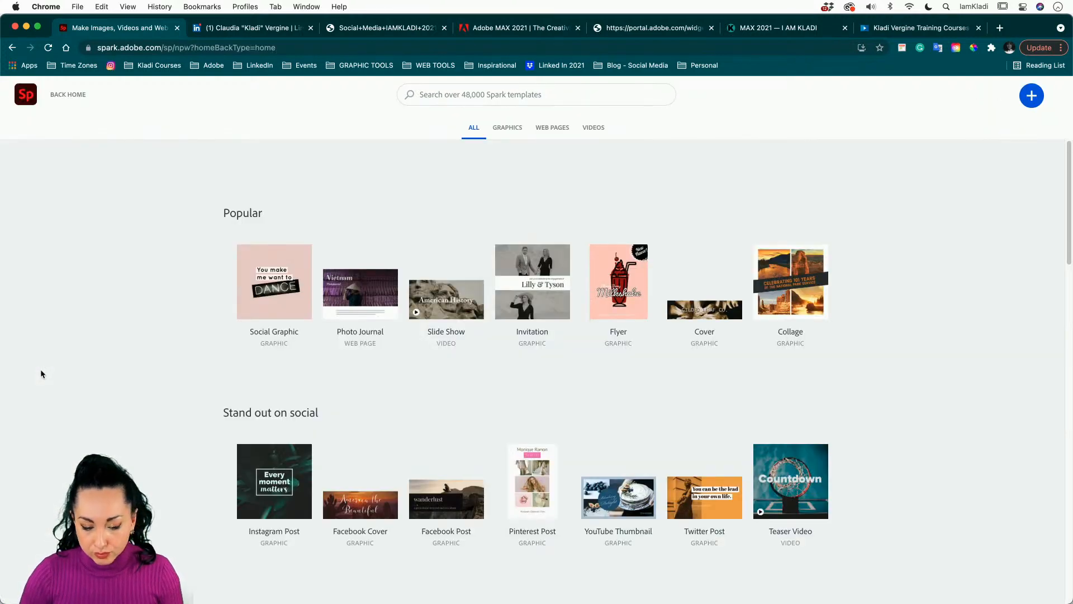
scroll(201, 333, down, 7)
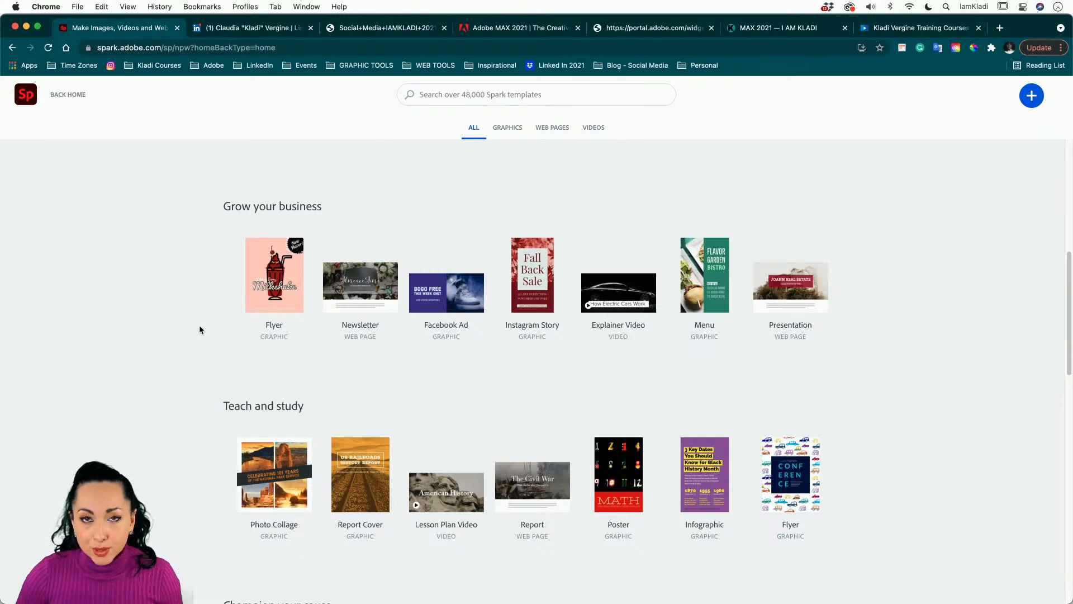
scroll(199, 327, down, 2)
scroll(200, 329, down, 10)
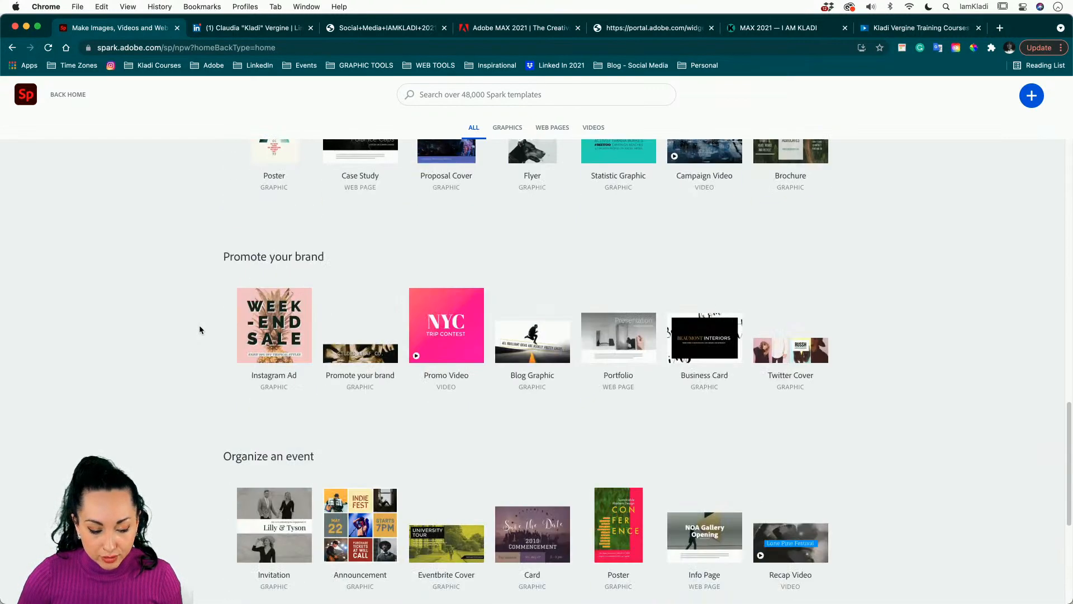
scroll(199, 330, down, 3)
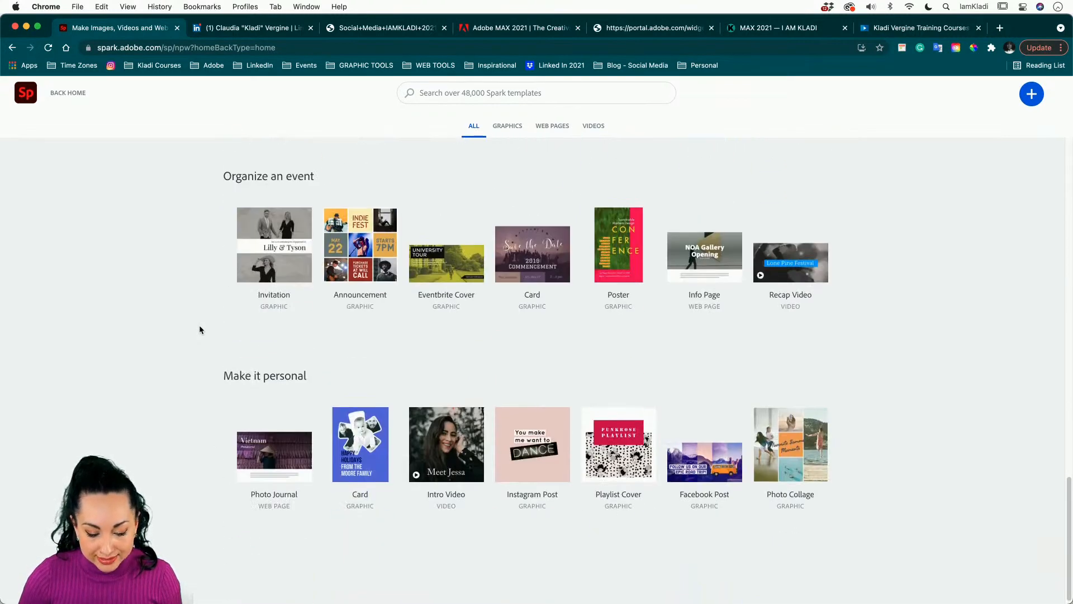
click(63, 96)
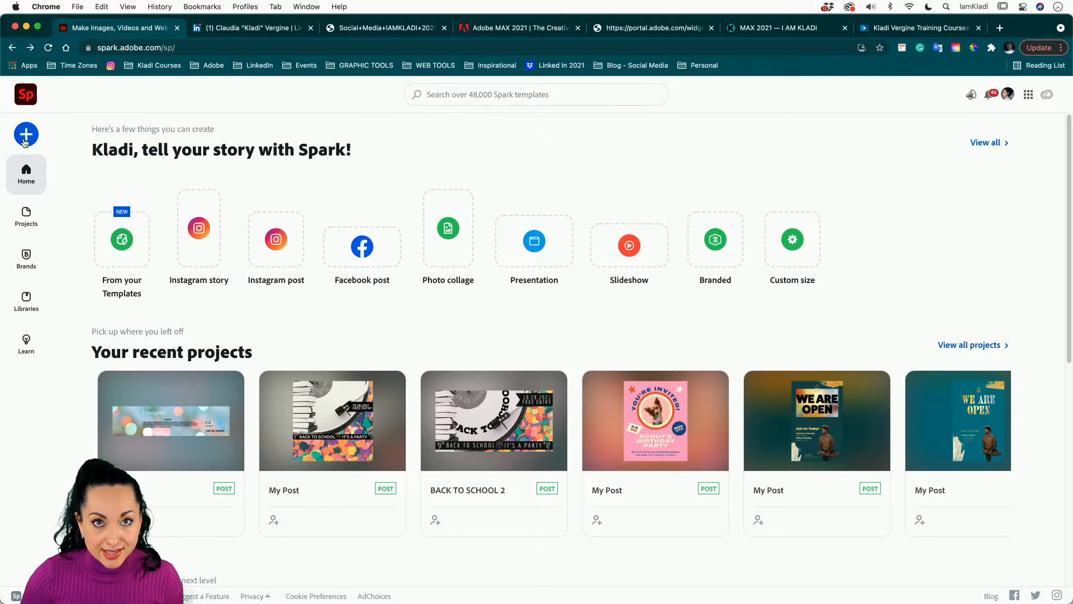
- Start a custom size graphic and set its width to 1584 px and height to 396 px, following the cheat sheet's LinkedIn background size
click(25, 140)
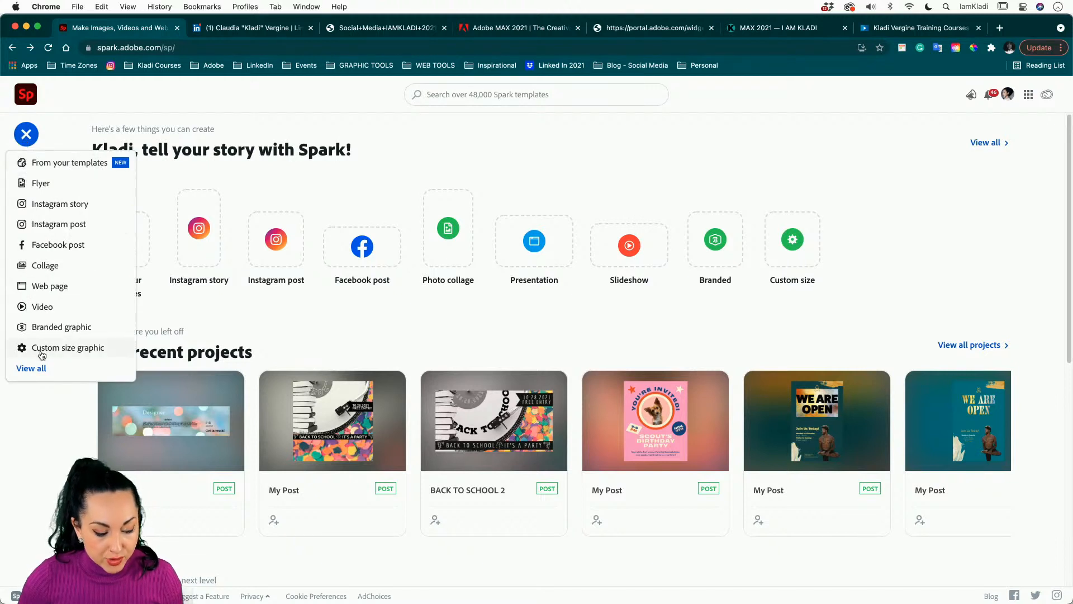
click(87, 349)
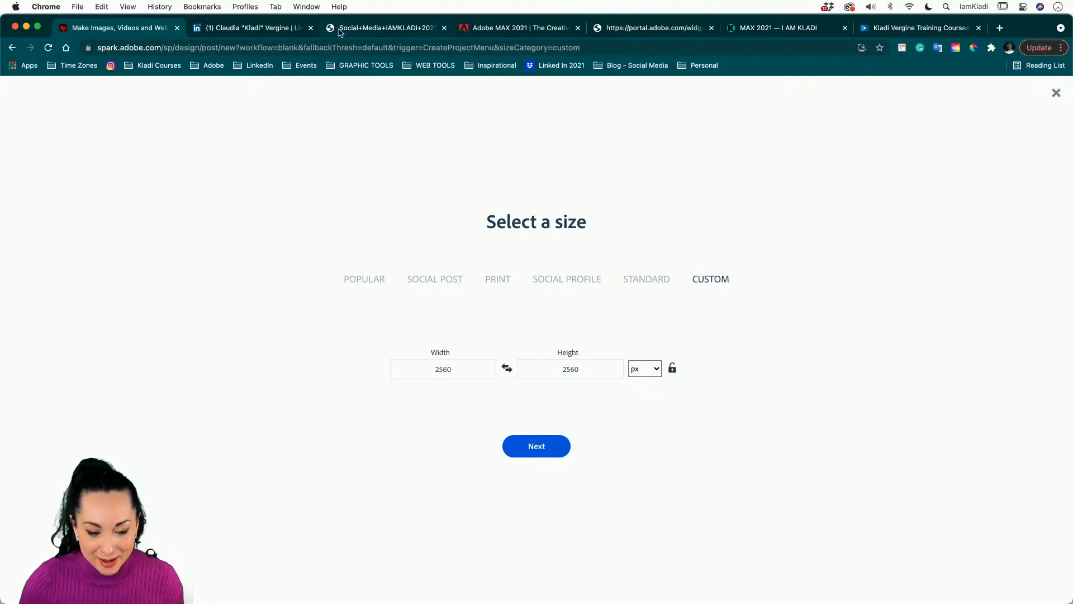
click(369, 28)
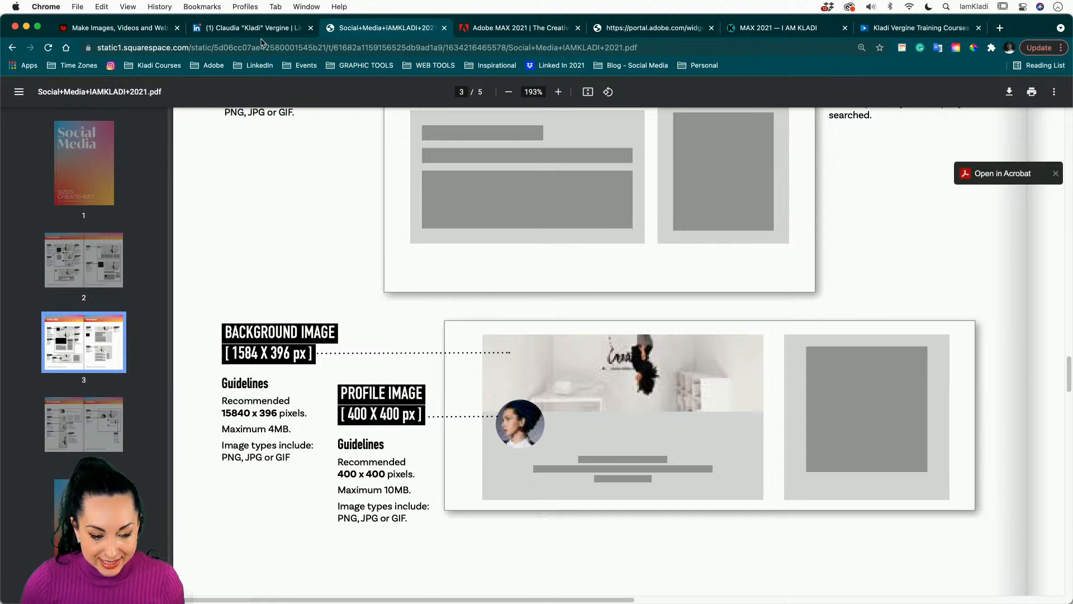
click(105, 26)
double_click(444, 370)
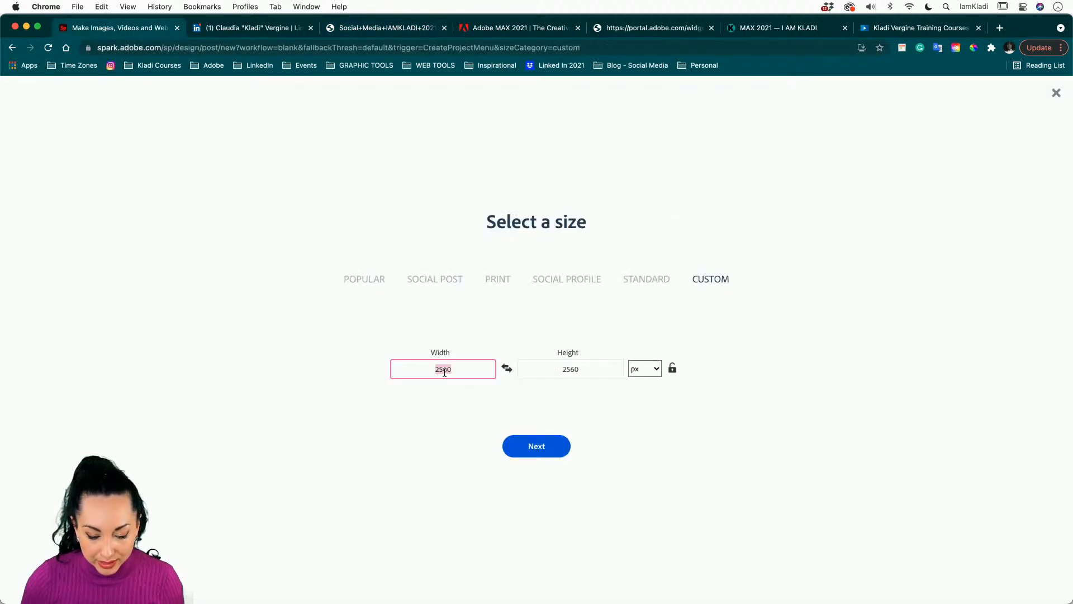
text(158)
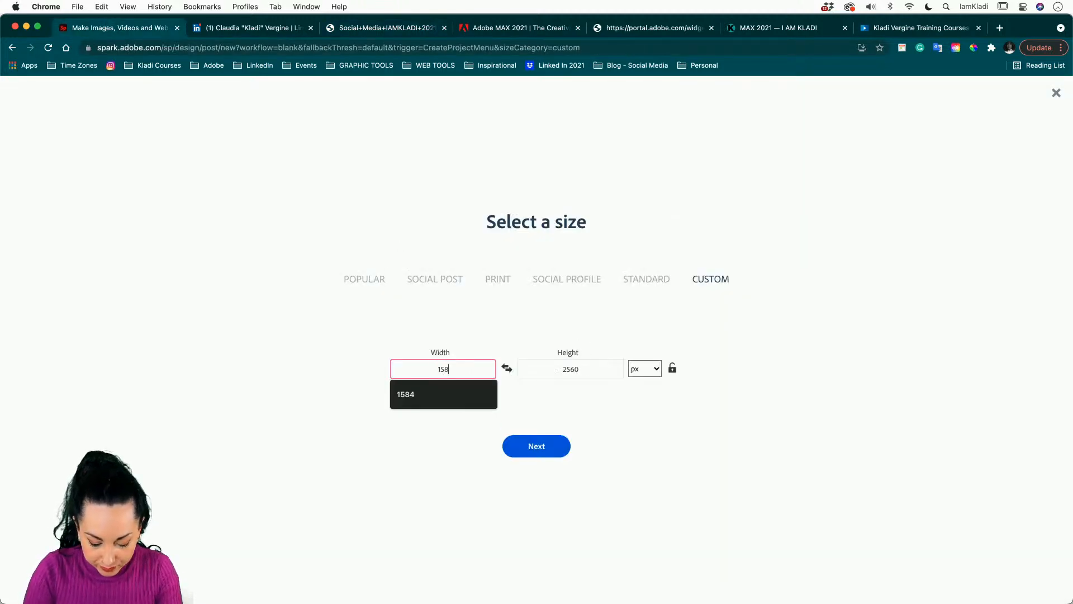
text(4)
double_click(555, 370)
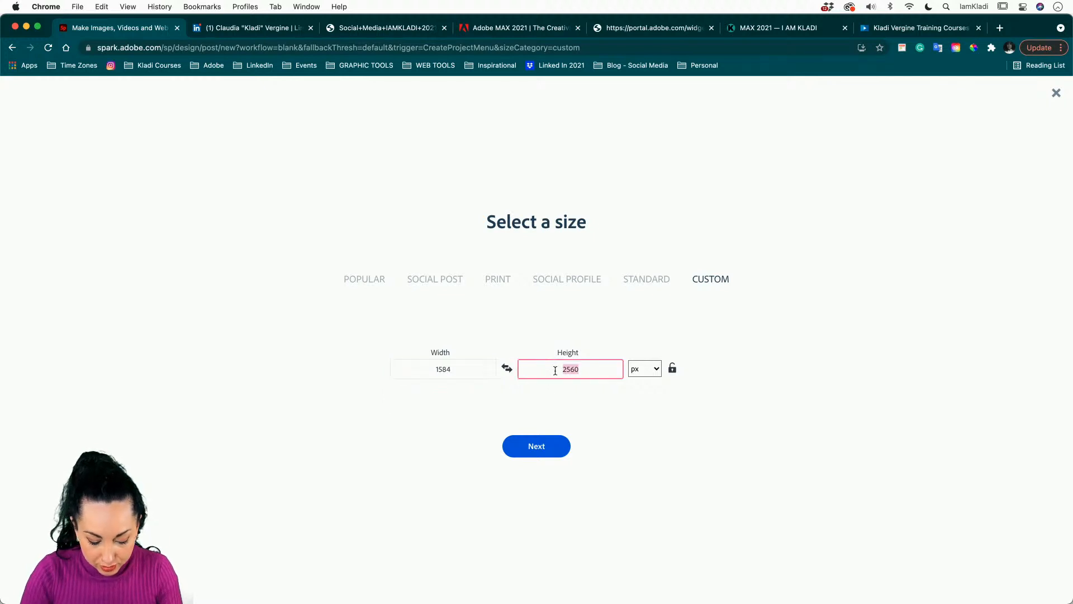
text(396)
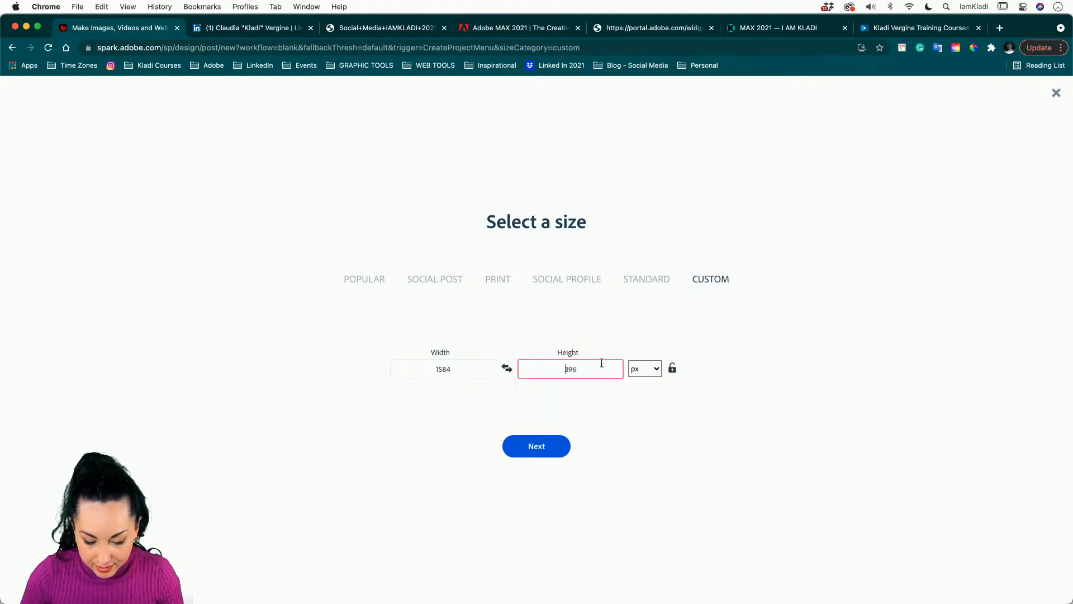
- Check the entered dimensions against the cheat sheet and create the blank 1584 × 396 px post
click(342, 29)
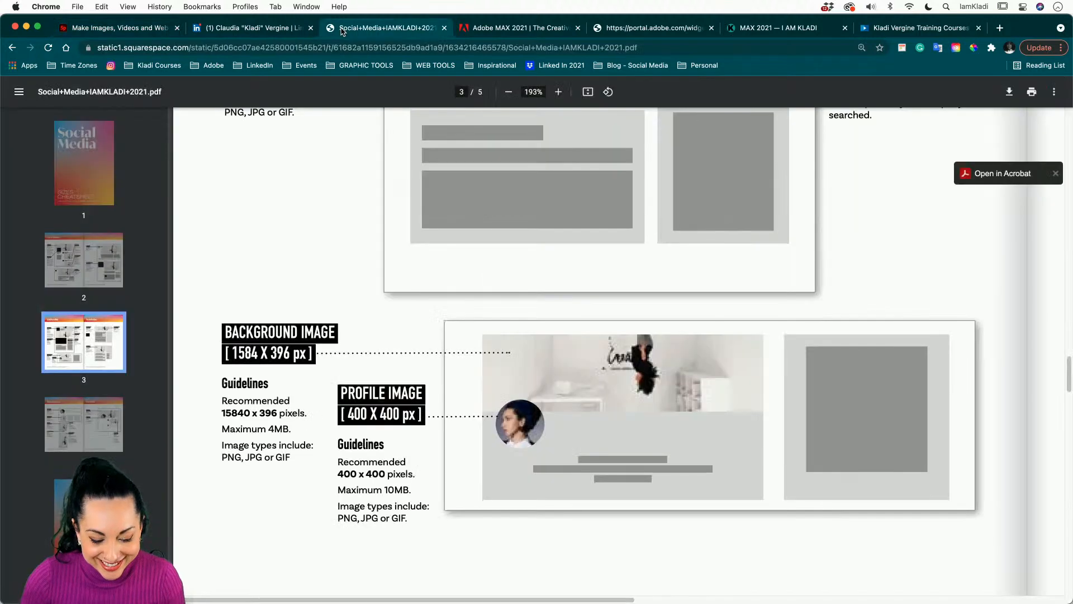
click(114, 31)
click(568, 336)
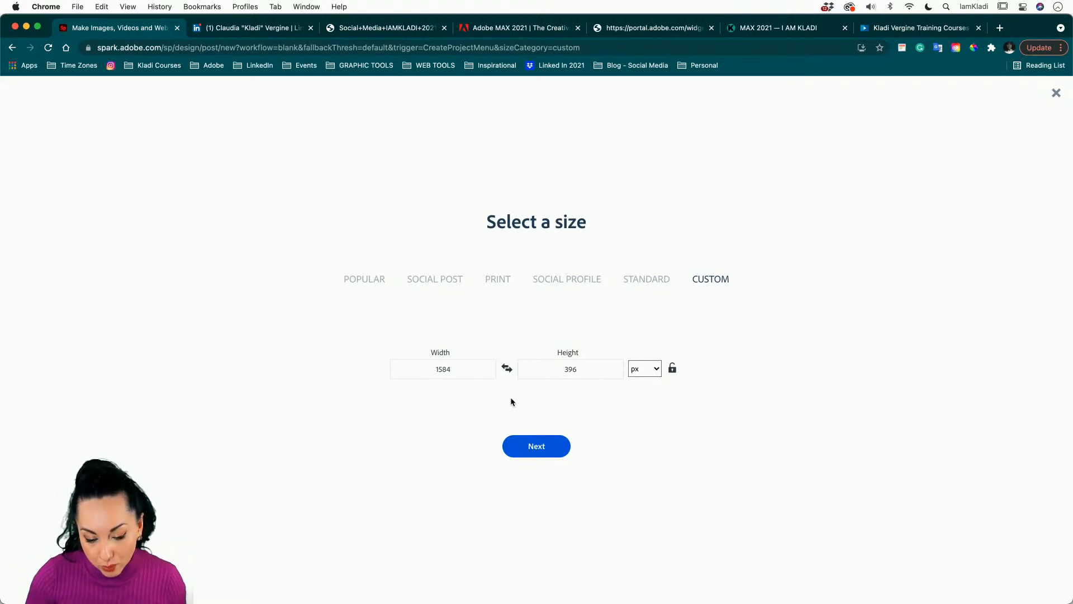
click(539, 447)
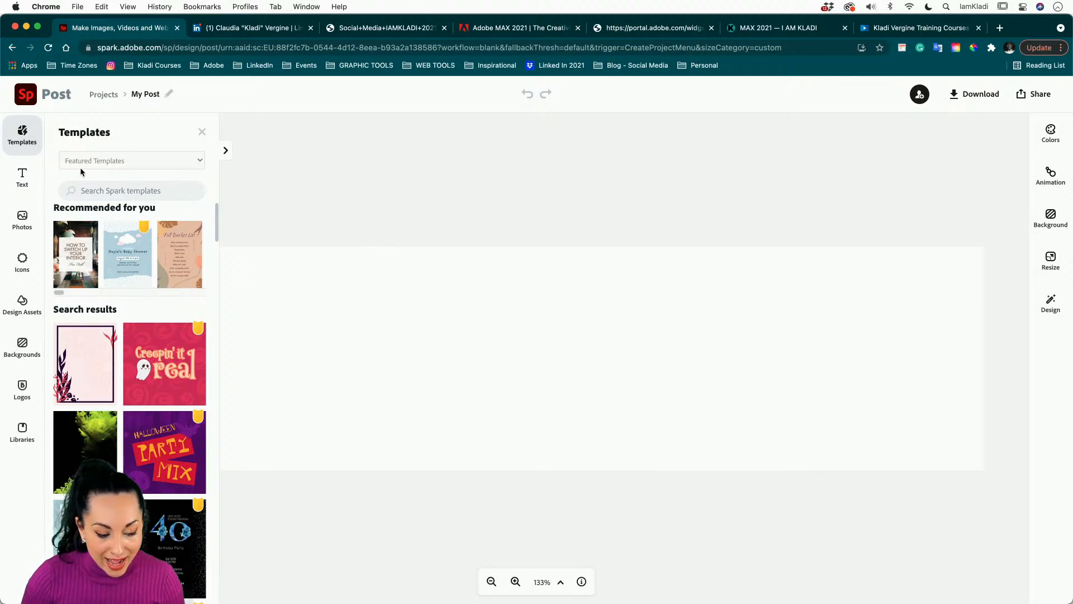
- Examine the featured templates and the suggested template searches and categories available for the post
scroll(155, 278, down, 10)
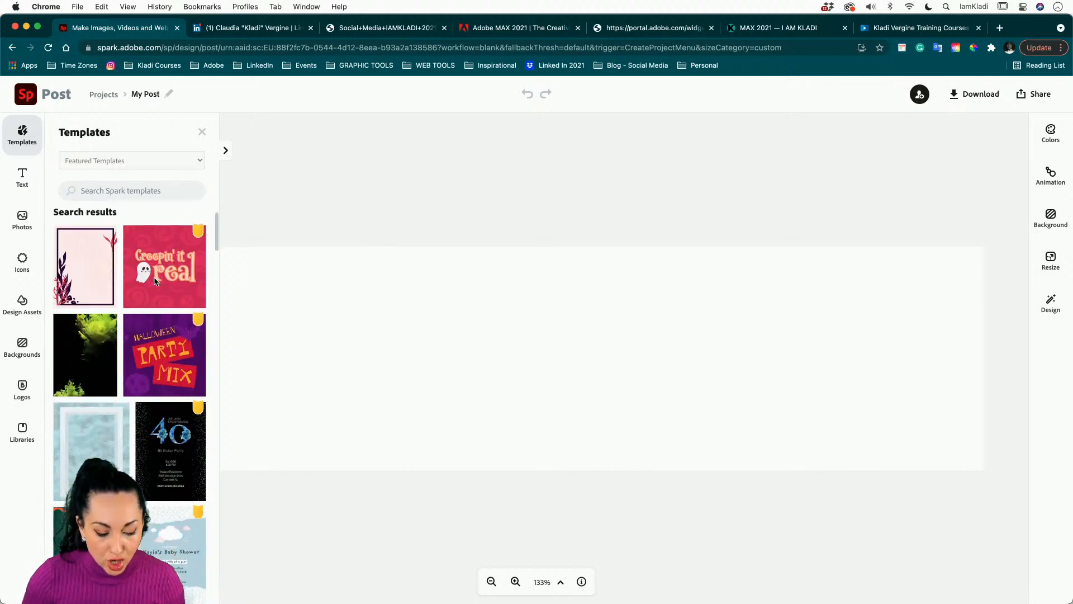
scroll(155, 281, down, 8)
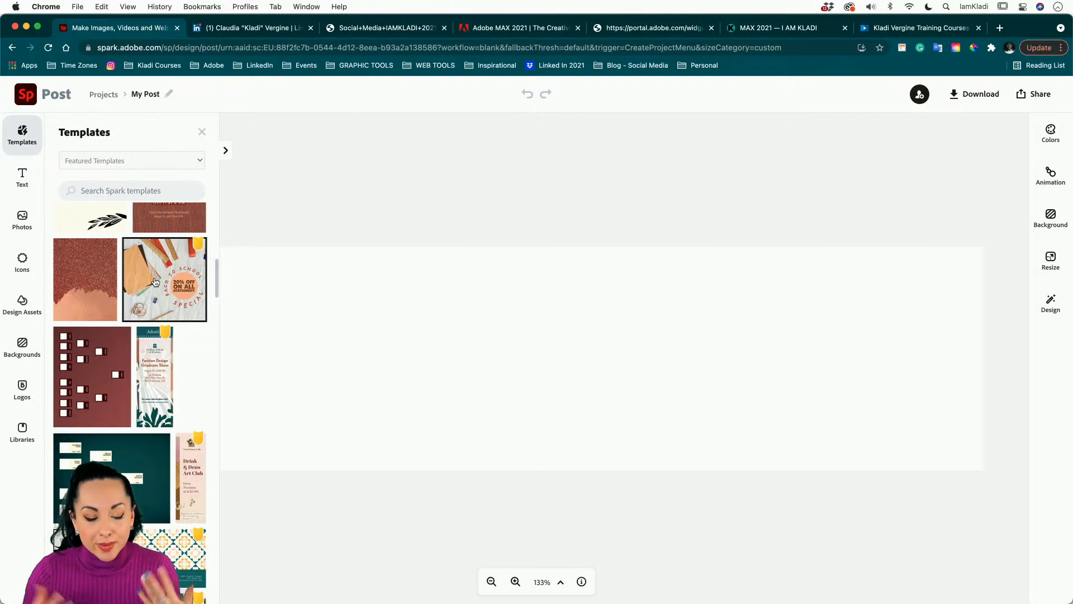
scroll(155, 281, down, 2)
click(106, 192)
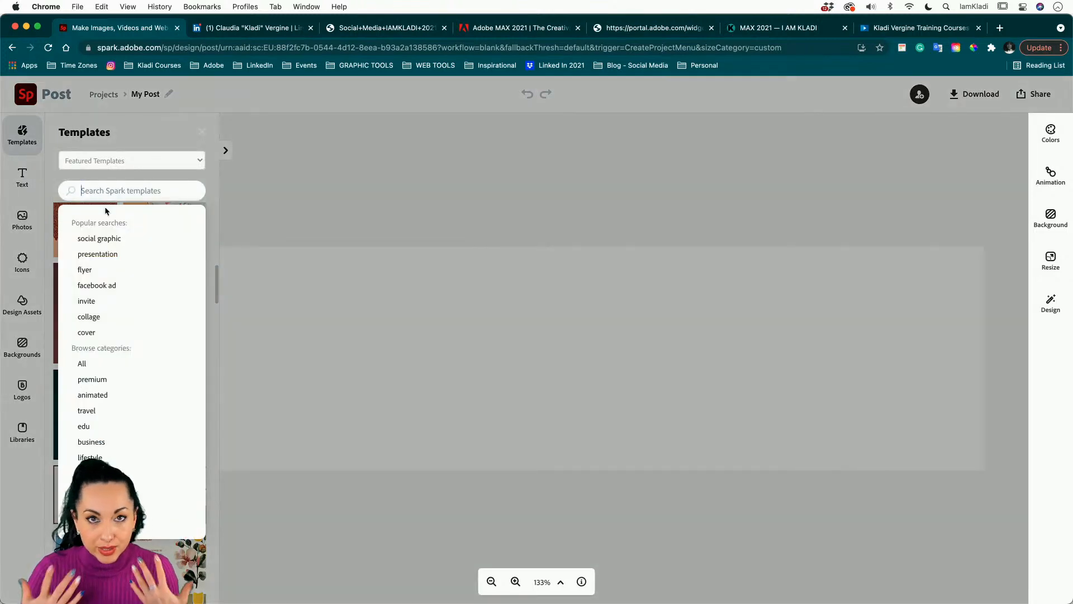
click(219, 215)
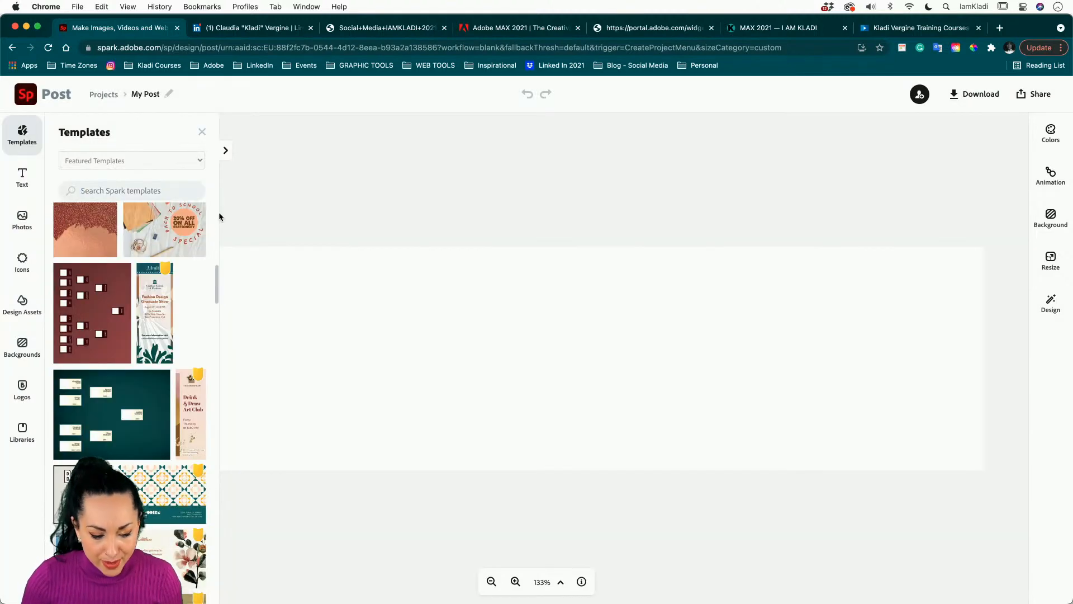
scroll(168, 231, up, 2)
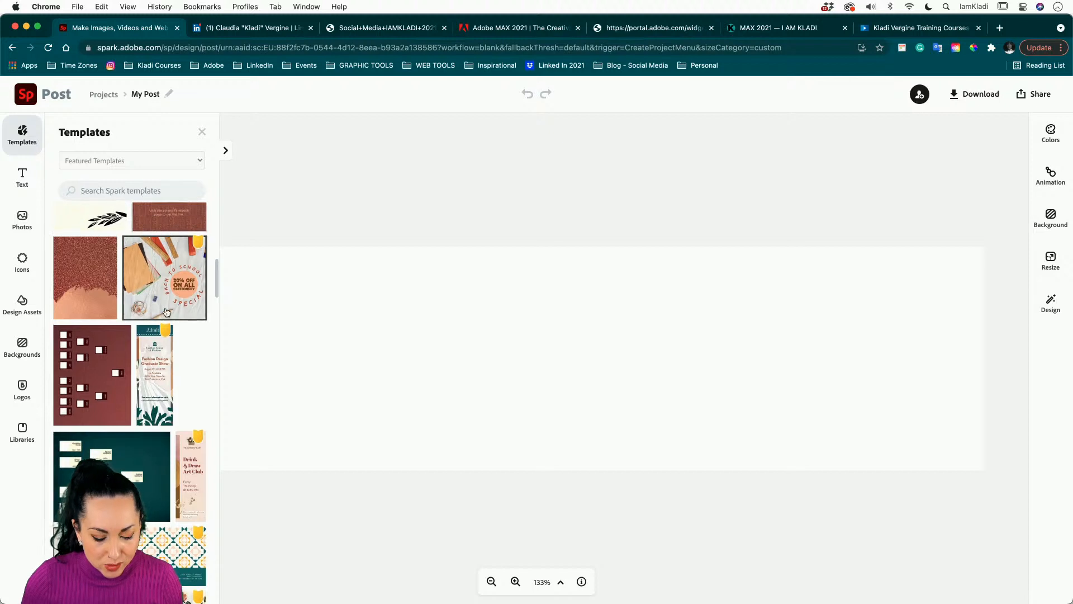
scroll(168, 231, up, 2)
scroll(130, 276, up, 5)
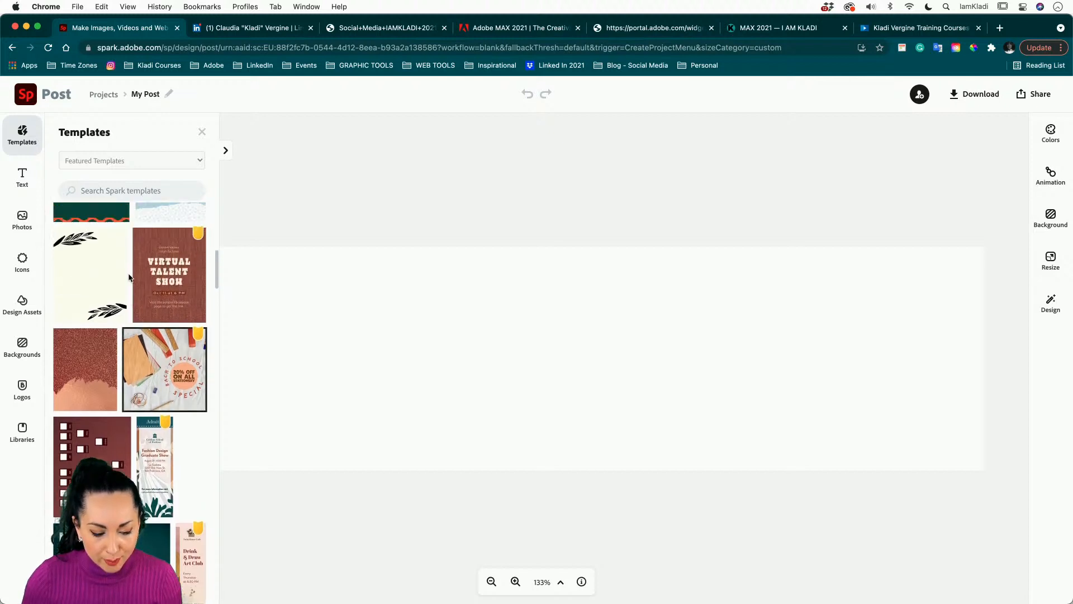
- Select the blank canvas background and fit the whole banner in view at 75% zoom
click(368, 265)
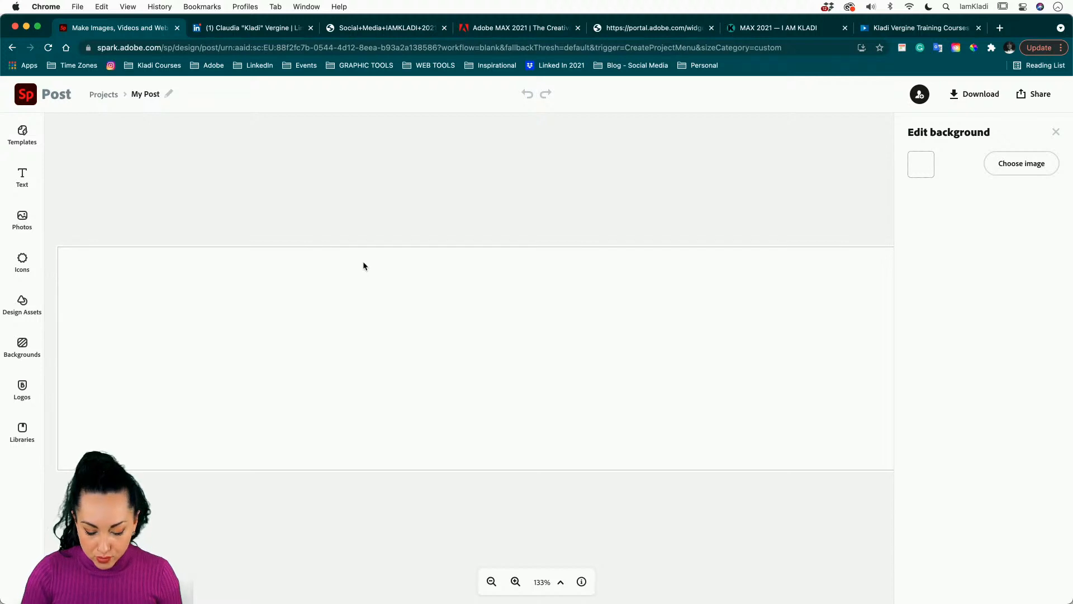
scroll(363, 263, up, 5)
scroll(363, 266, up, 5)
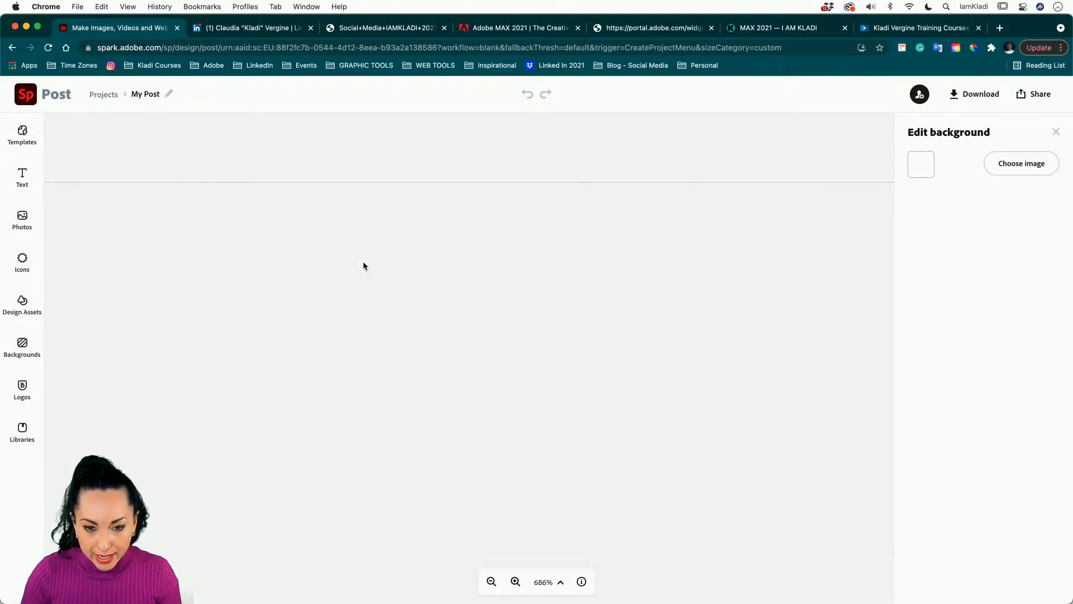
scroll(363, 266, down, 5)
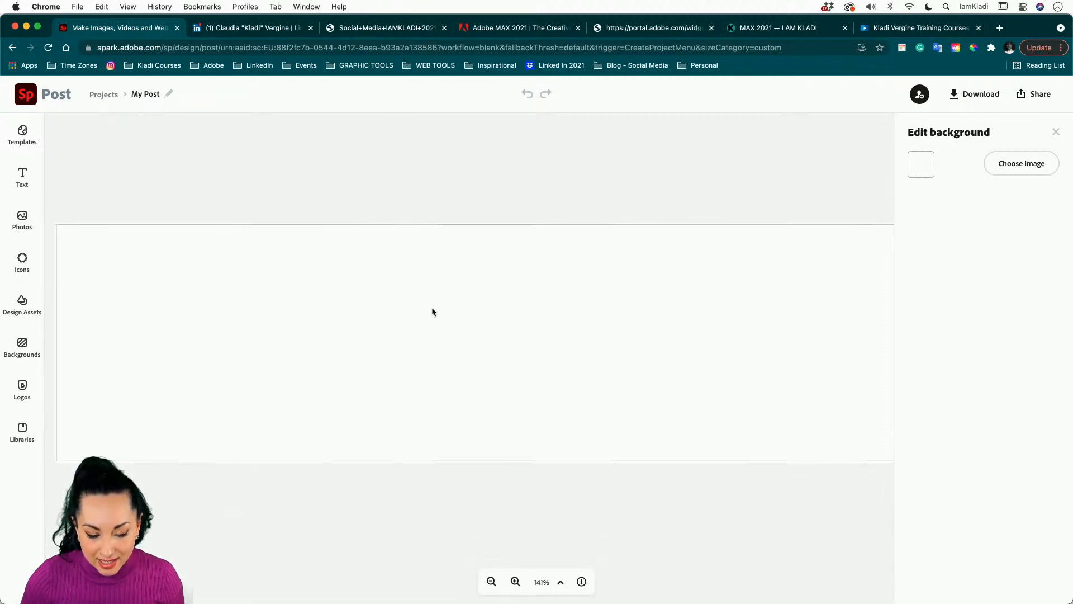
scroll(432, 311, down, 4)
scroll(432, 311, down, 1)
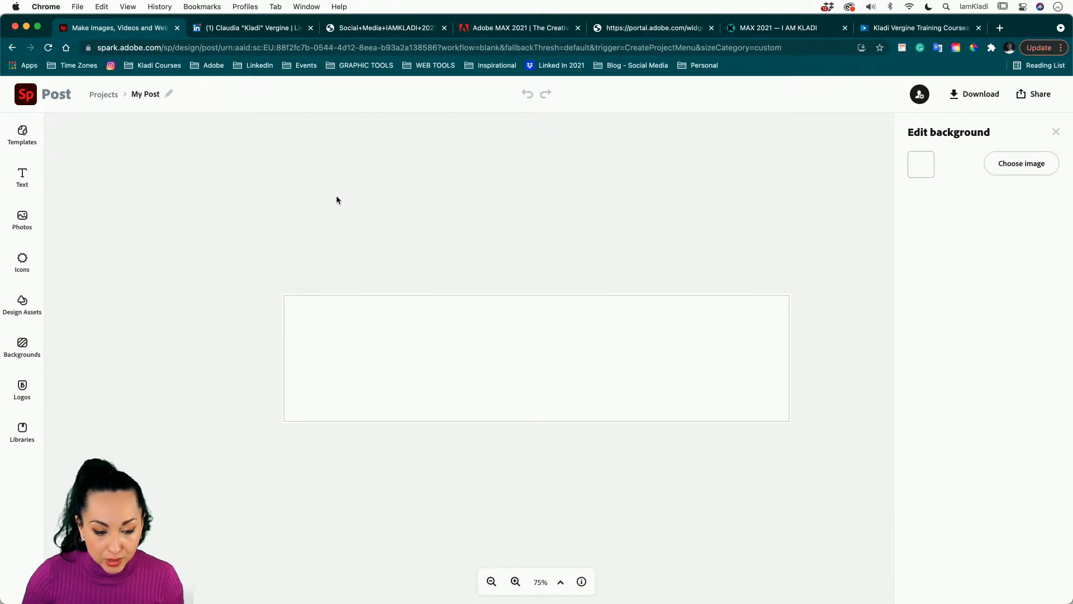
- Look at the existing background banner on the LinkedIn profile, then return to the blank Adobe Spark post
click(272, 29)
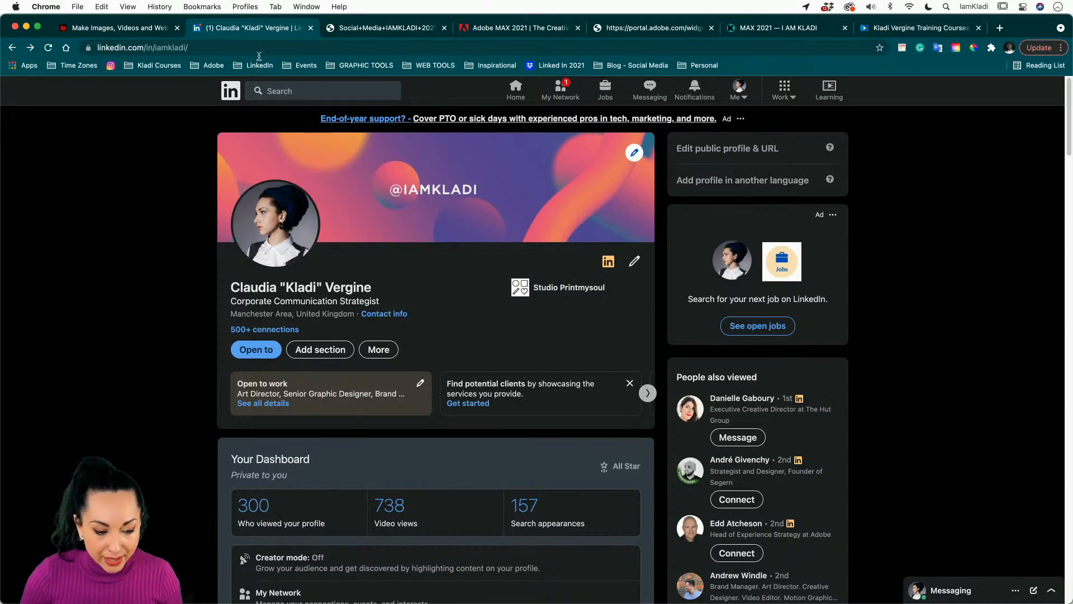
click(150, 28)
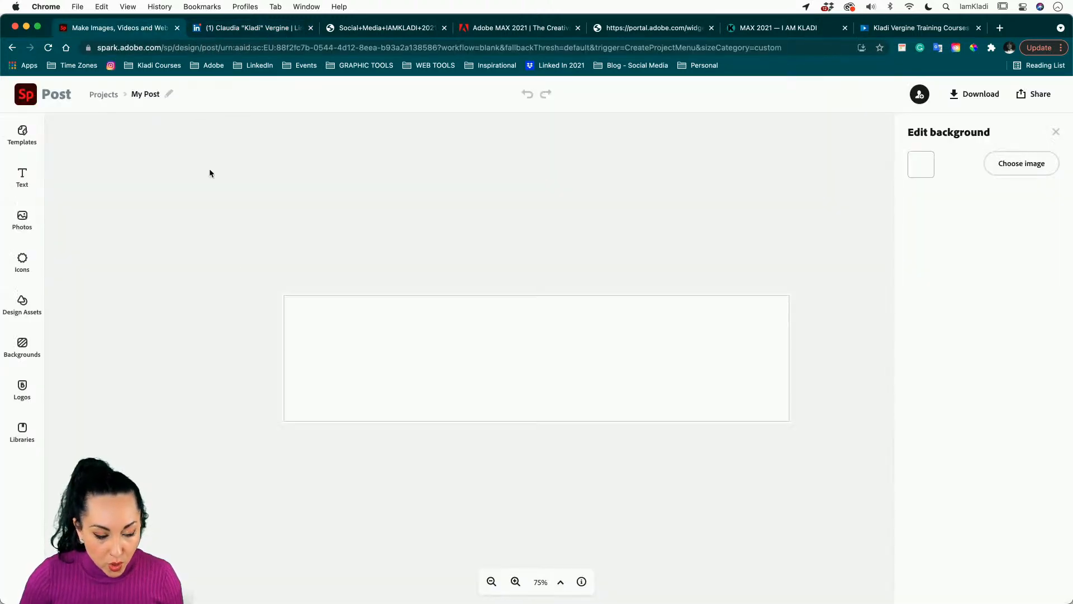
- Search the free photos for pizza and browse the results
click(21, 224)
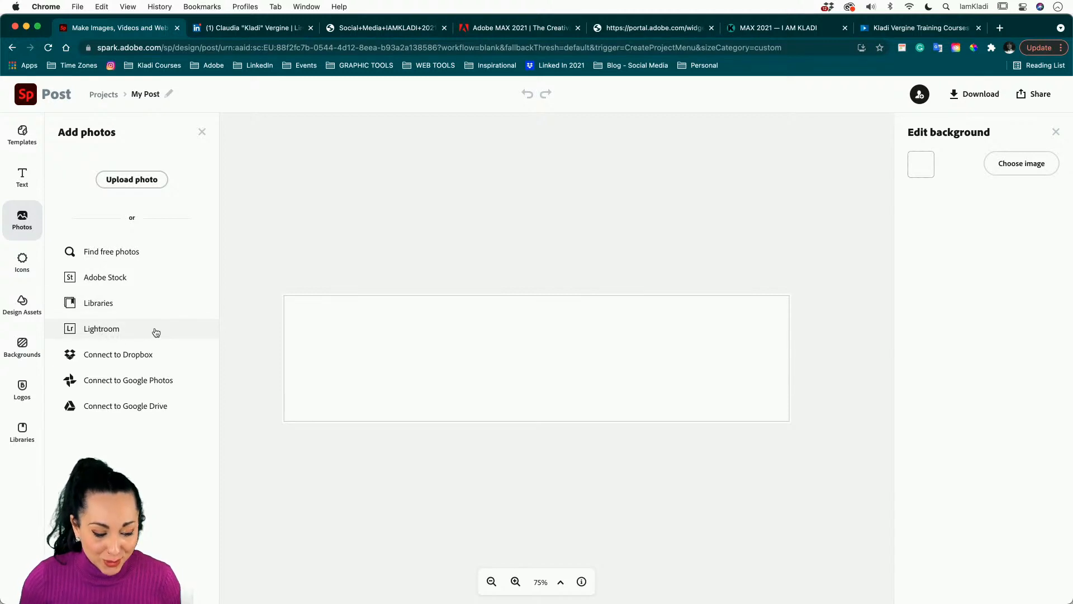
click(150, 258)
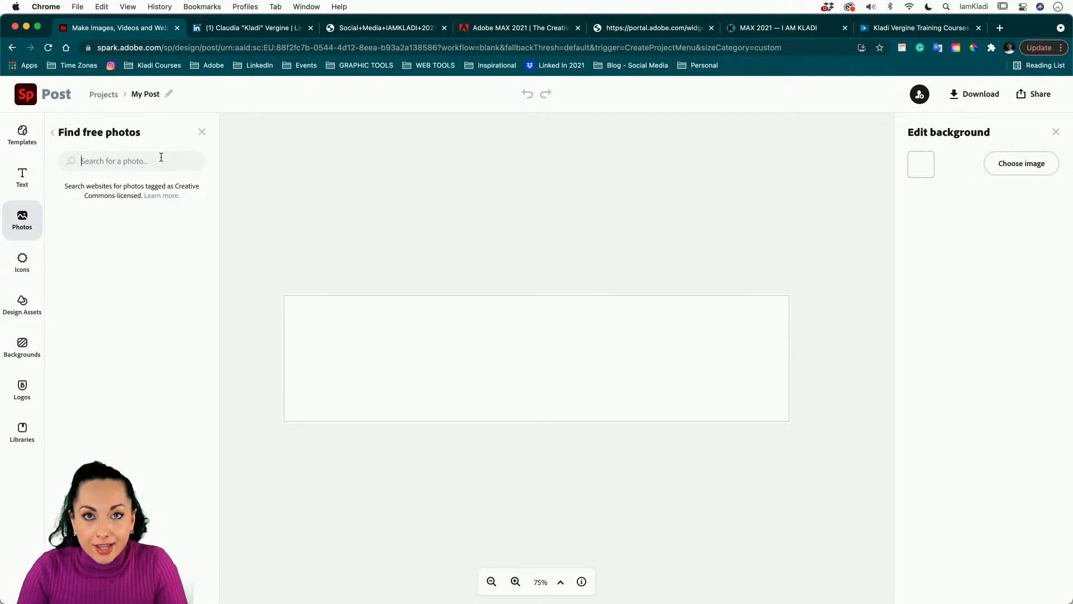
text(pizza)
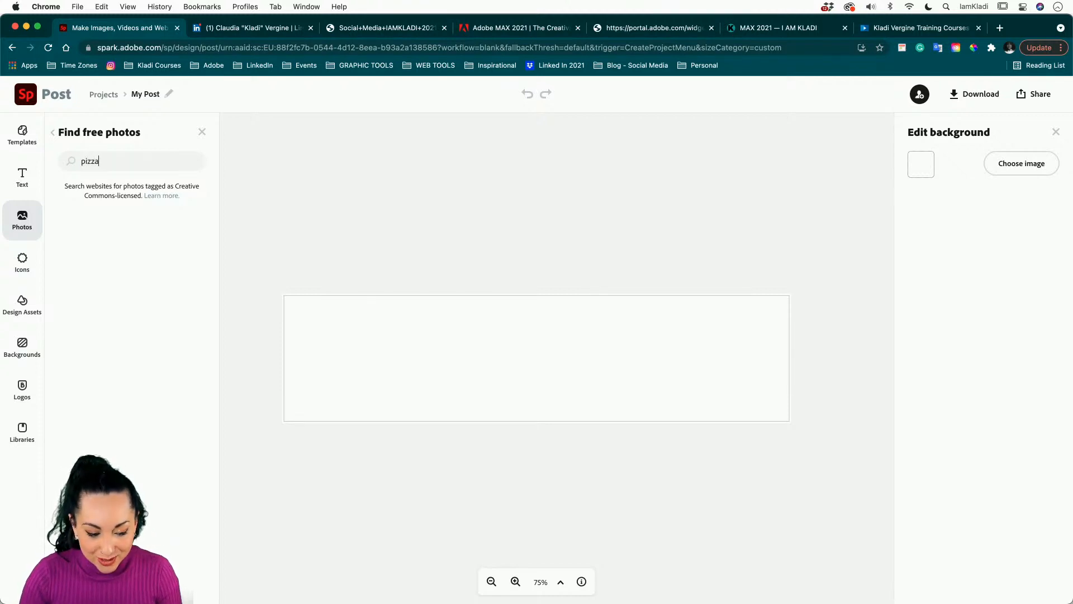
key(Return)
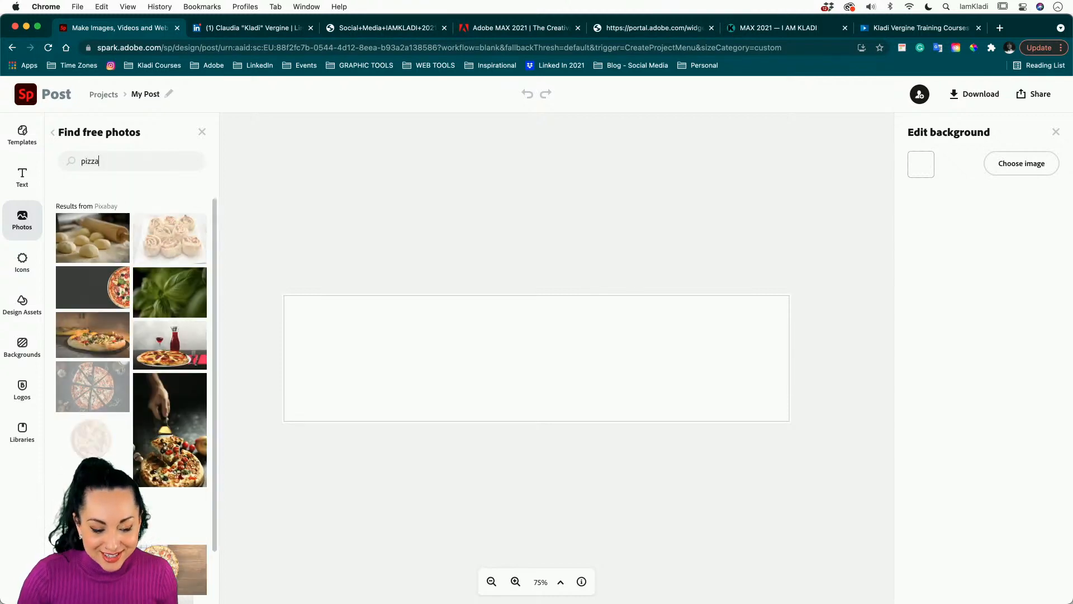
scroll(152, 382, down, 3)
scroll(152, 382, down, 5)
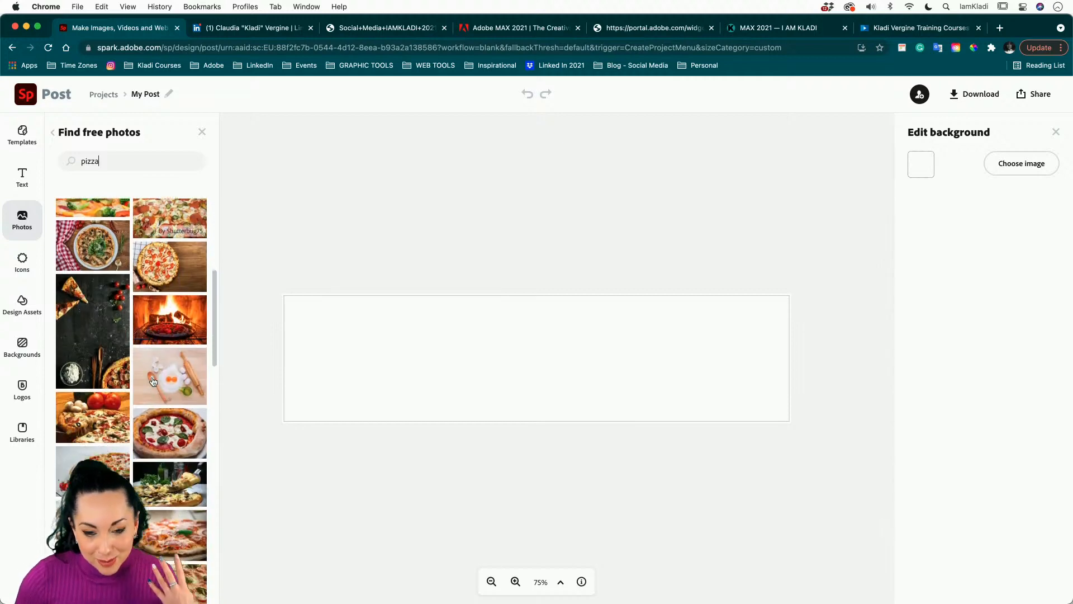
- Search the free photos for gradient and add the blue bokeh photo with pastel light spots to the banner
double_click(152, 162)
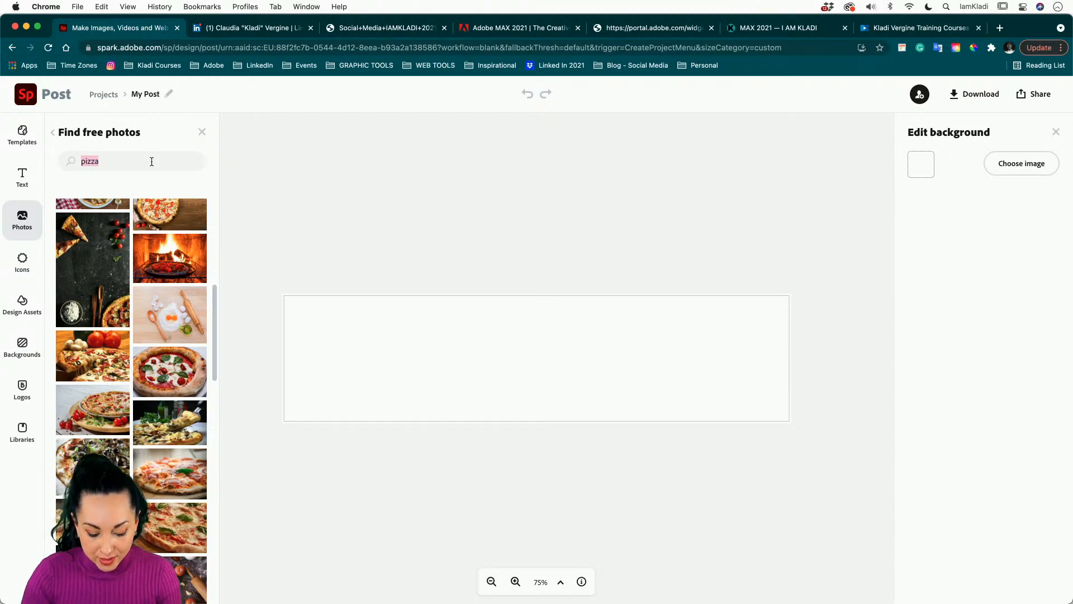
text(gra)
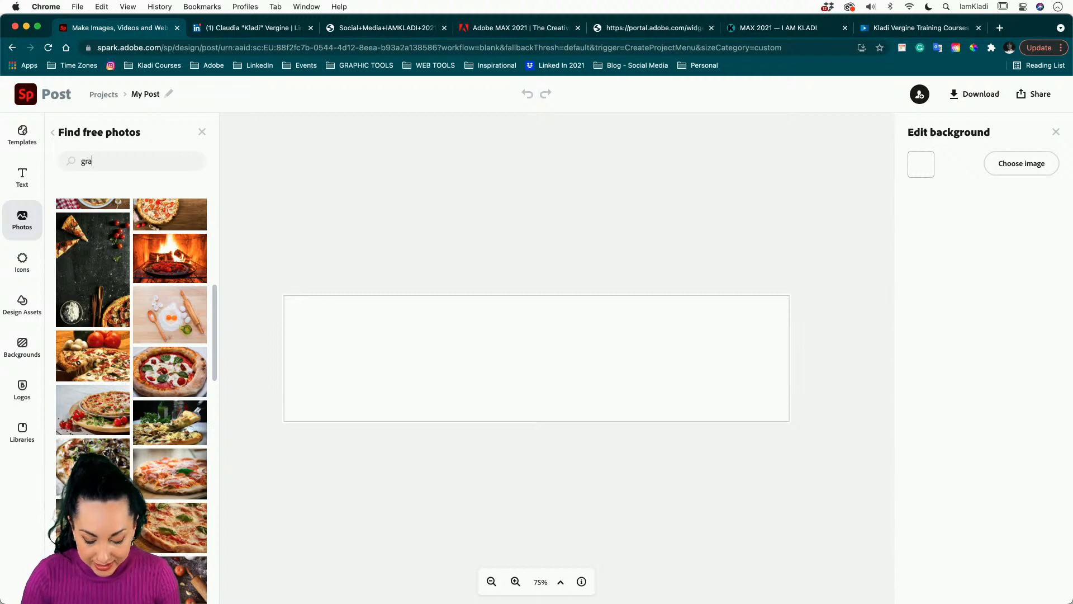
text(dient)
key(Return)
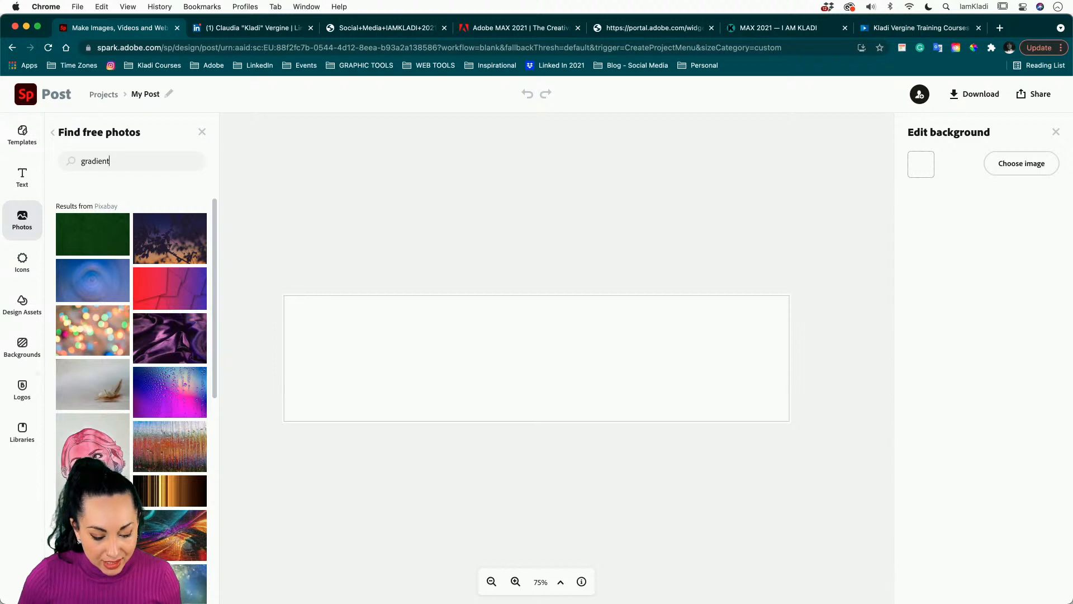
scroll(131, 346, down, 10)
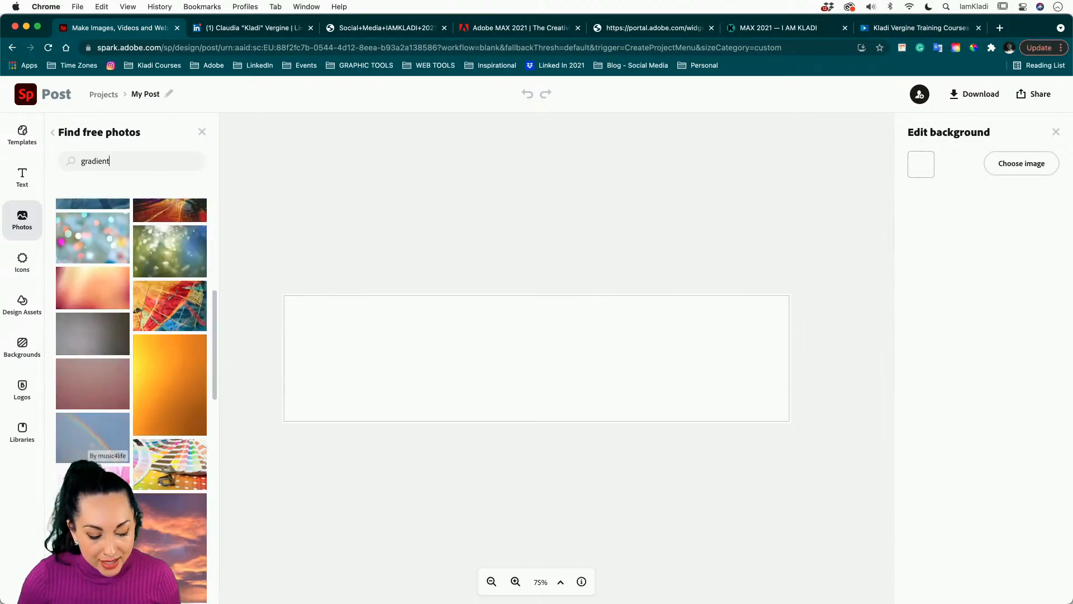
scroll(112, 422, down, 3)
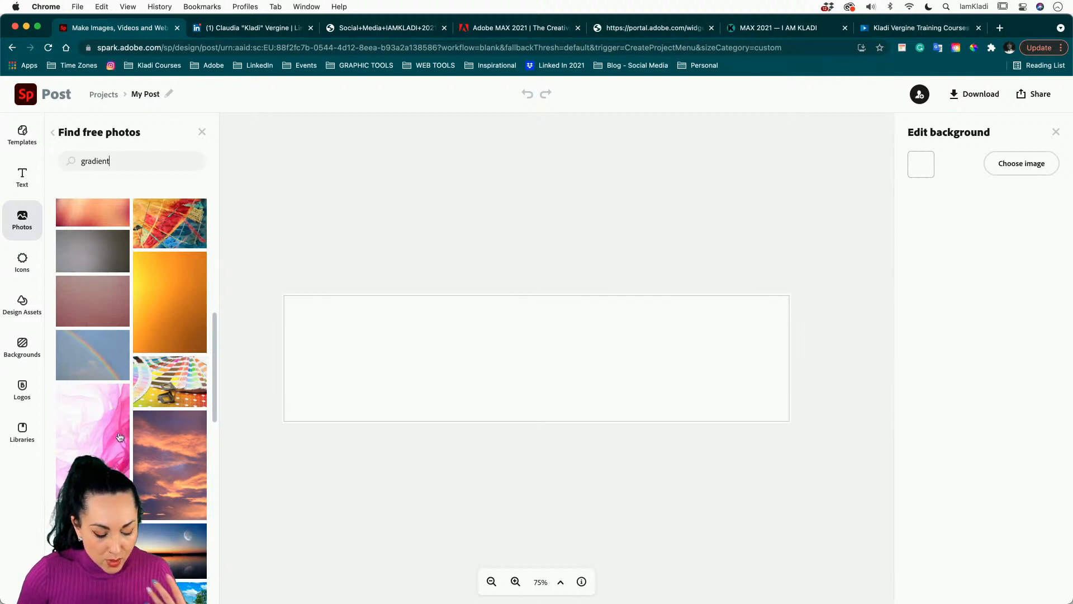
scroll(120, 436, up, 8)
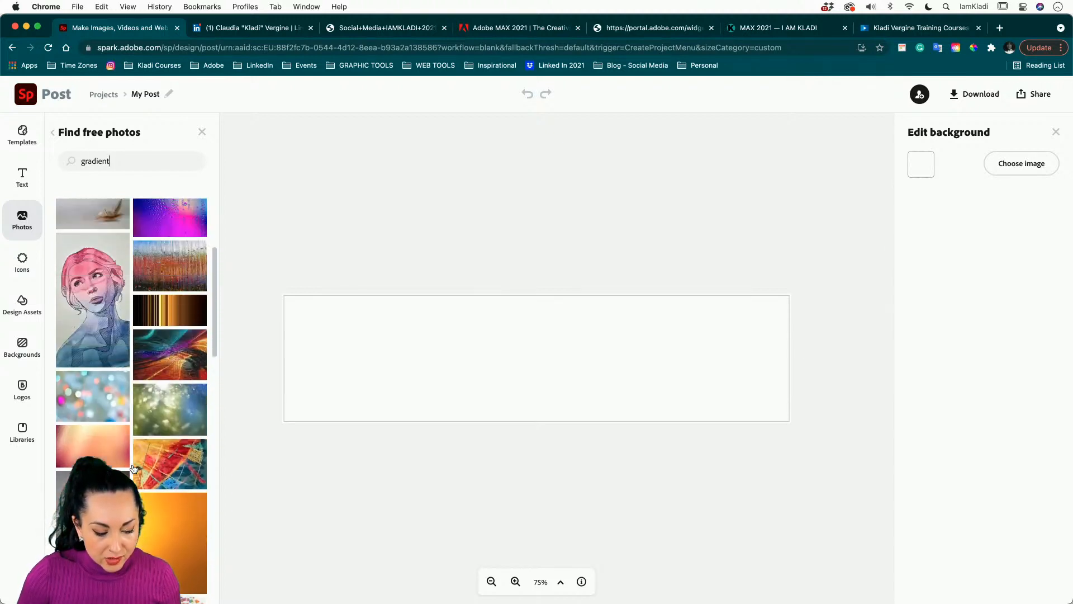
scroll(135, 468, up, 5)
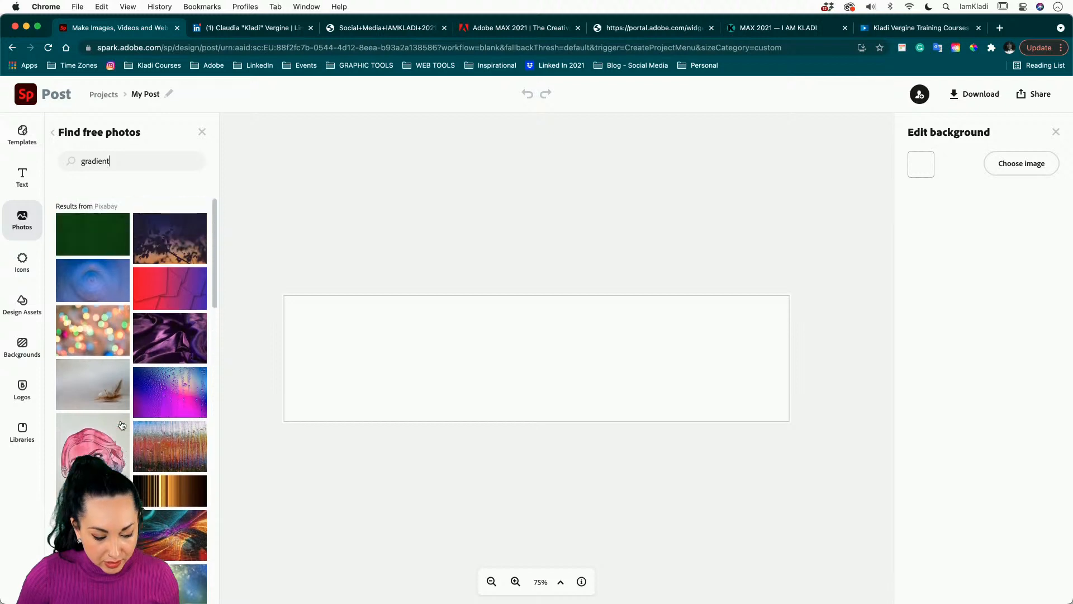
scroll(121, 425, down, 4)
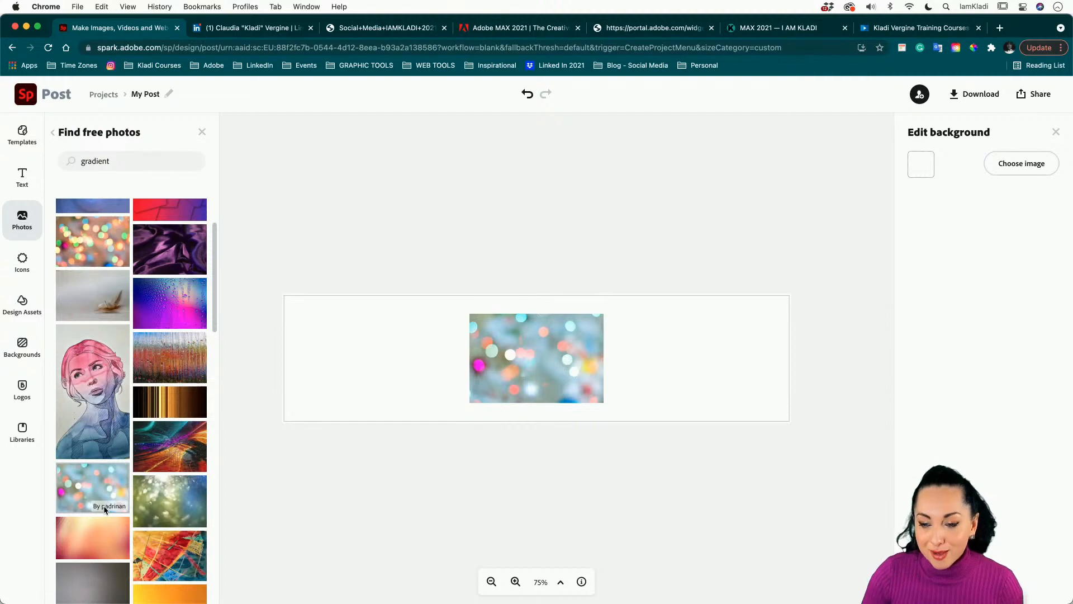
- Enlarge the bokeh photo and align it with the banner's edges so that it spans the full width
click(501, 346)
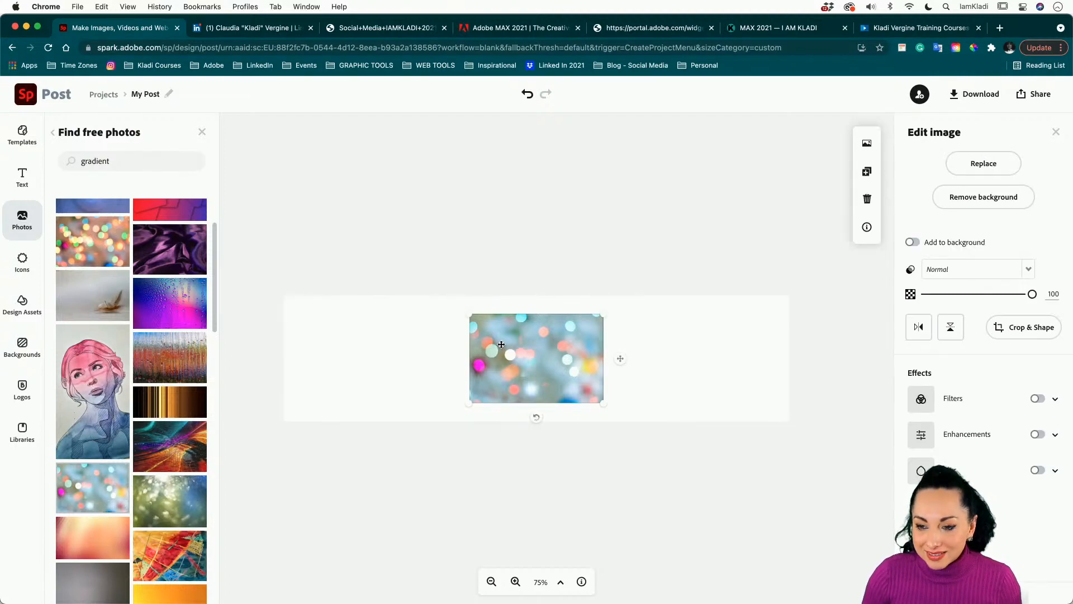
right_click(472, 402)
click(510, 379)
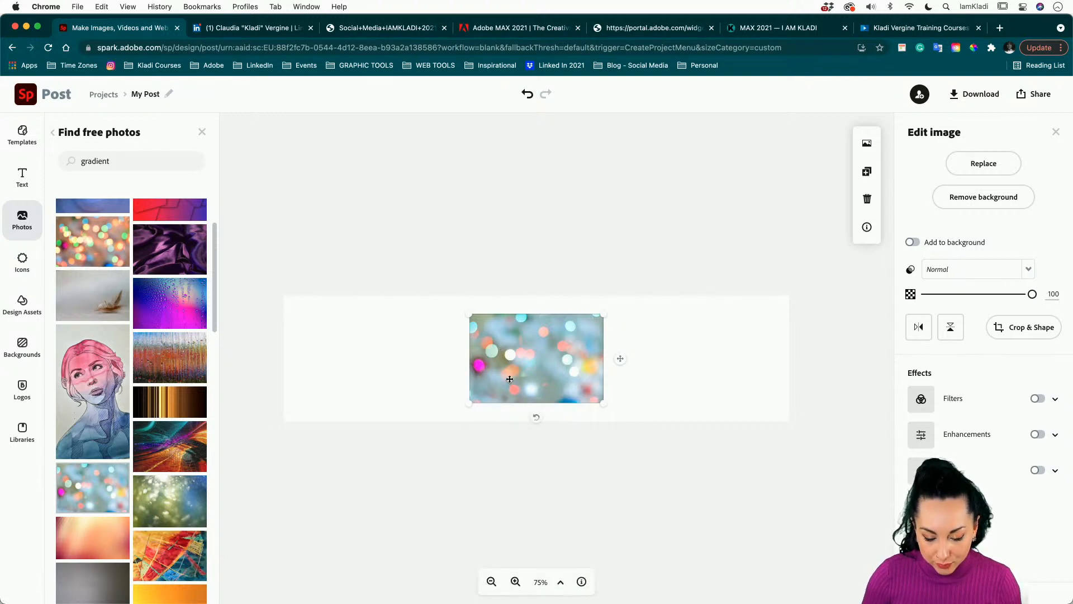
scroll(510, 380, up, 3)
scroll(509, 380, up, 5)
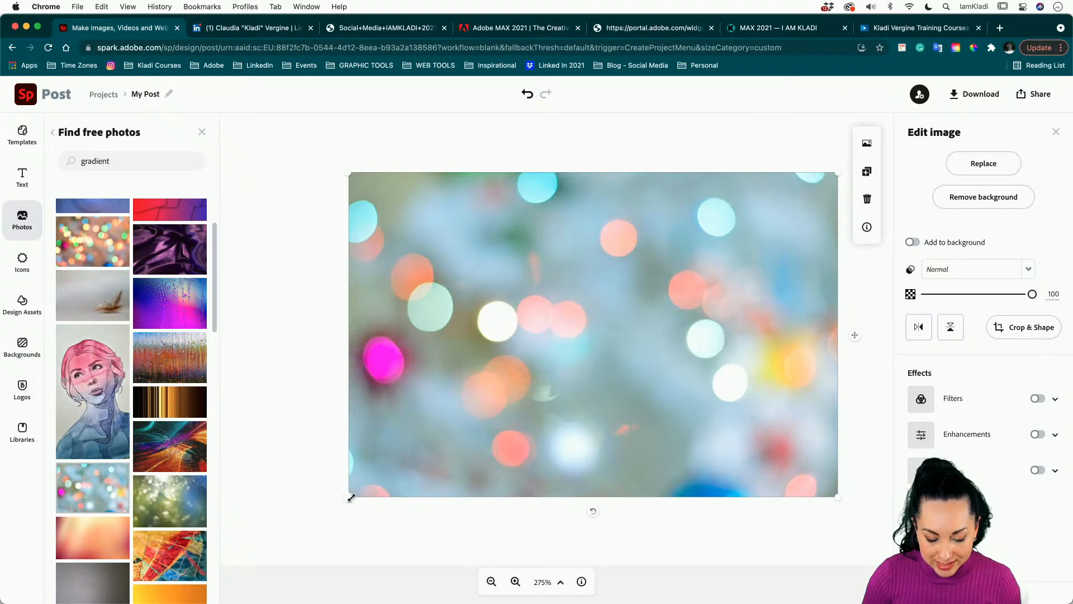
scroll(350, 498, down, 5)
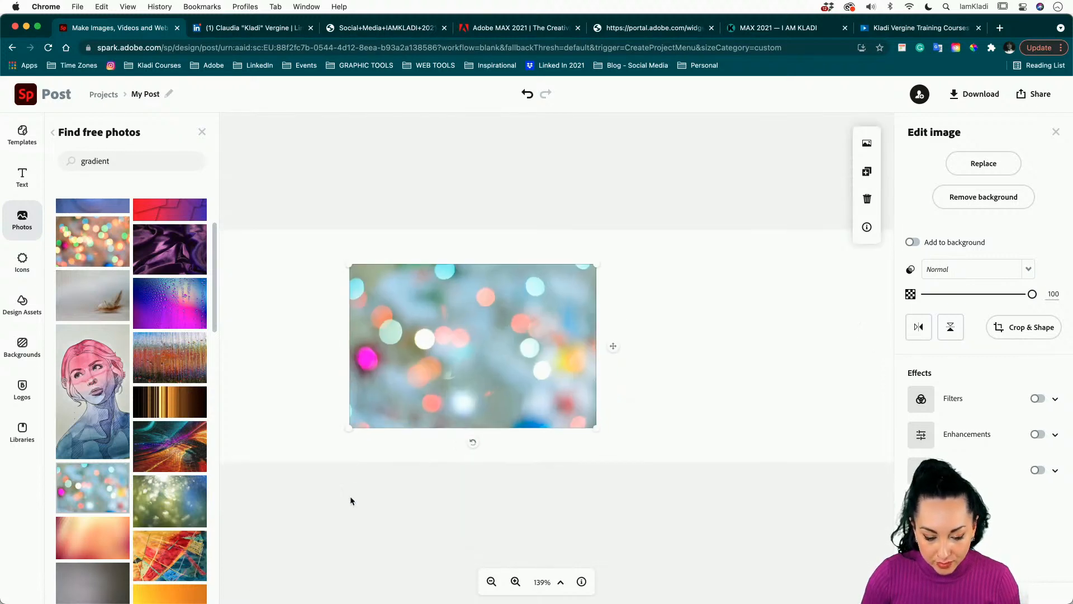
scroll(350, 500, down, 3)
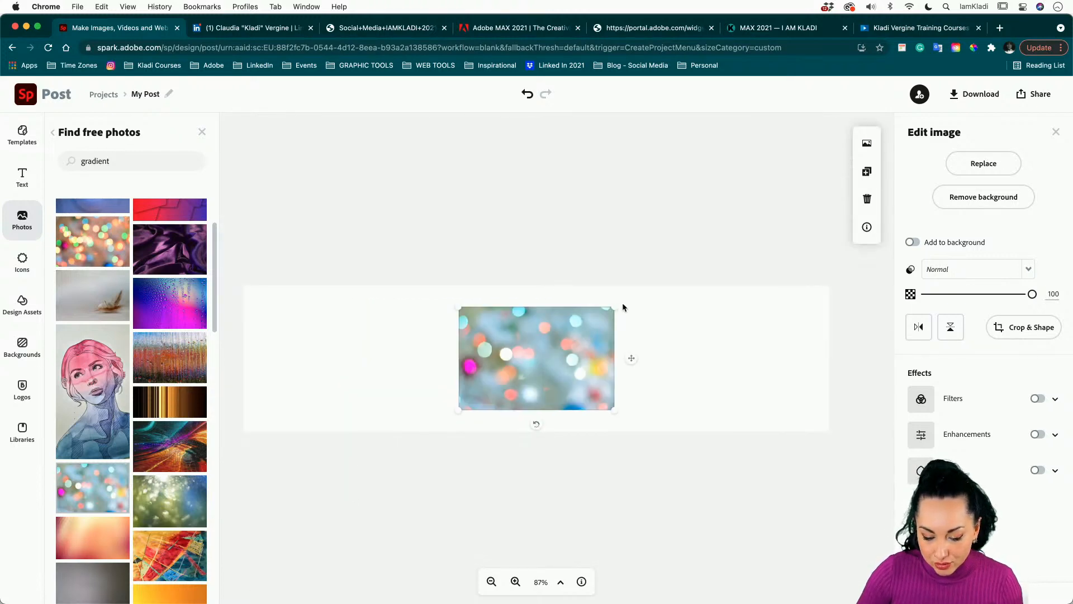
drag(615, 307, 855, 150)
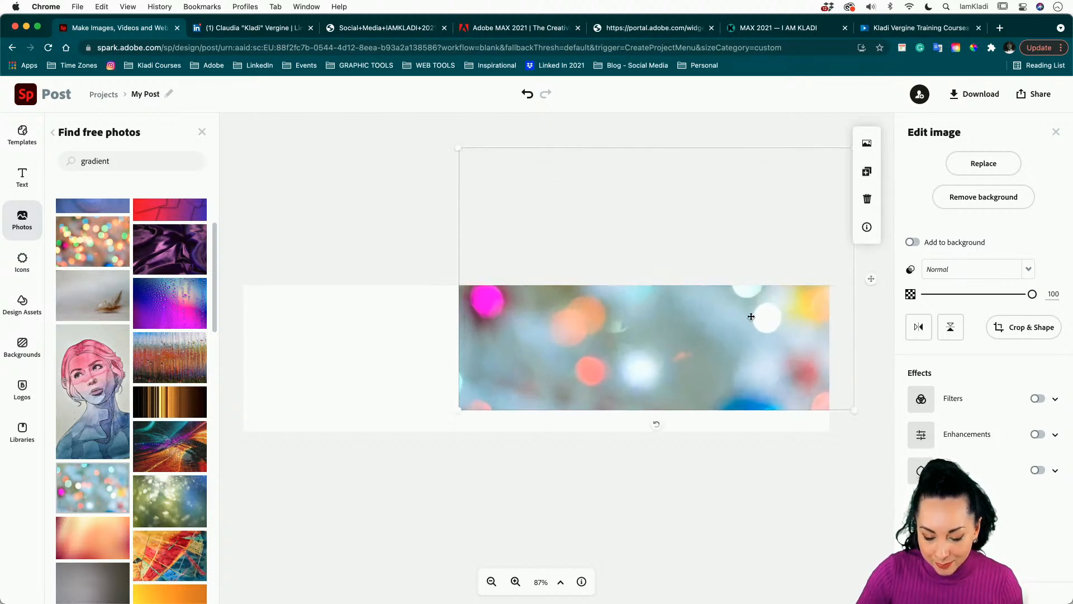
drag(750, 316, 724, 343)
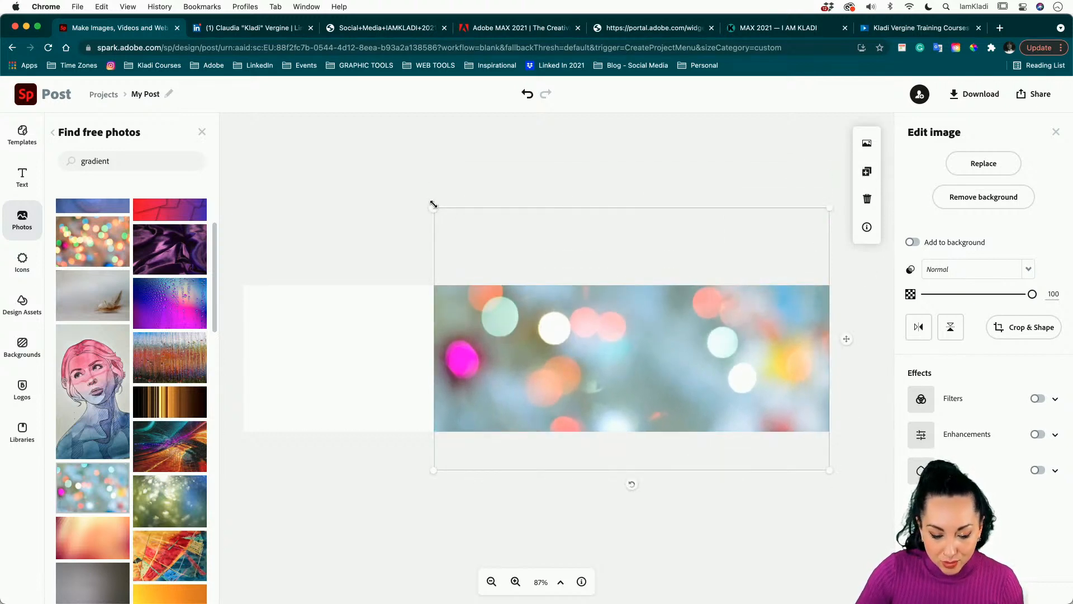
drag(433, 204, 260, 185)
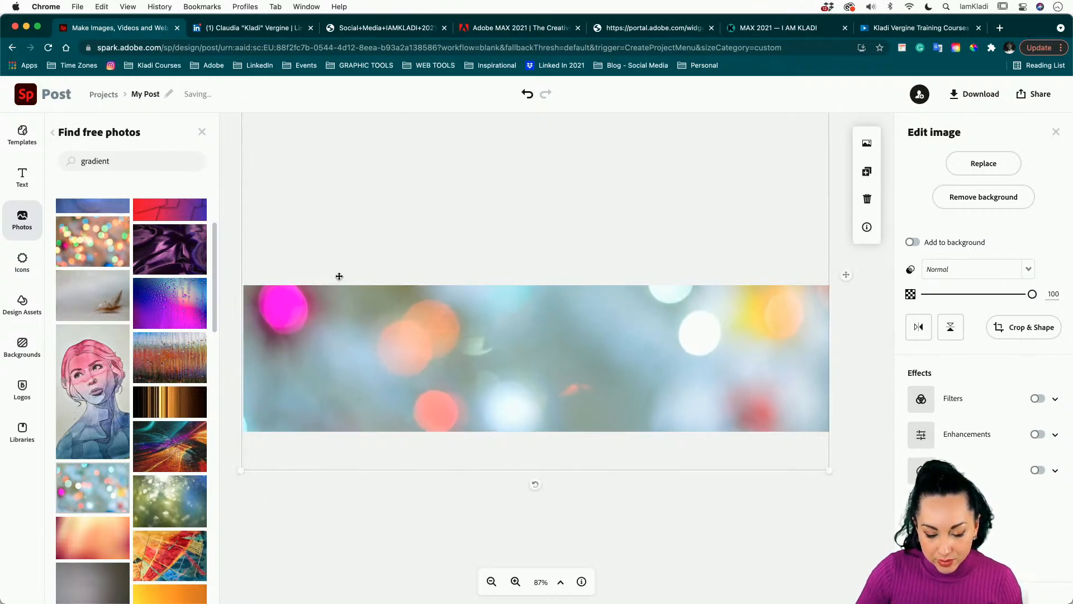
- Shift the bokeh photo downward on the banner and enlarge it slightly beyond the banner's edges
drag(410, 342, 517, 323)
mouse_move(551, 357)
mouse_down()
mouse_move(530, 337)
mouse_move(553, 363)
mouse_up()
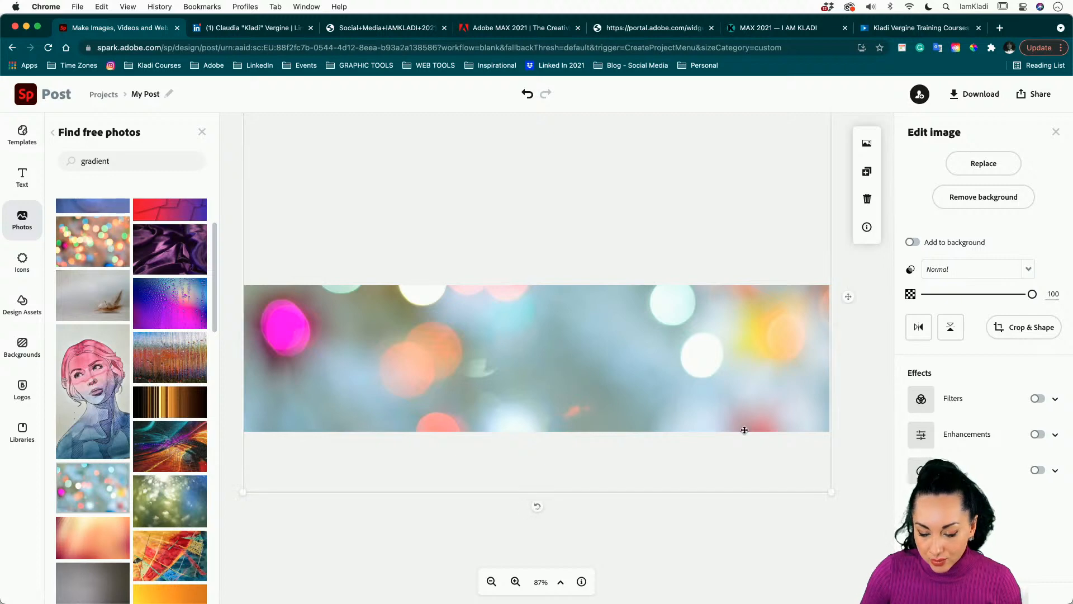
drag(831, 492, 852, 505)
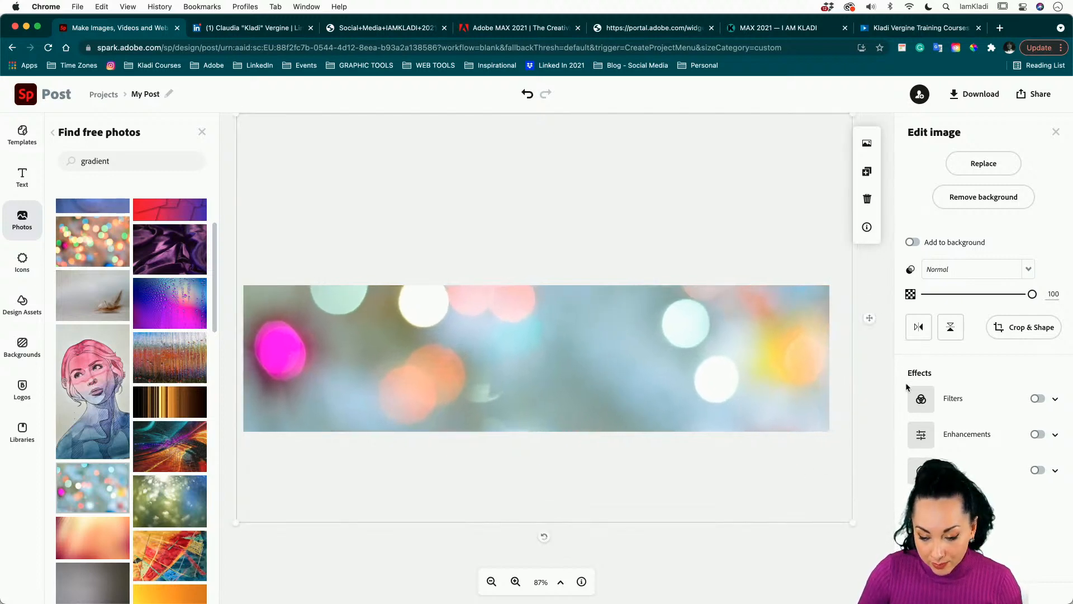
- Add the bokeh photo to the background and shift it slightly down within the banner
click(913, 244)
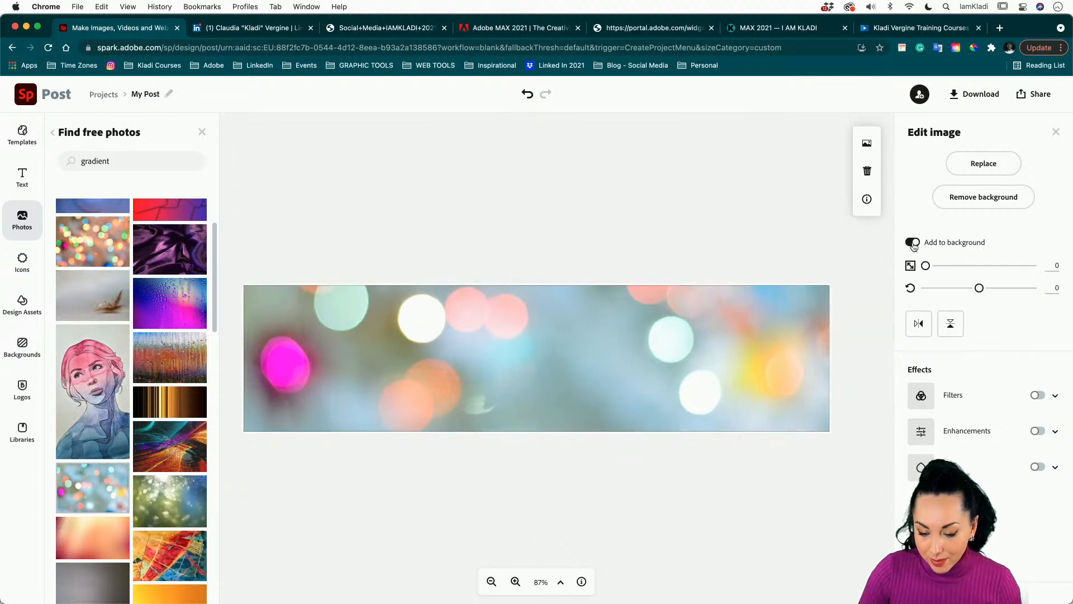
mouse_move(819, 322)
mouse_down()
mouse_move(788, 320)
mouse_move(806, 338)
mouse_up()
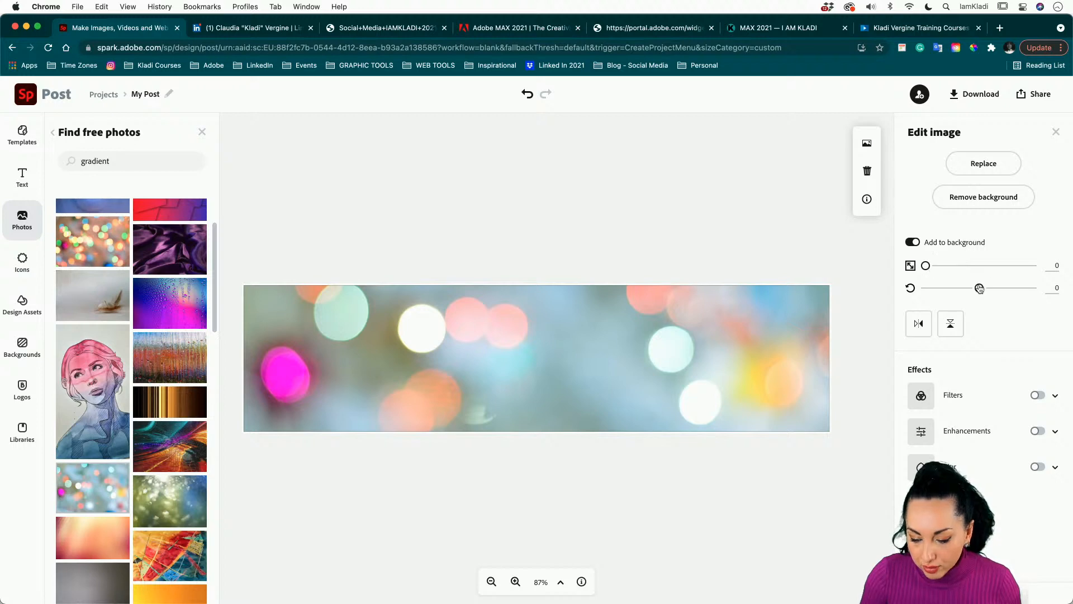
- Set the background photo's rotation to 2 and its scale to 2
drag(979, 288, 980, 287)
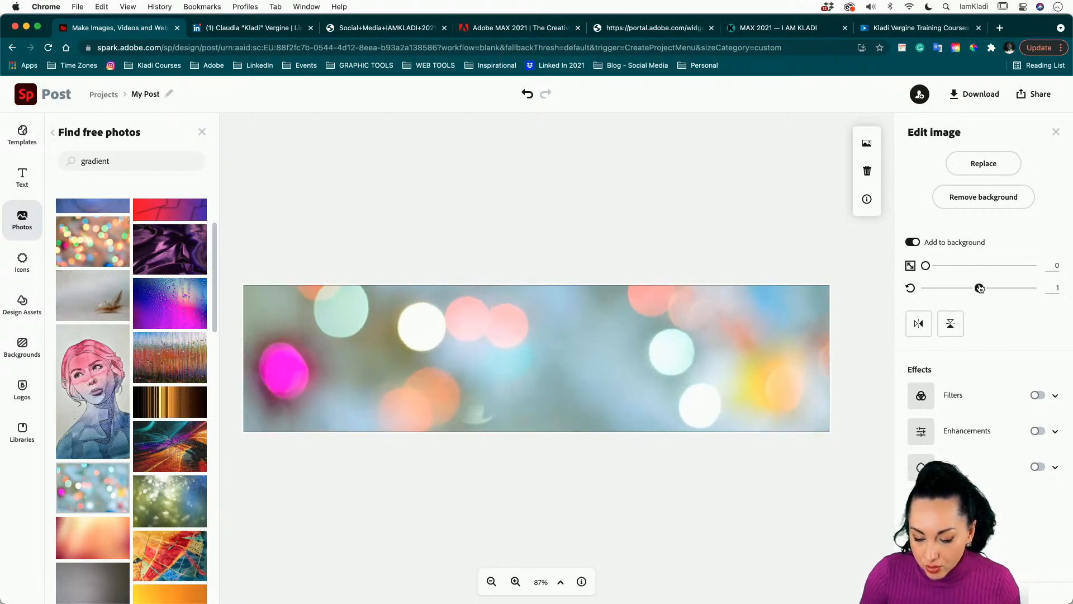
click(918, 323)
click(918, 323)
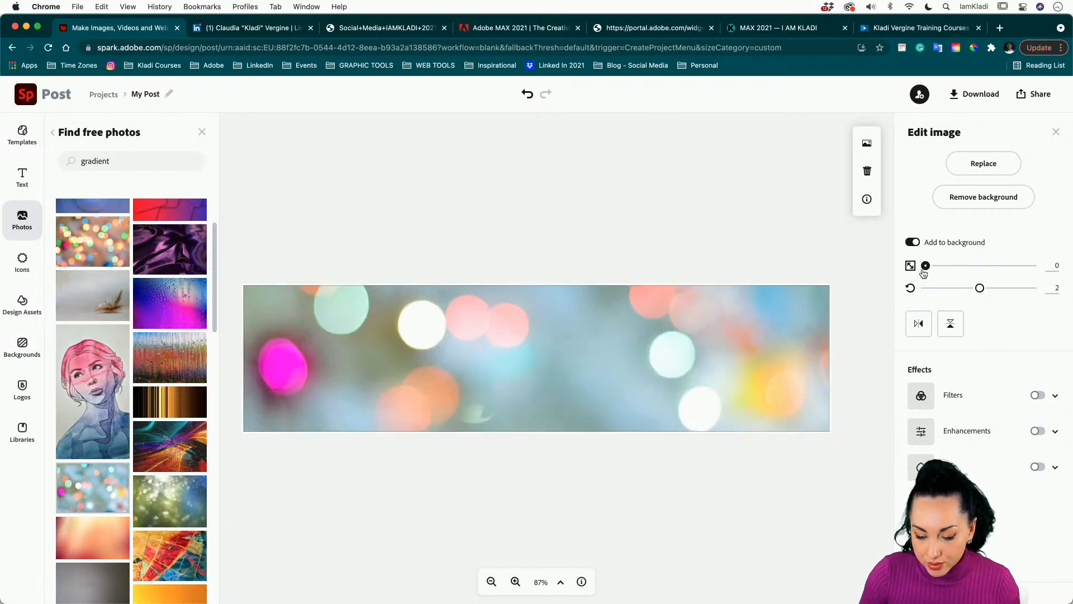
drag(924, 272, 928, 272)
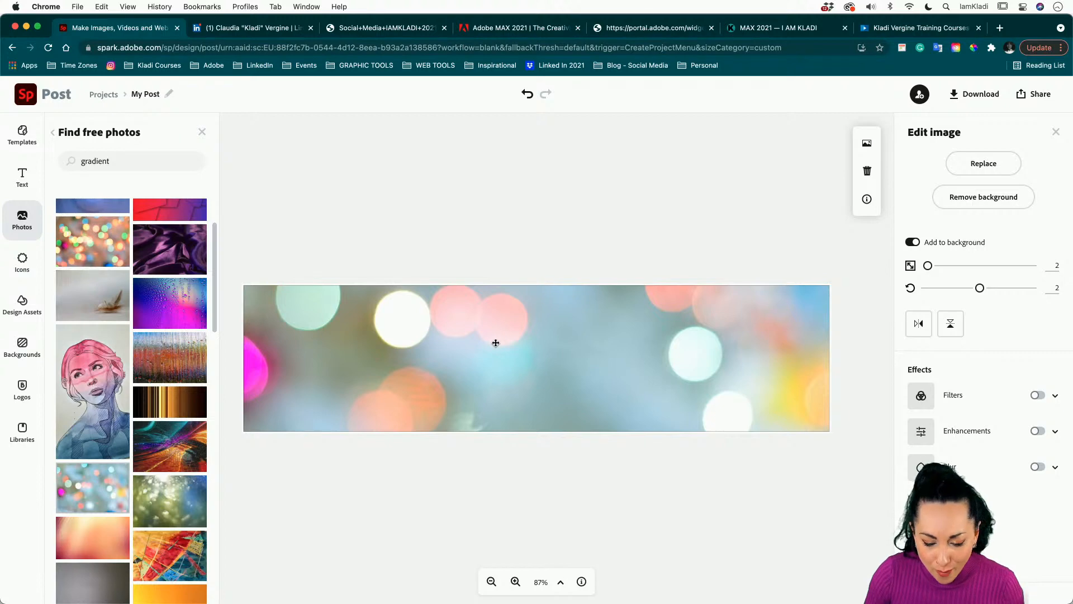
- Replace the background photo with the purple and blue water-droplet photo from the gradient results
click(987, 167)
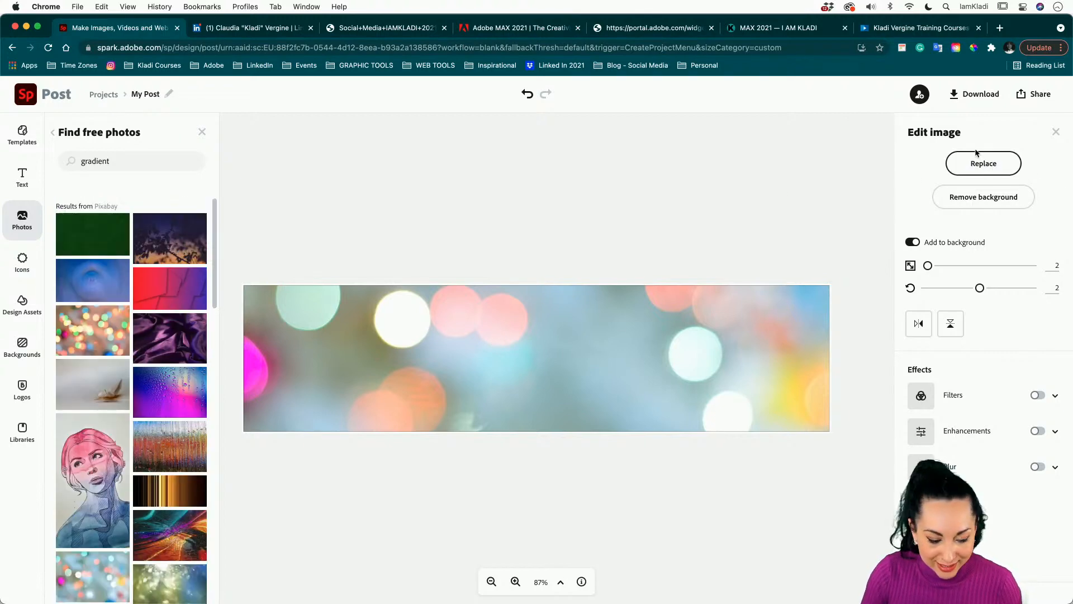
click(154, 386)
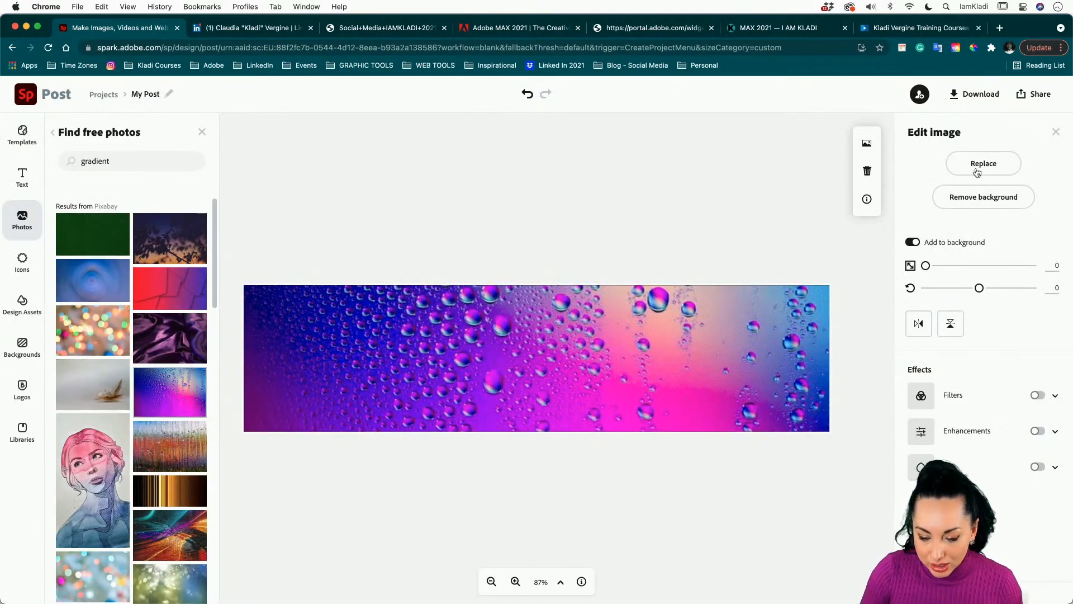
- Replace the water-droplet background with the blue bokeh photo and turn on its Blur effect at 5
click(976, 172)
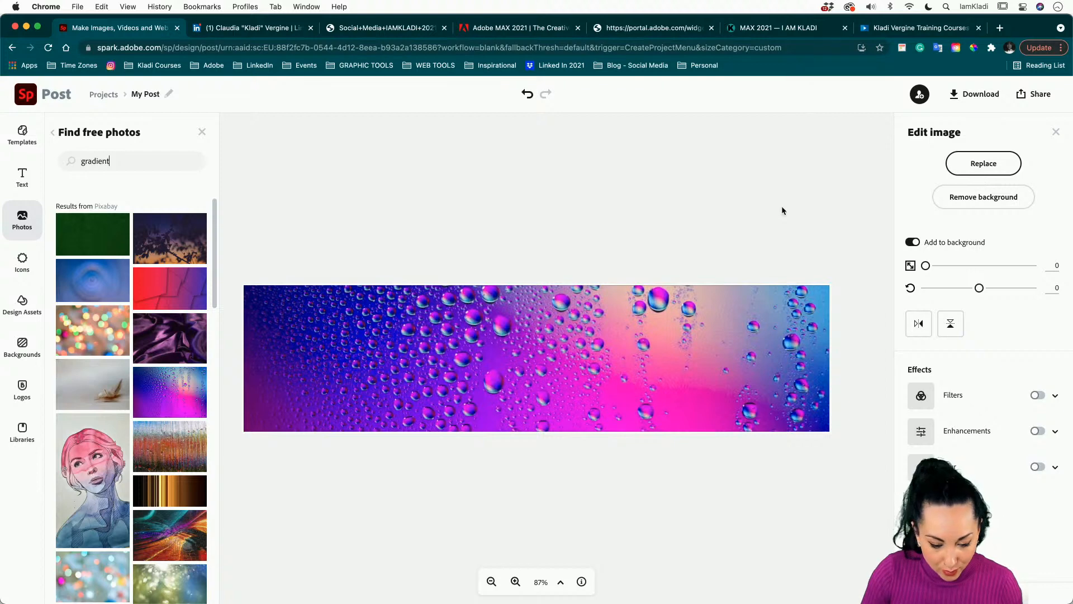
click(96, 565)
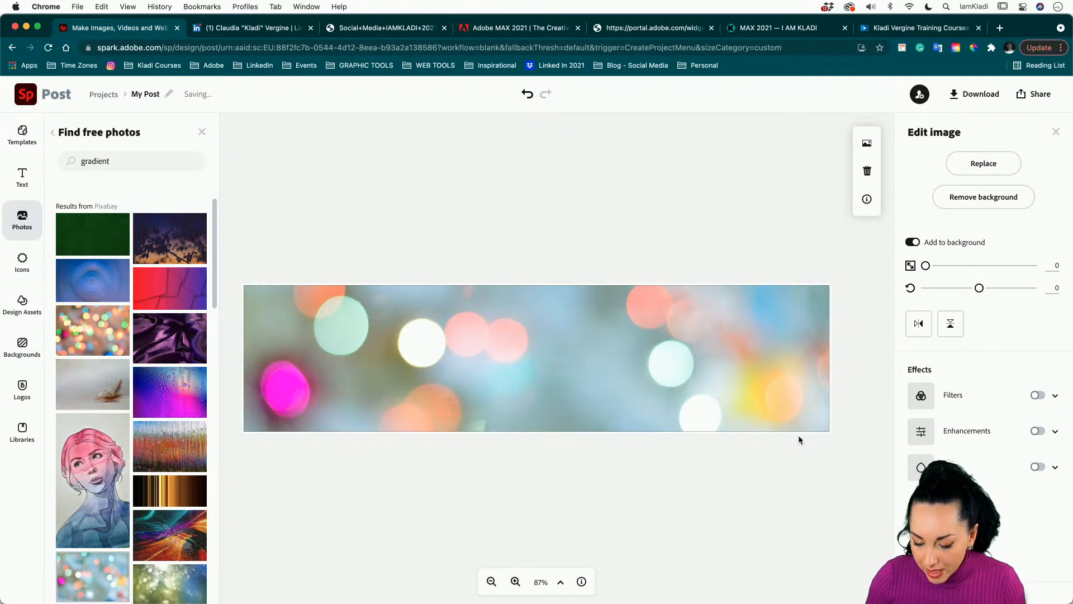
click(1037, 467)
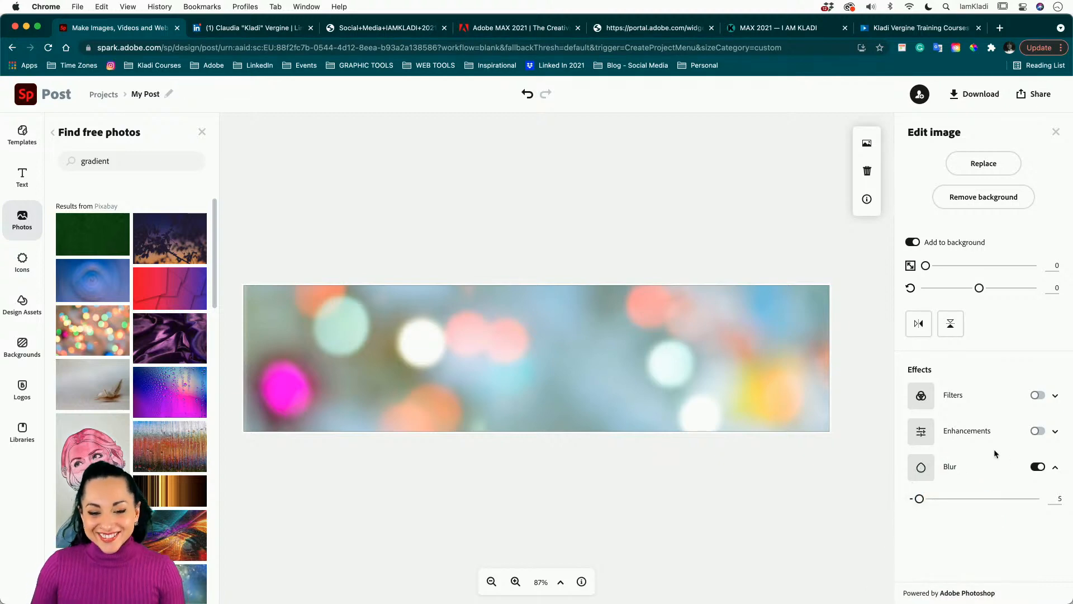
- Reduce the blue bokeh background photo's blur to 1
drag(919, 498, 820, 506)
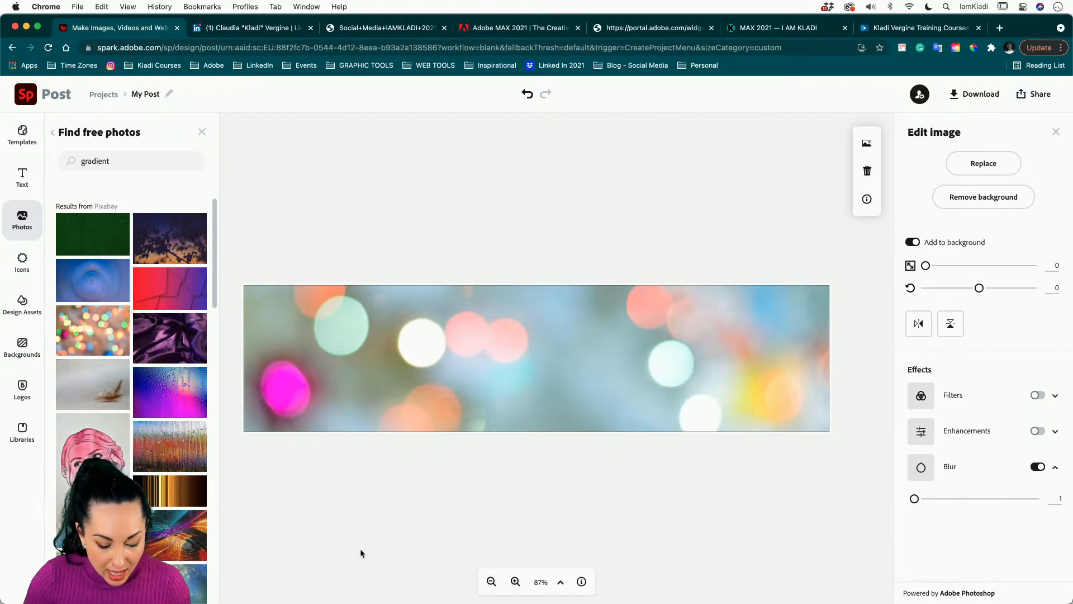
- Add the orange and purple sunset cloud photo from the gradient results and enlarge it beyond the banner's height
scroll(150, 554, down, 10)
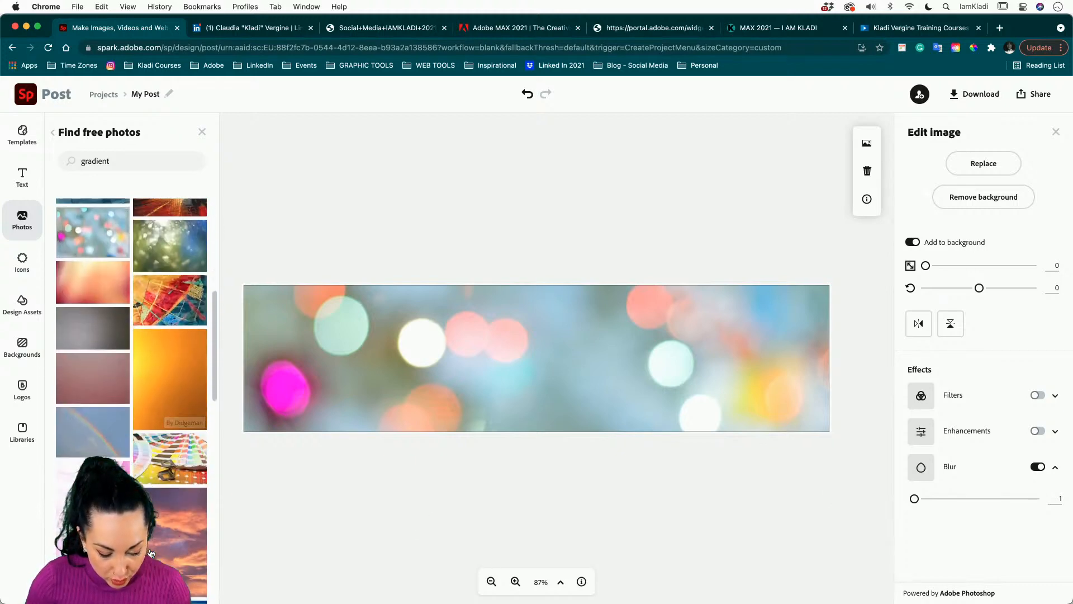
click(169, 438)
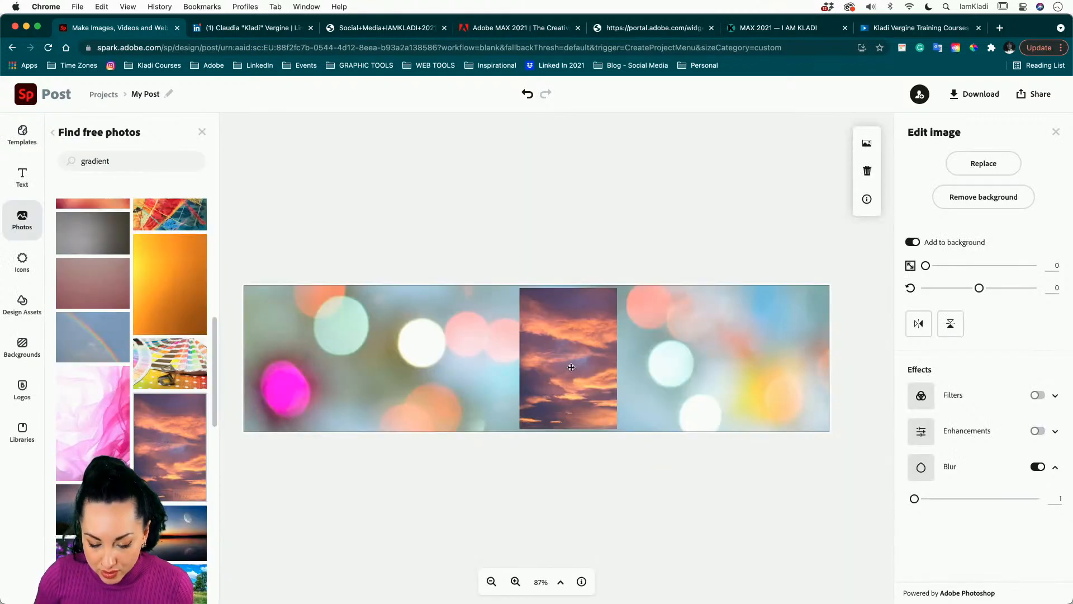
drag(518, 287, 148, 129)
drag(427, 275, 428, 367)
key(super+minus)
key(super+minus)
key(super+minus)
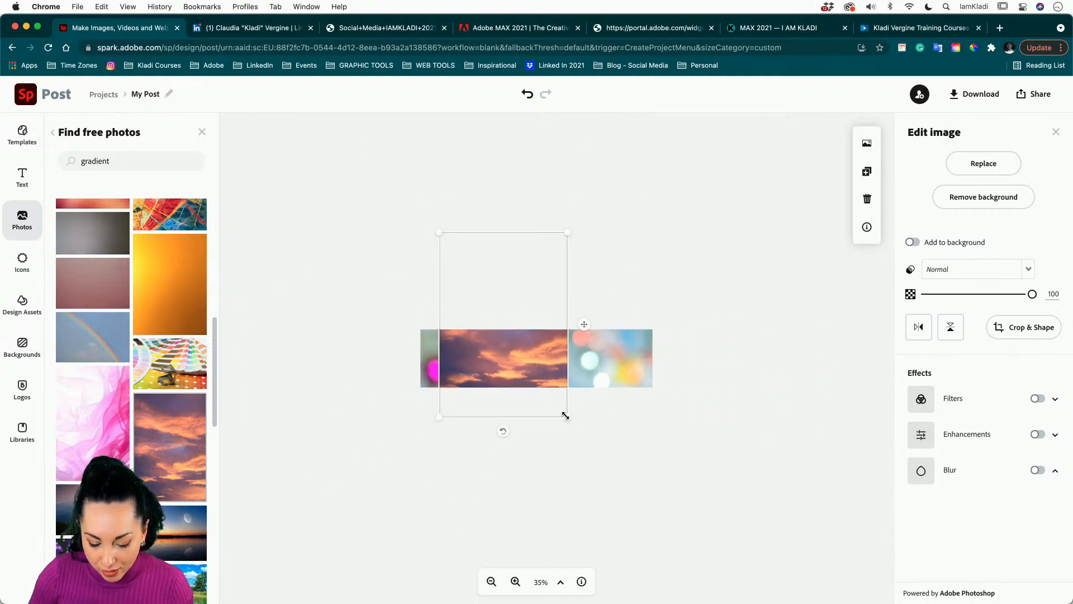
- Enlarge and reposition the cloud photo until it covers the whole banner
drag(567, 416, 725, 499)
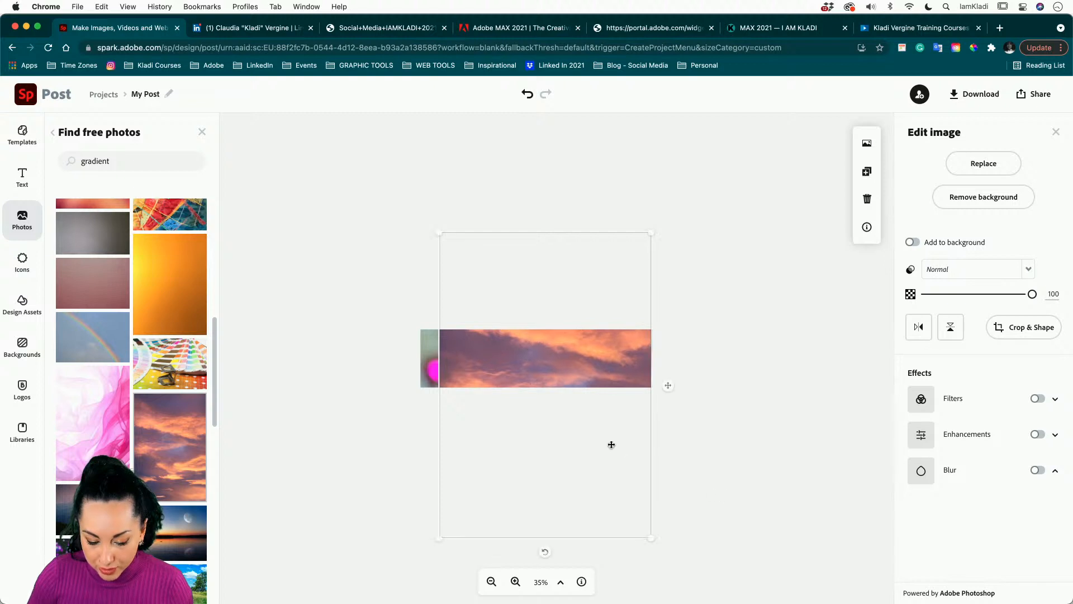
drag(611, 445, 587, 434)
drag(626, 223, 683, 181)
key(super+plus)
key(super+plus)
key(super+plus)
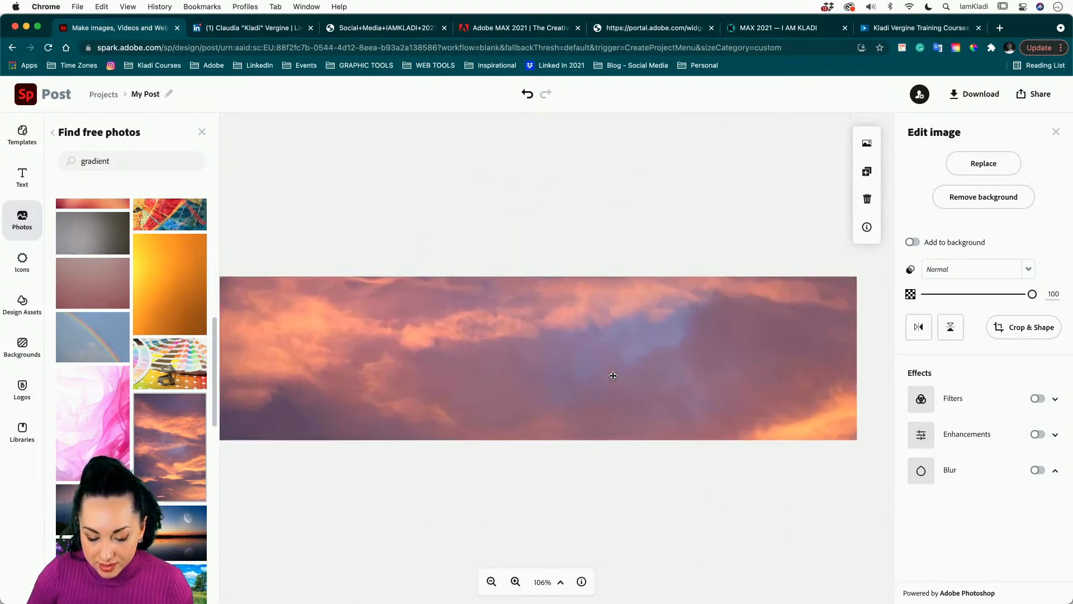
scroll(611, 371, down, 5)
scroll(609, 372, up, 5)
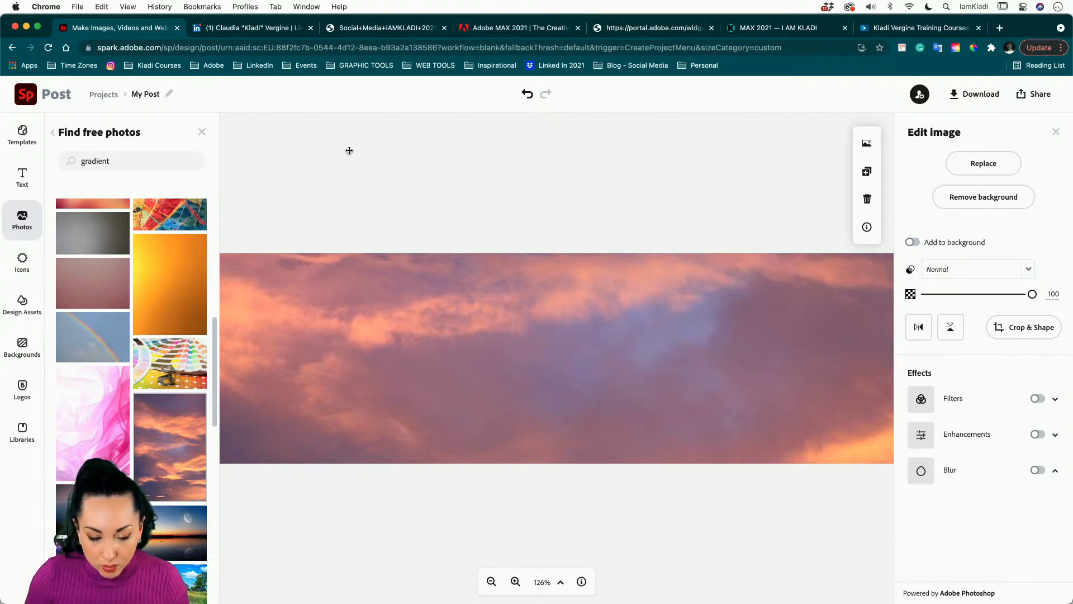
- Close the free photo search and turn on the cloud photo's Blur effect at 1
click(202, 133)
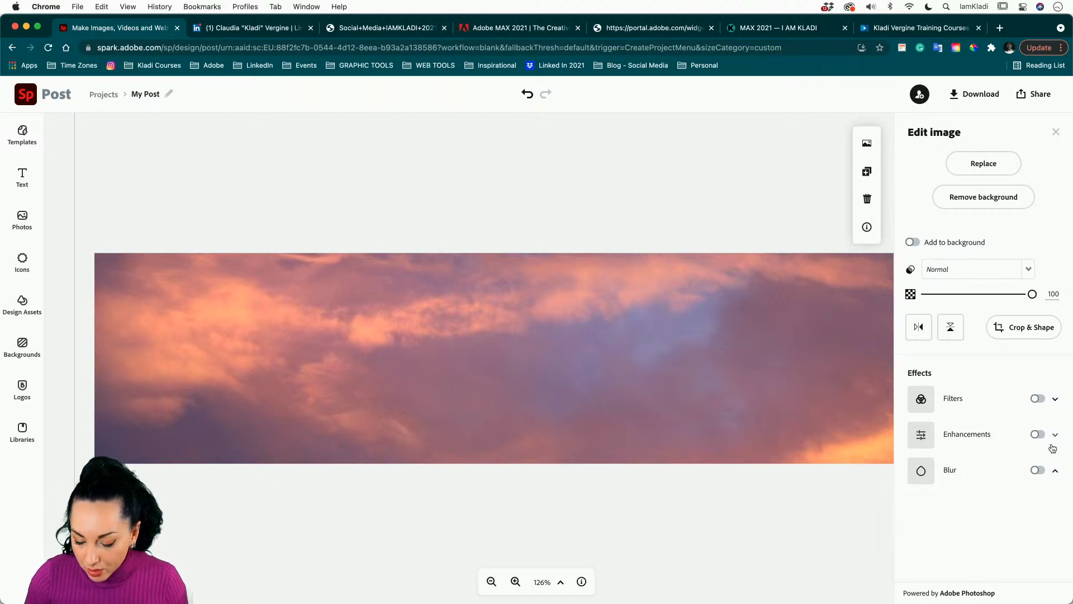
click(1039, 471)
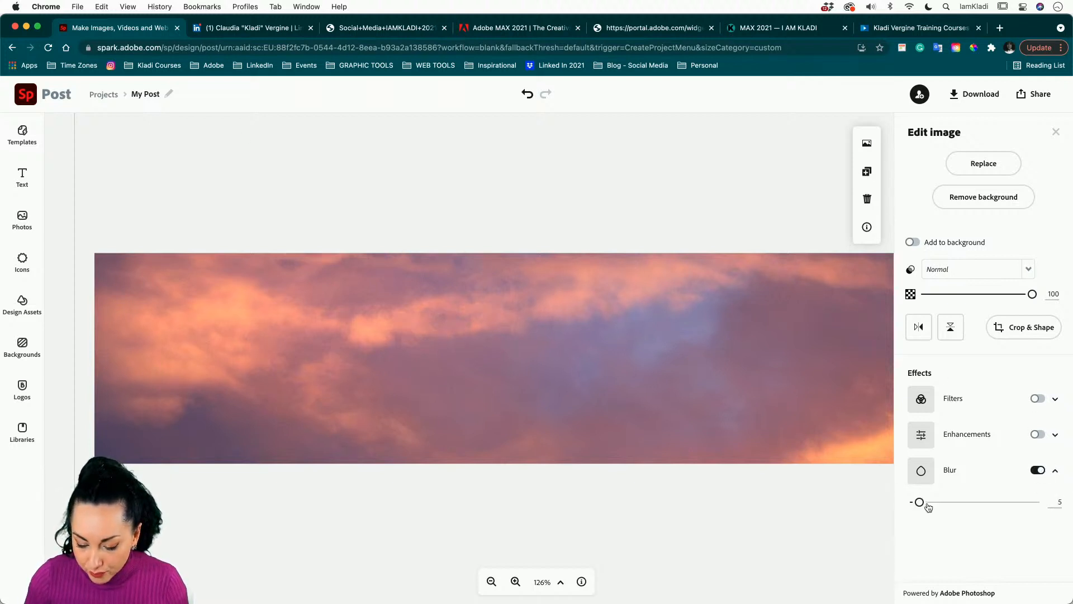
drag(927, 504, 820, 497)
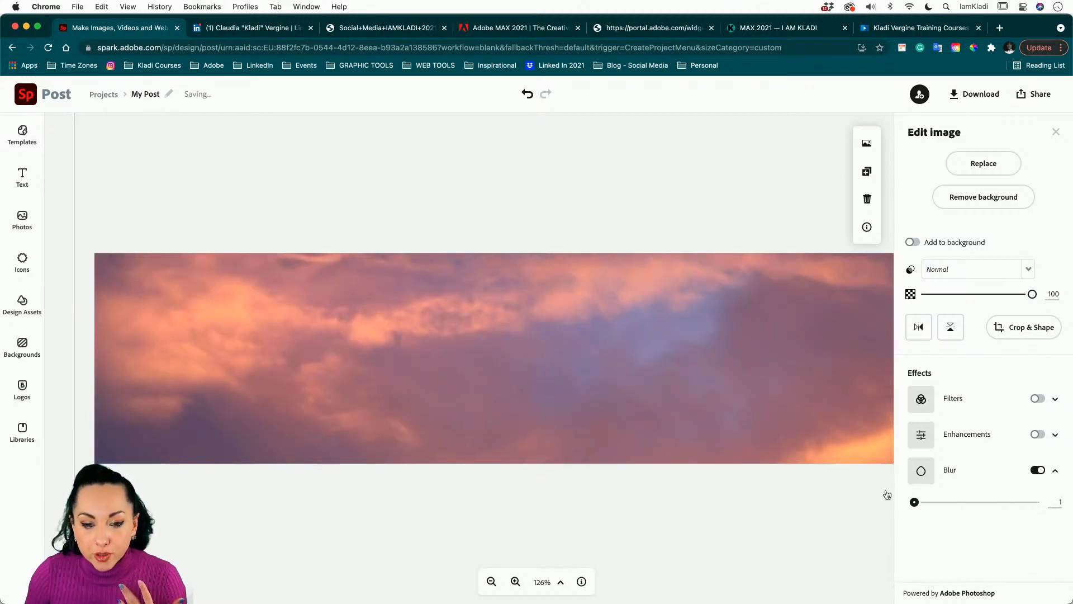
drag(887, 495, 790, 504)
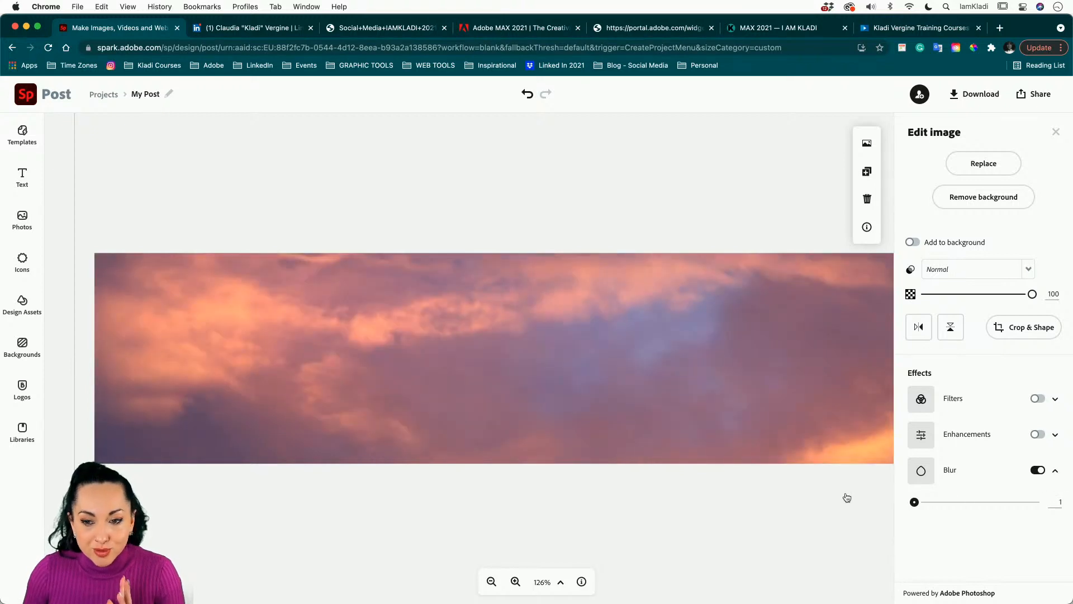
- Increase the cloud photo's blur to 35
drag(915, 502, 960, 493)
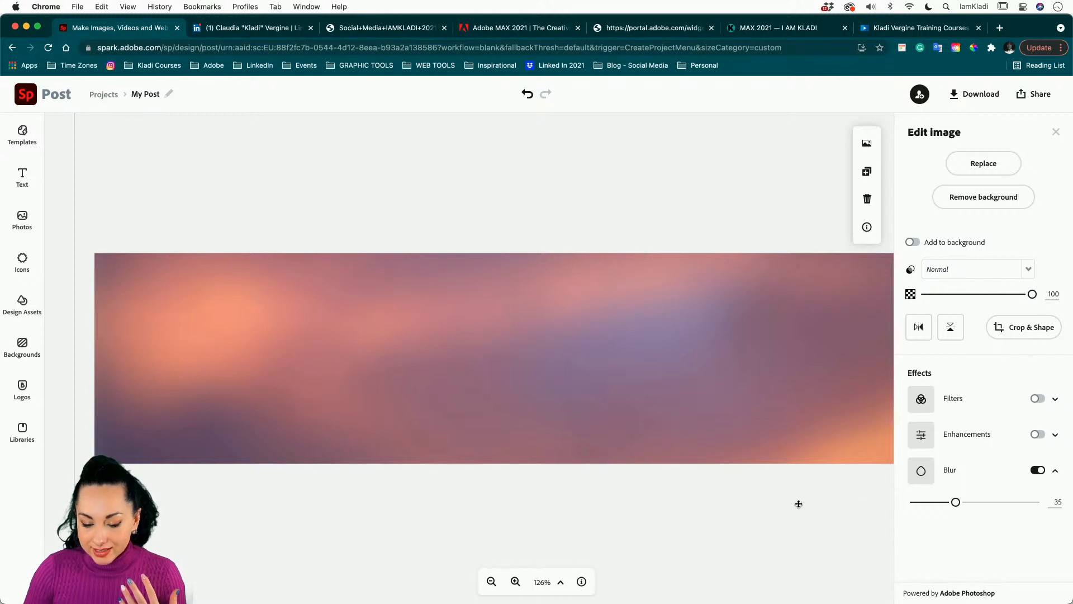
scroll(798, 503, down, 5)
scroll(797, 502, up, 8)
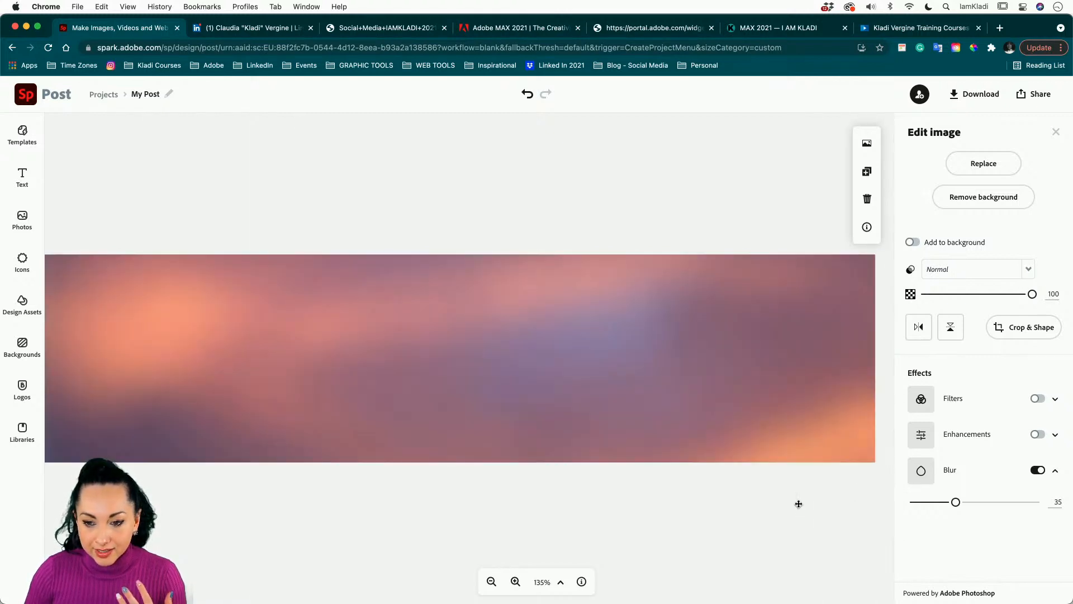
scroll(734, 462, down, 4)
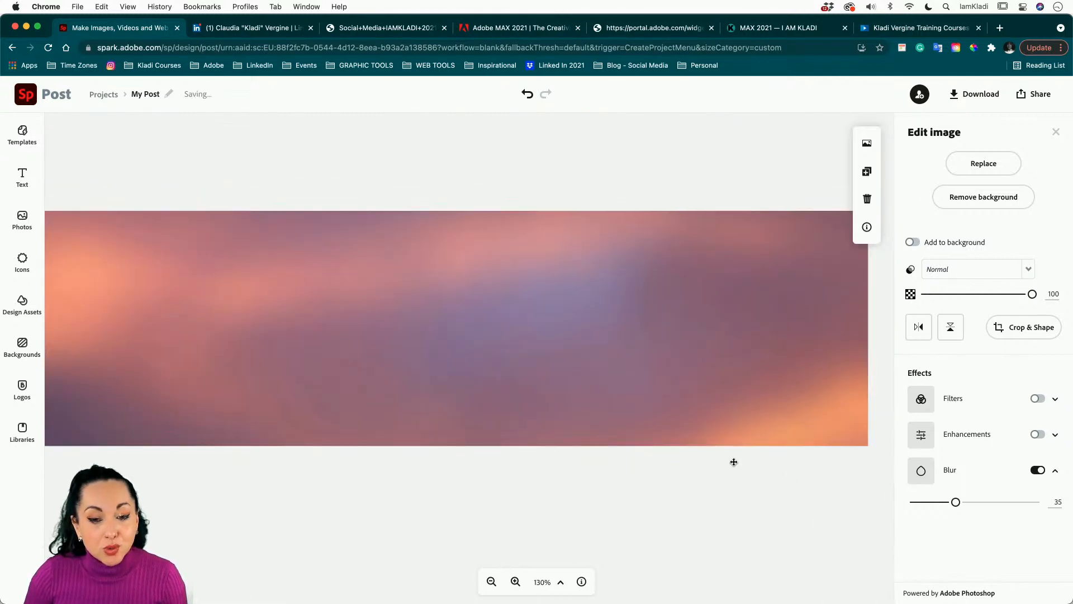
scroll(734, 462, up, 2)
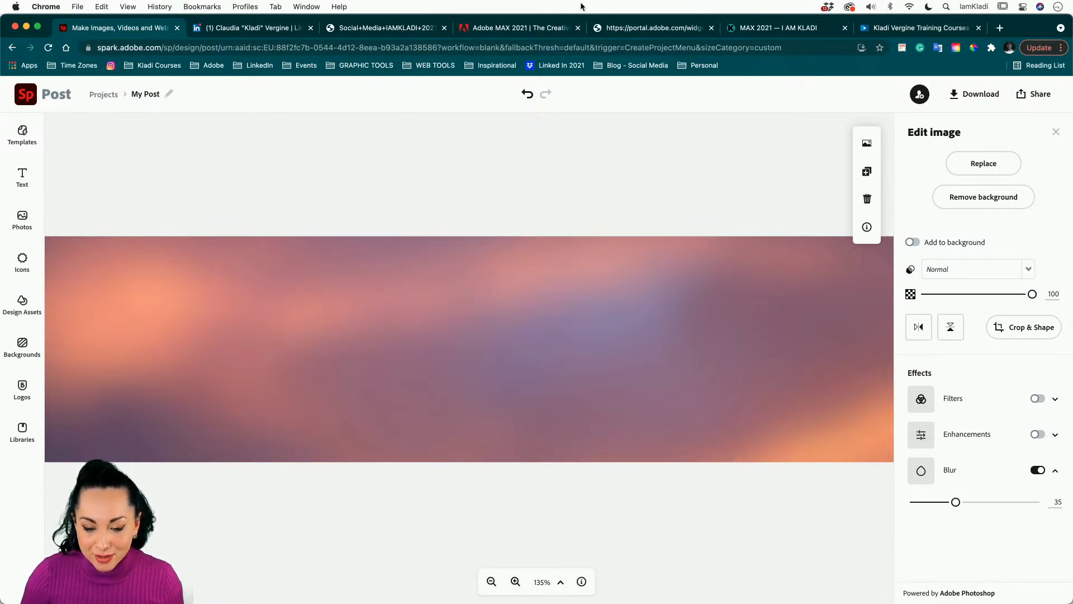
- Review the Adobe MAX conference homepage and the speaker's Adobe MAX 2021 page with its session listings
click(495, 31)
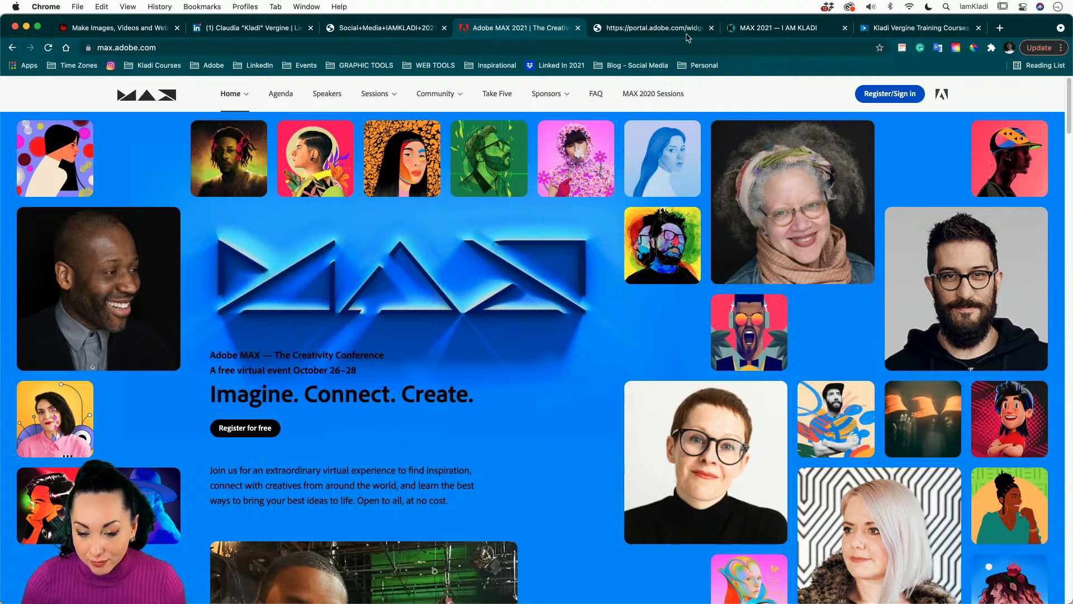
click(759, 31)
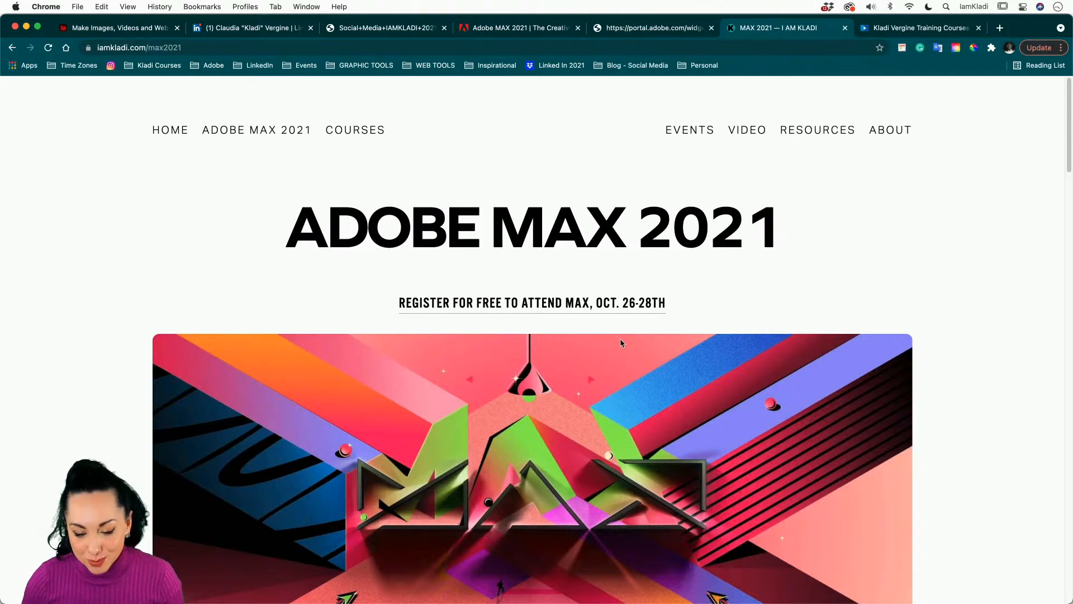
scroll(620, 343, down, 2)
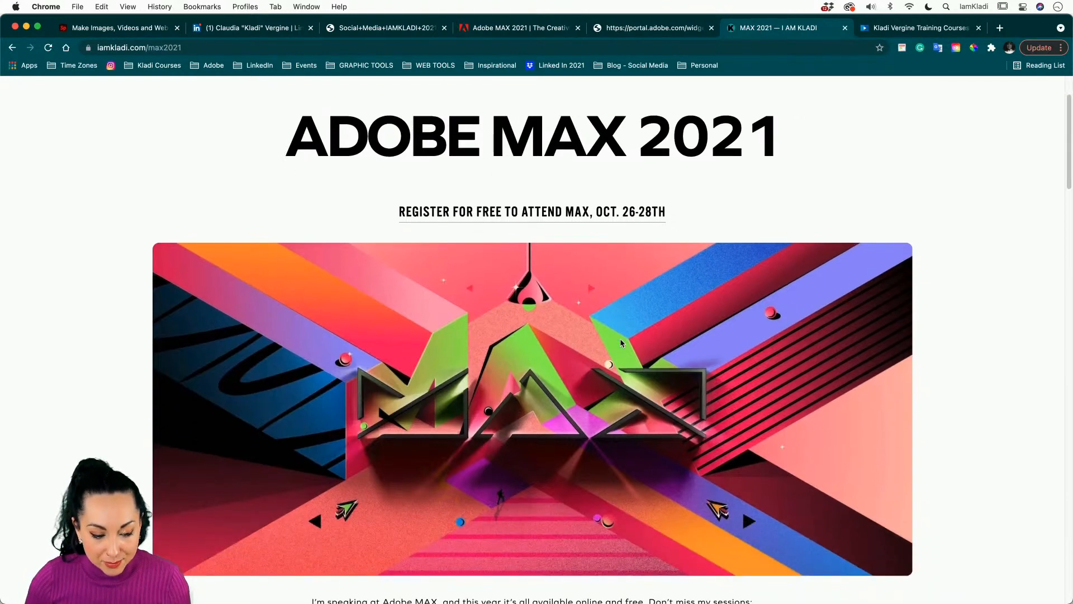
scroll(620, 342, down, 9)
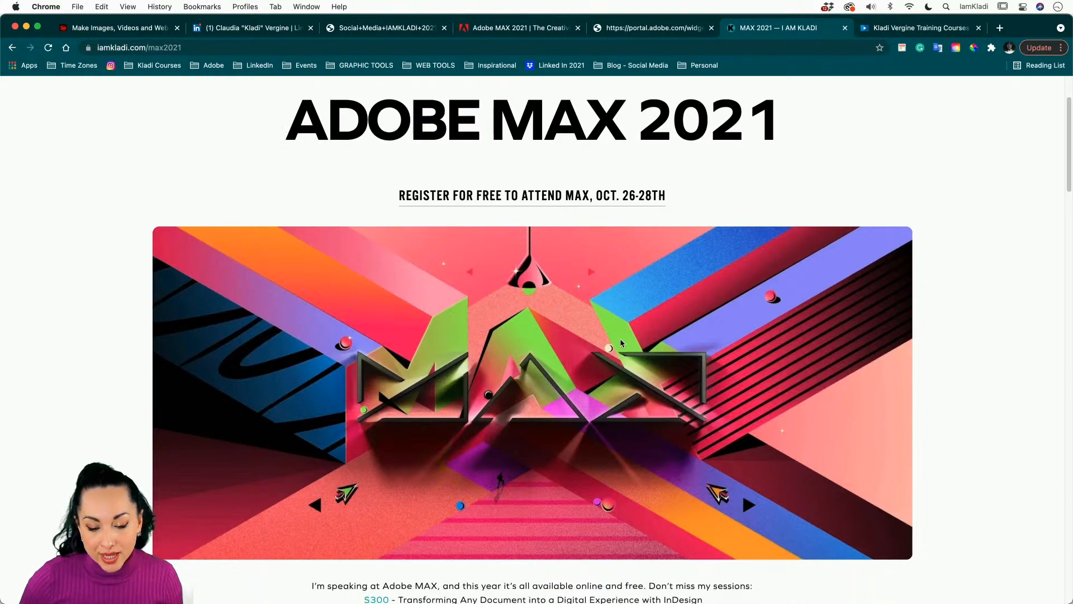
scroll(622, 343, down, 5)
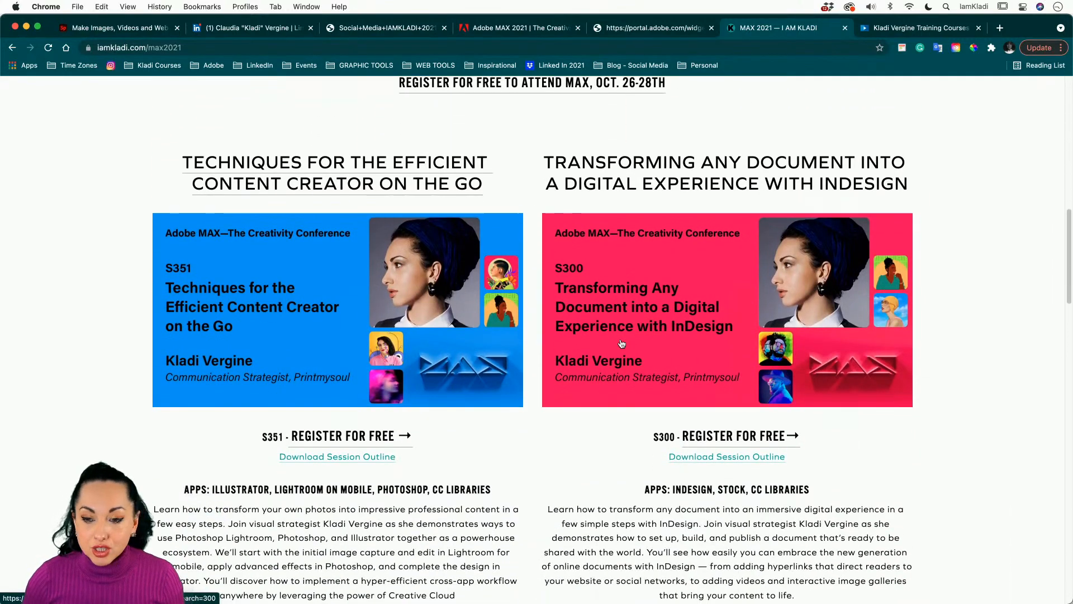
scroll(622, 343, down, 1)
scroll(621, 343, down, 8)
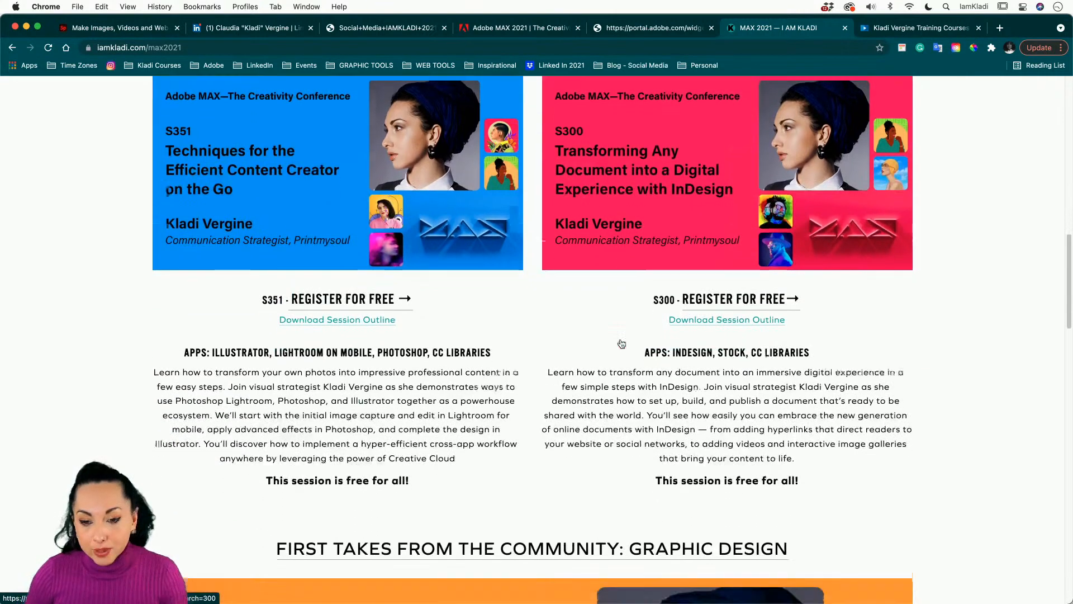
scroll(621, 343, down, 3)
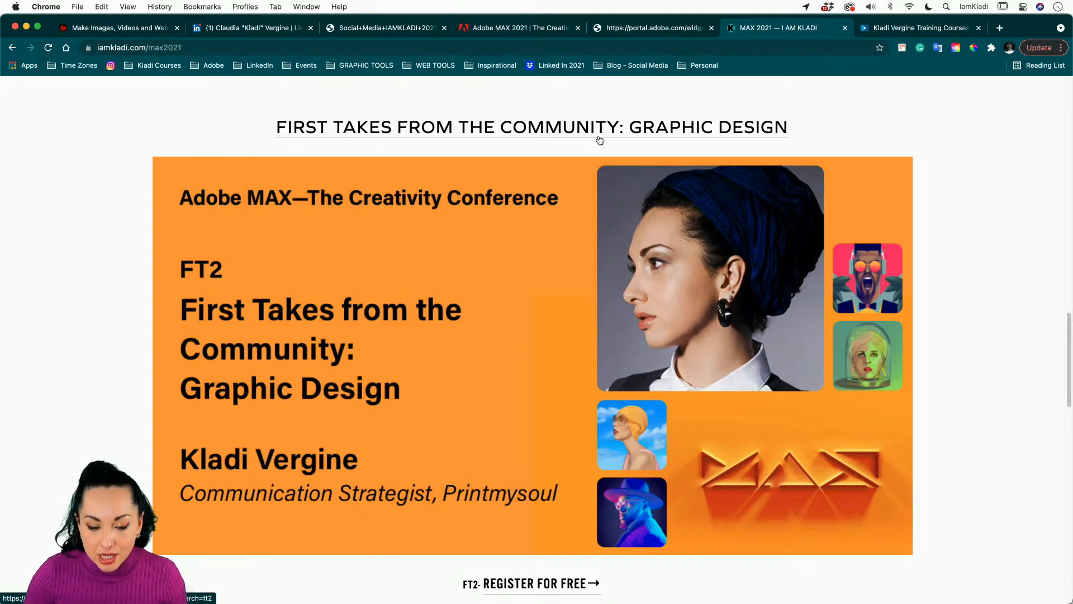
click(519, 31)
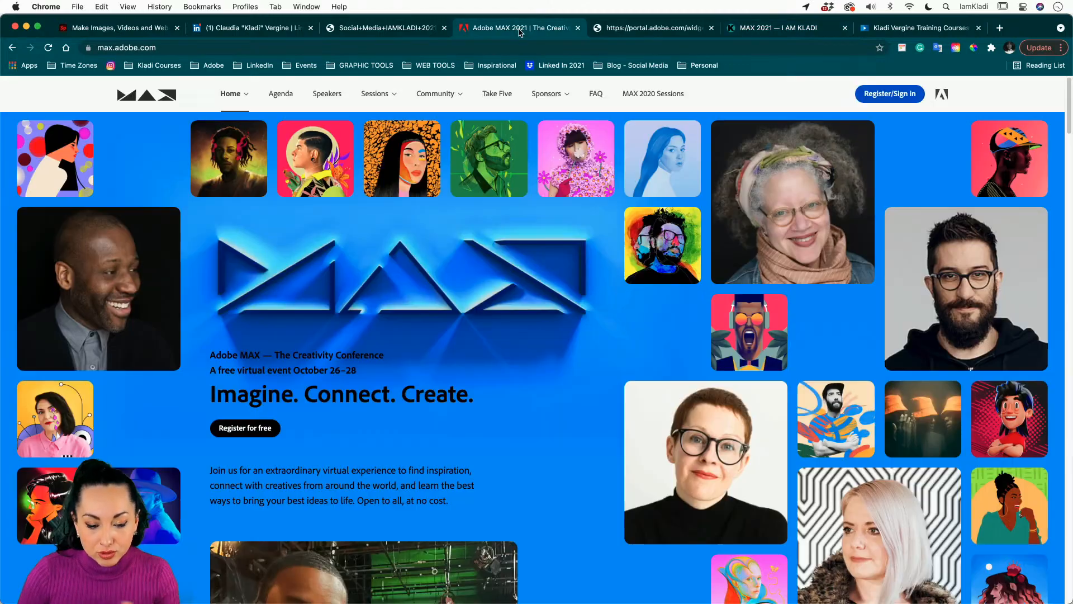
click(764, 30)
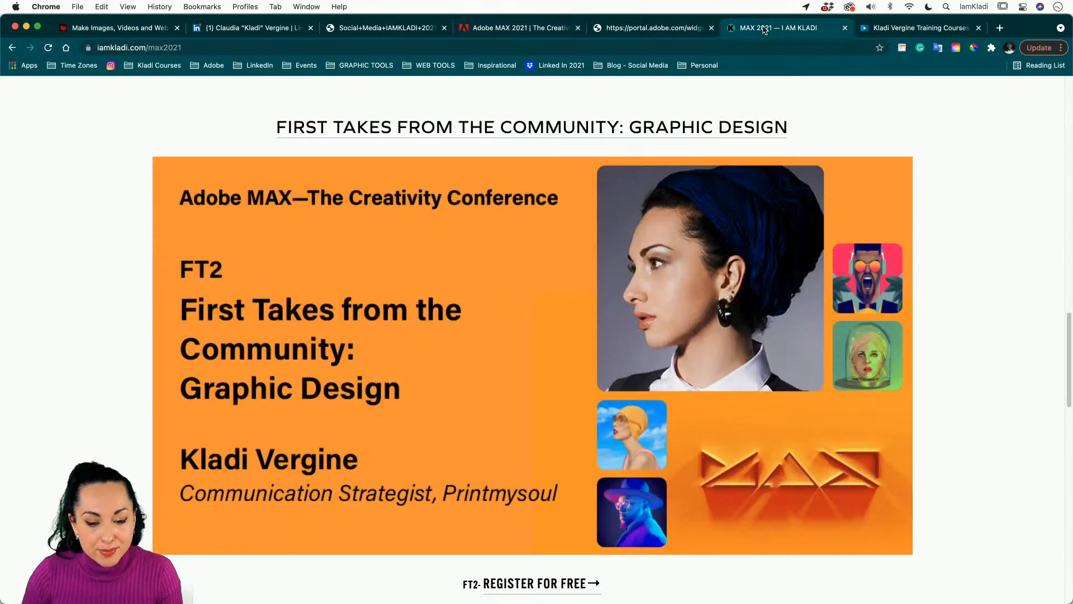
scroll(485, 225, up, 20)
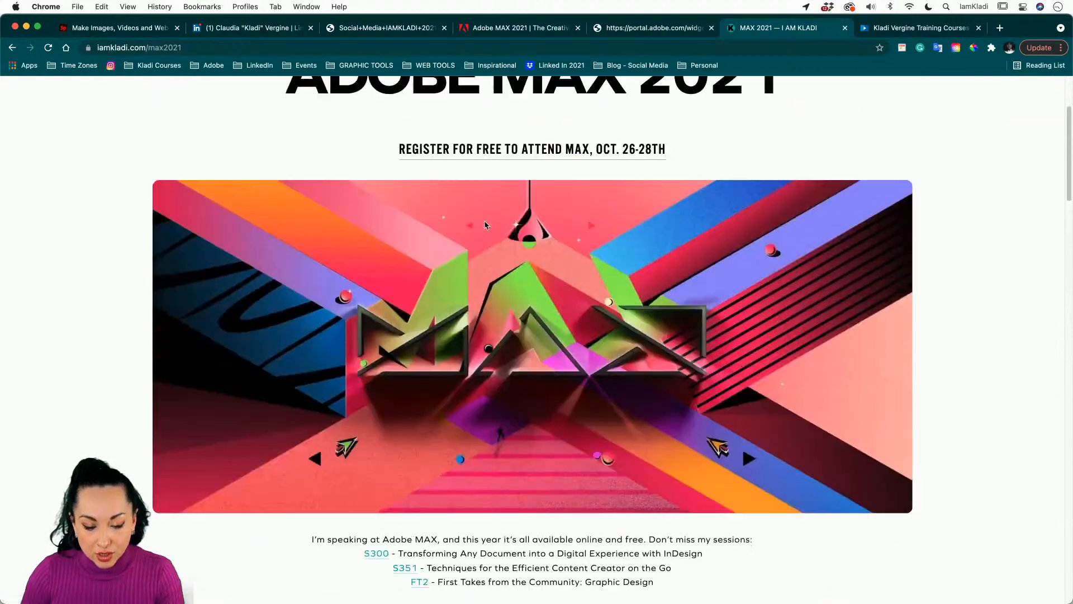
scroll(485, 225, up, 2)
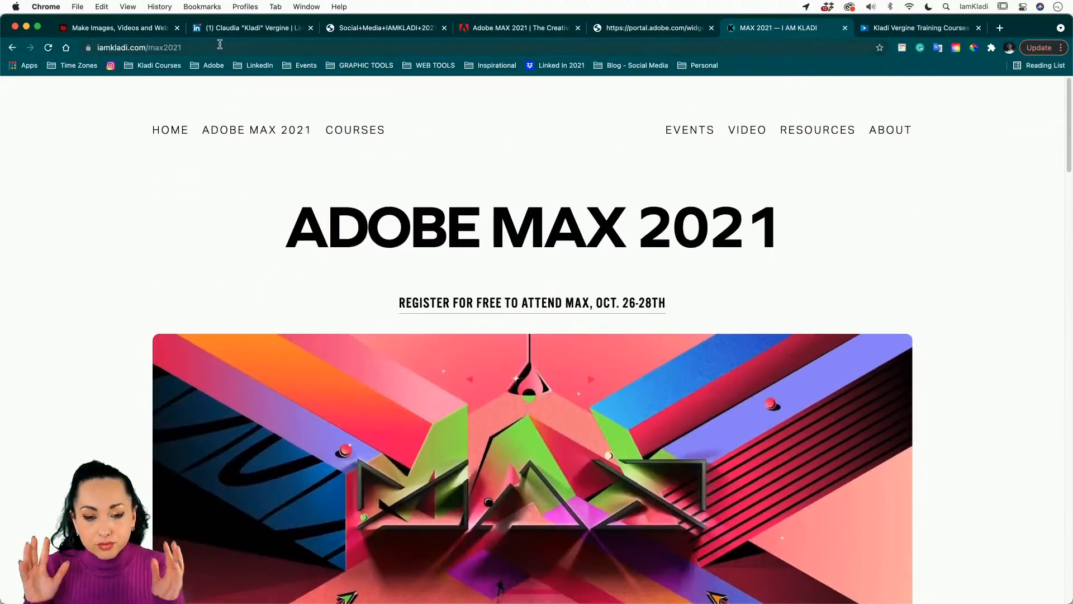
- Return to the Adobe Spark banner and remove the blurred cloud photo covering the bokeh background
click(140, 30)
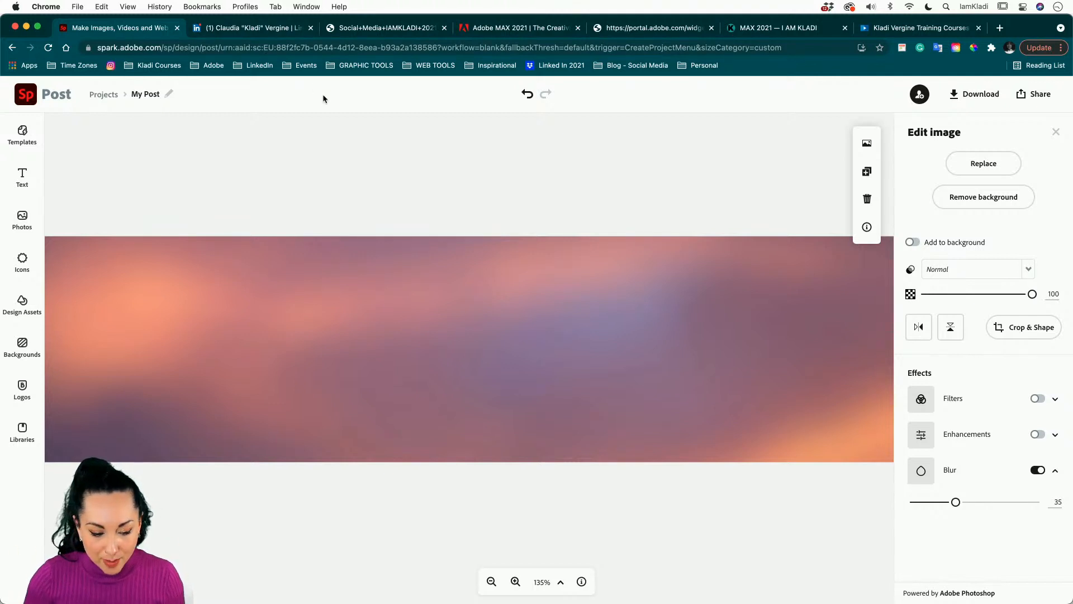
scroll(340, 208, down, 5)
scroll(340, 208, up, 3)
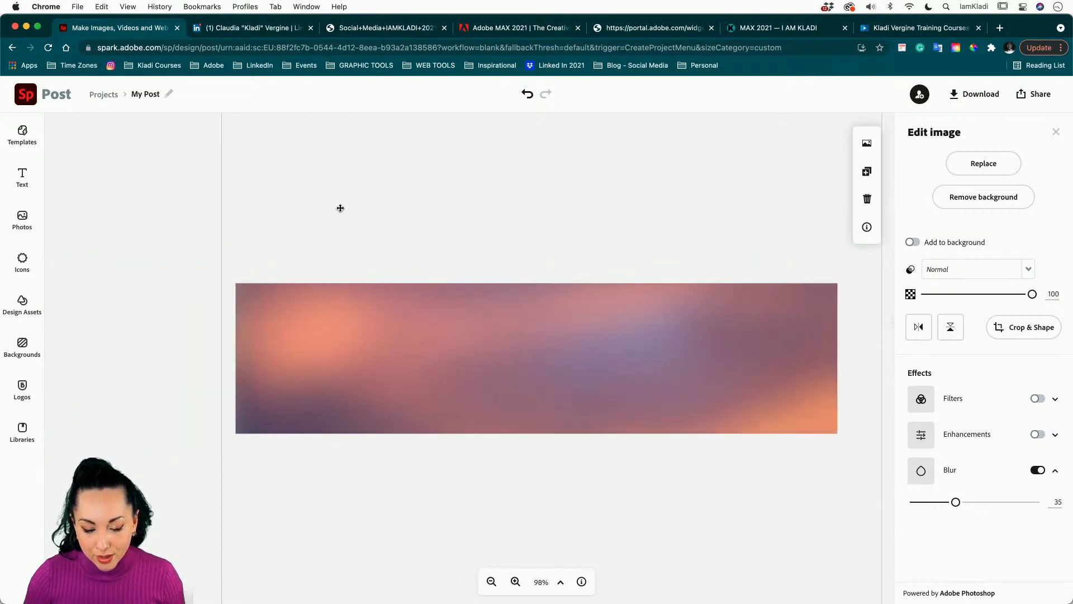
scroll(340, 208, up, 4)
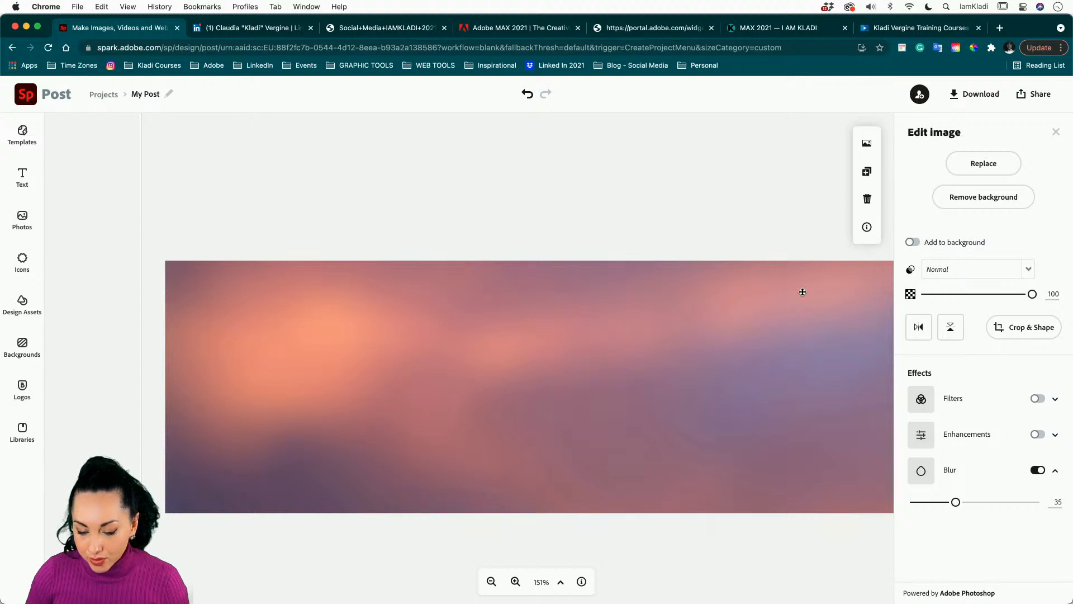
scroll(802, 292, down, 3)
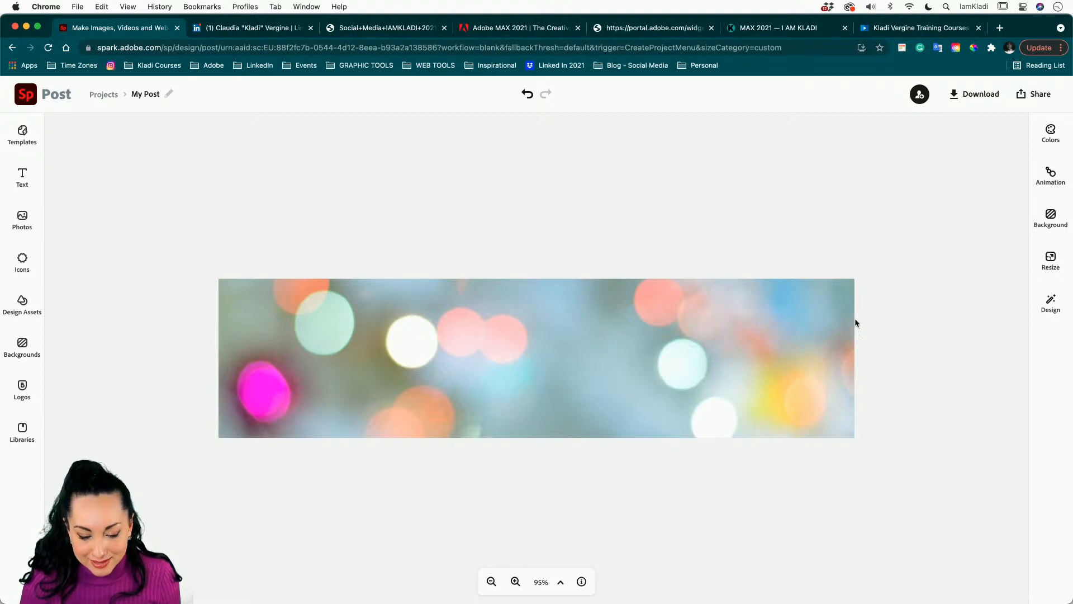
click(814, 338)
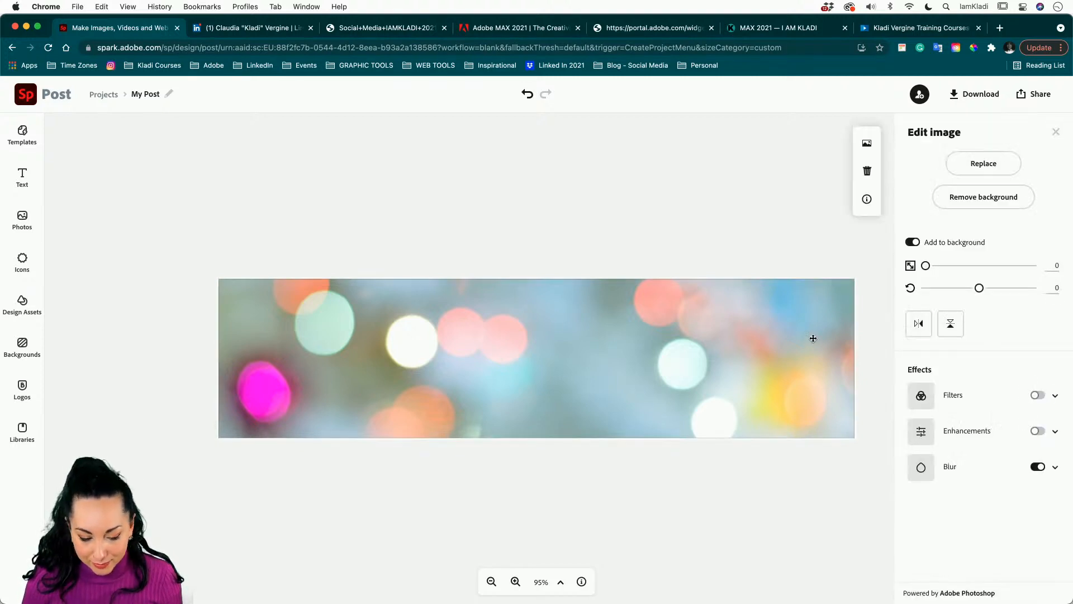
click(654, 221)
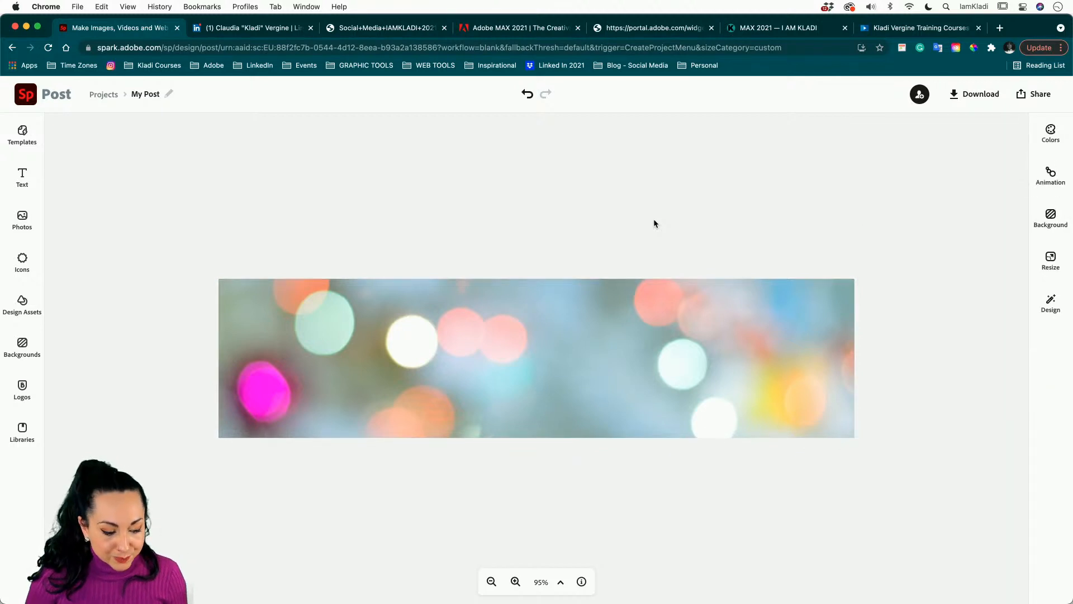
- Browse the text templates and add the Online Sale window-style template to the banner
click(15, 181)
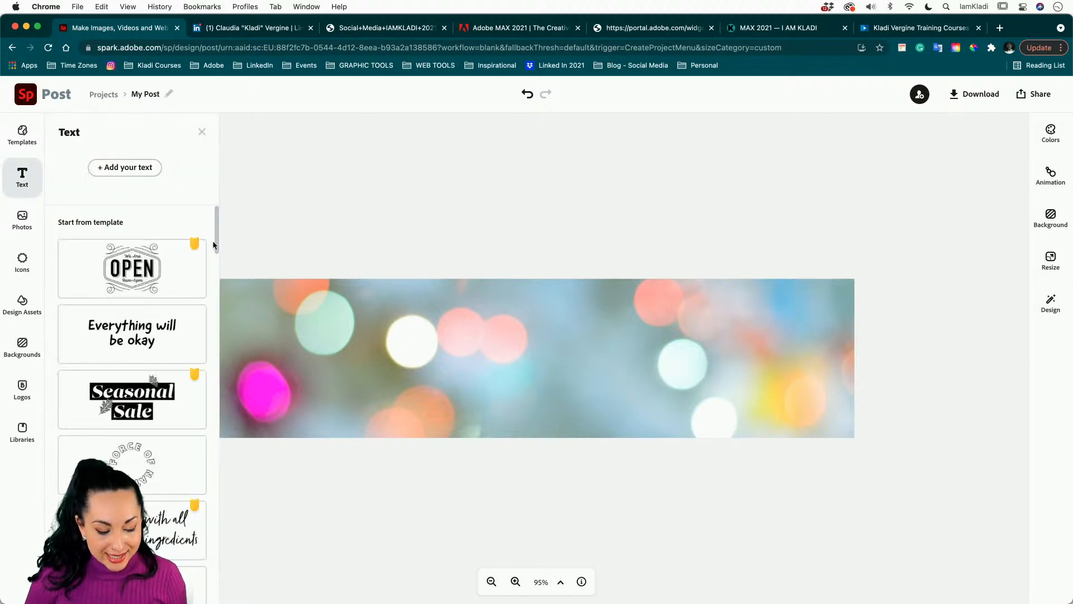
scroll(140, 344, down, 3)
scroll(141, 349, down, 3)
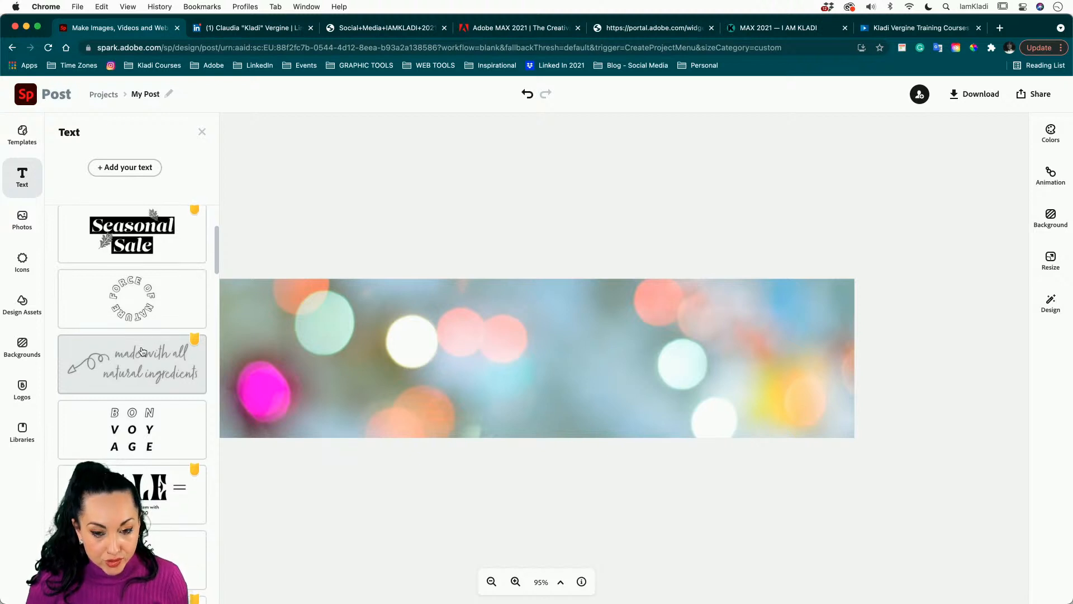
scroll(142, 350, down, 7)
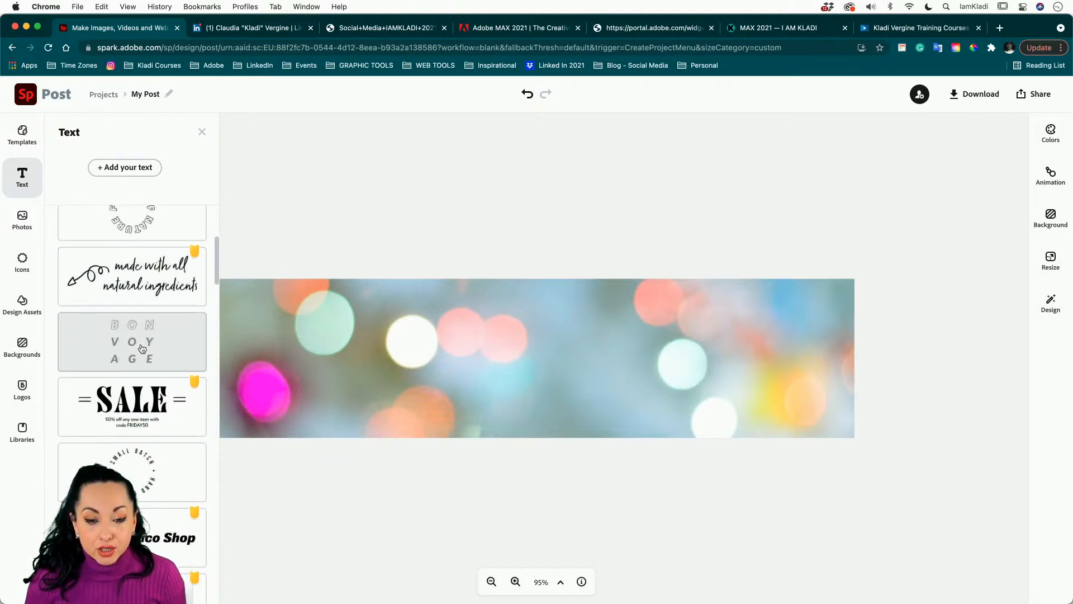
scroll(142, 349, down, 7)
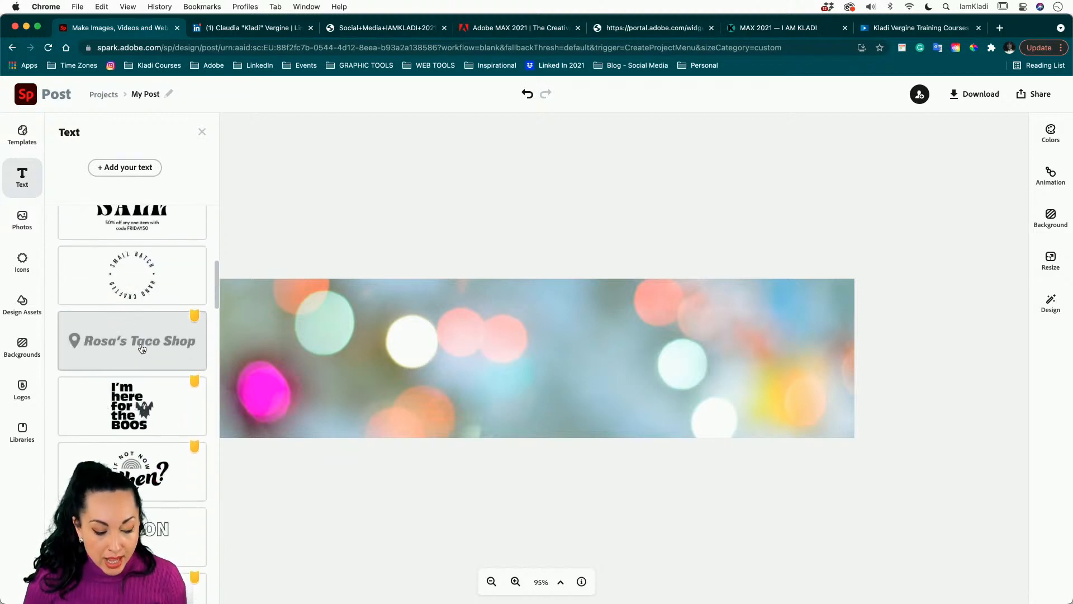
scroll(142, 349, down, 10)
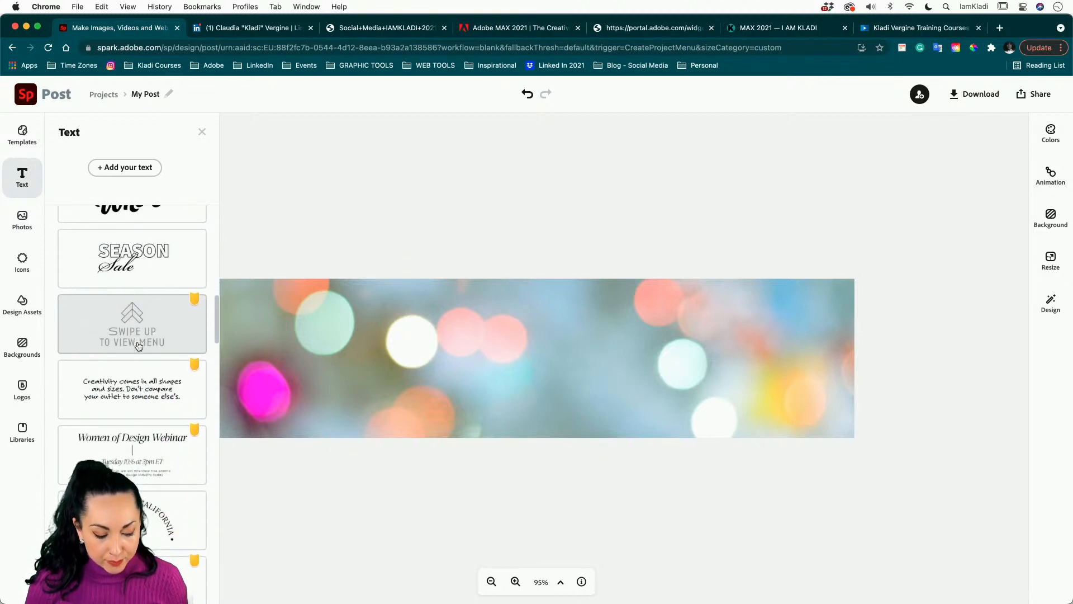
scroll(139, 347, down, 3)
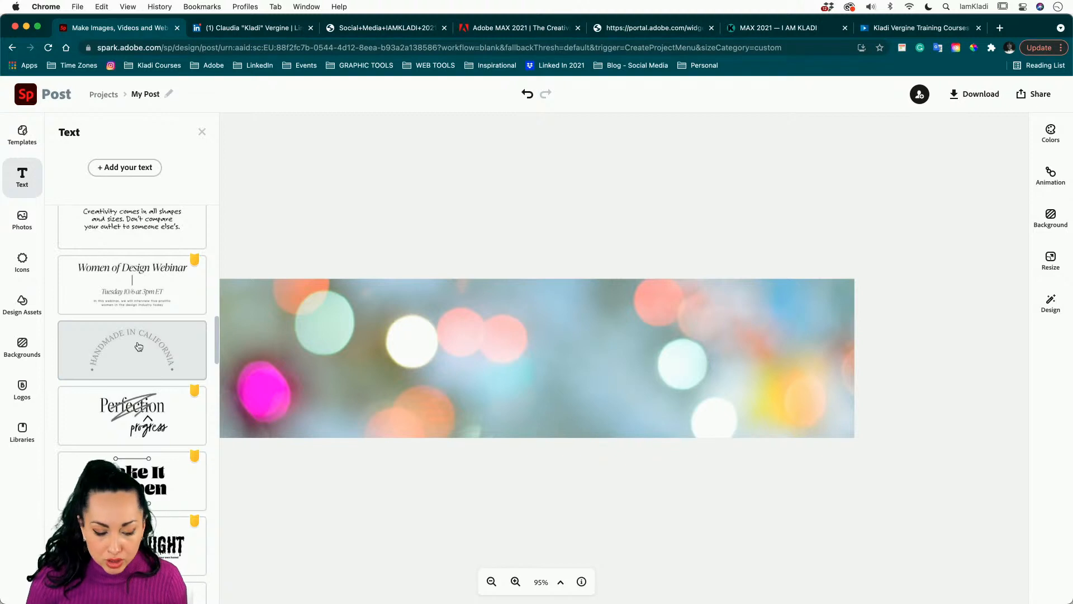
scroll(138, 381, down, 4)
scroll(142, 453, down, 6)
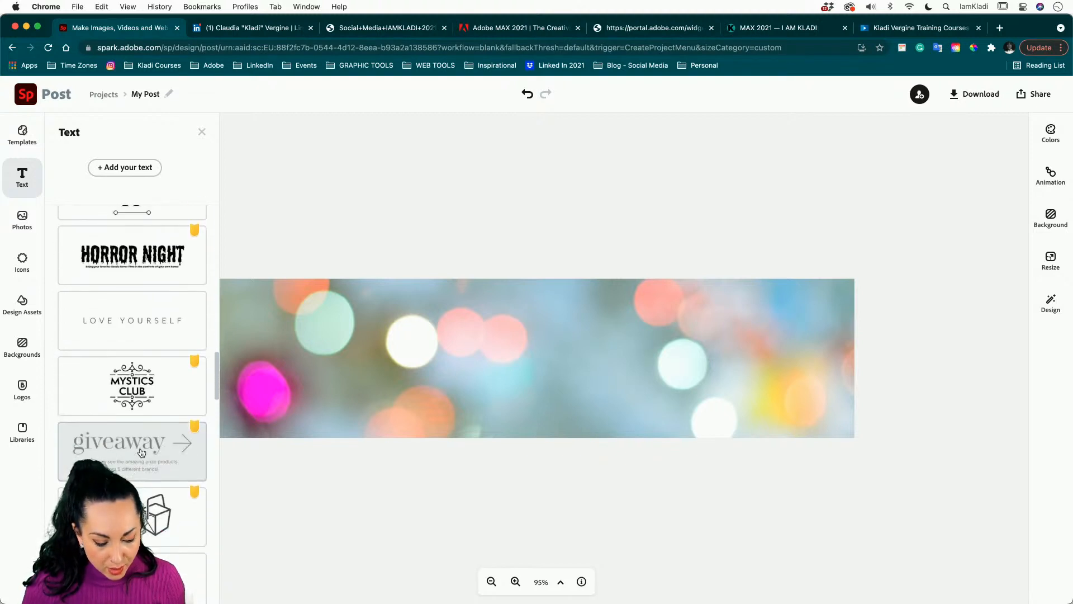
scroll(142, 452, down, 5)
scroll(142, 453, down, 5)
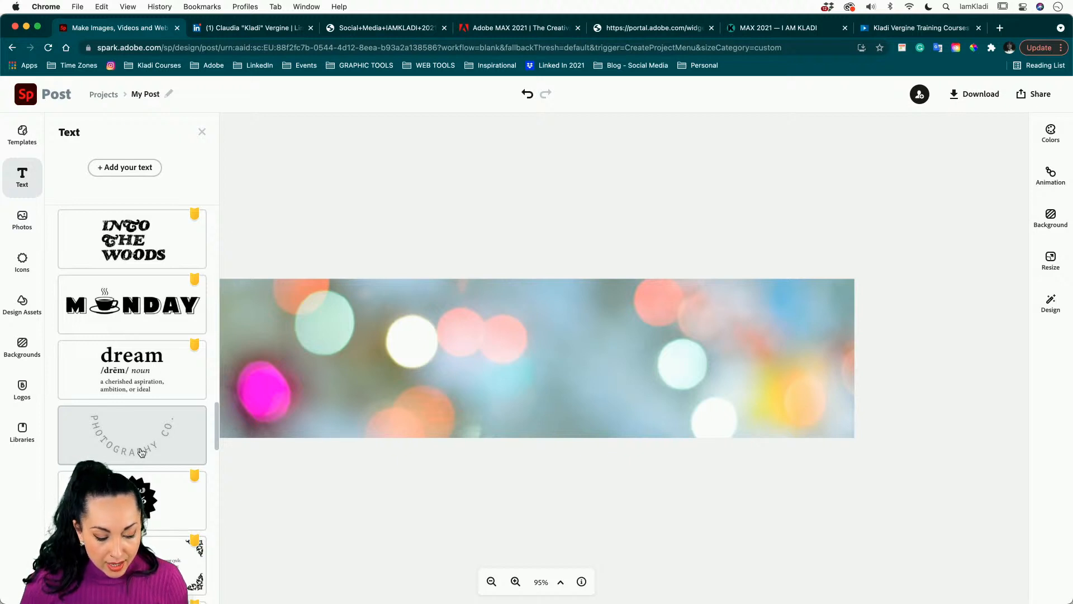
scroll(141, 453, down, 3)
scroll(137, 440, down, 7)
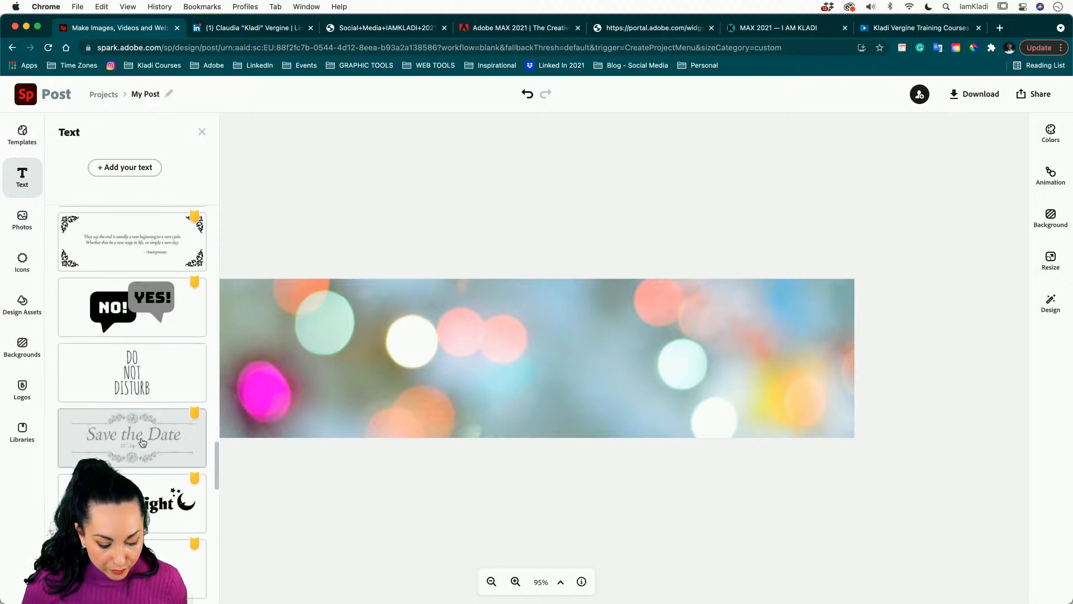
scroll(143, 443, down, 7)
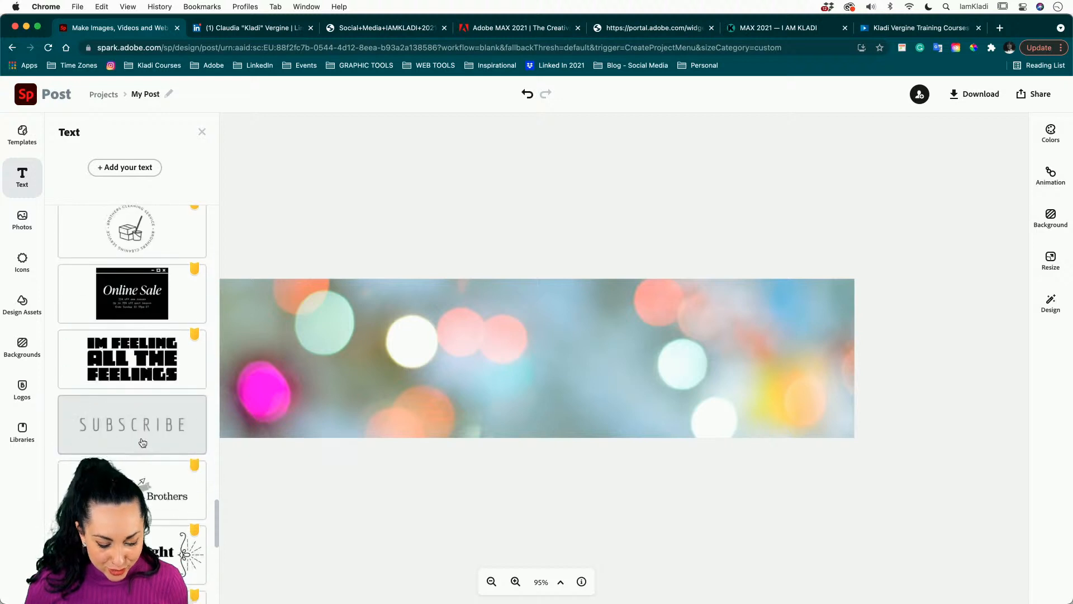
scroll(143, 443, down, 7)
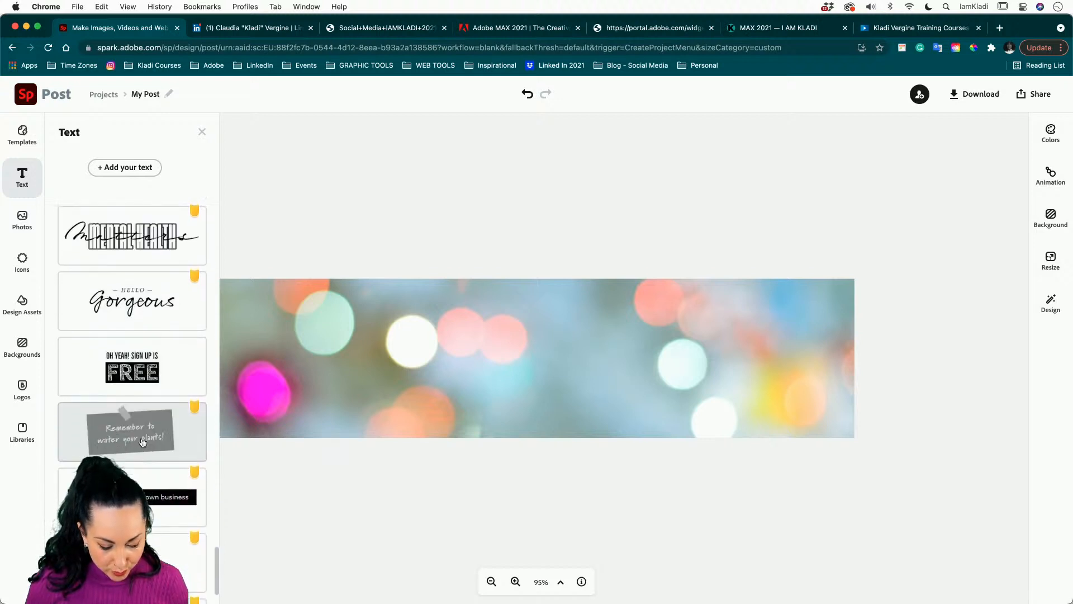
scroll(142, 442, up, 10)
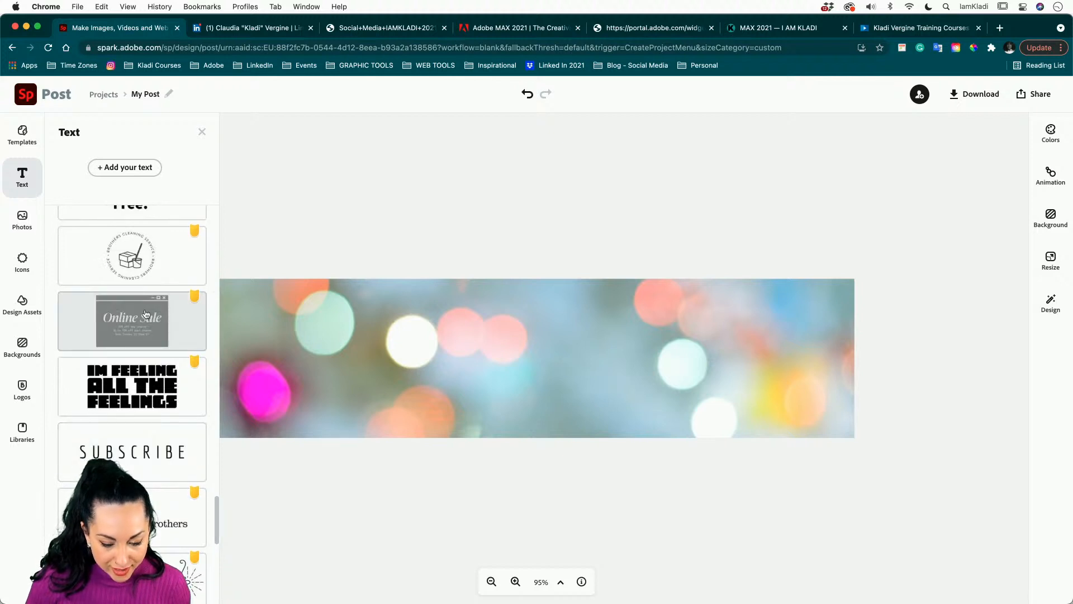
click(146, 323)
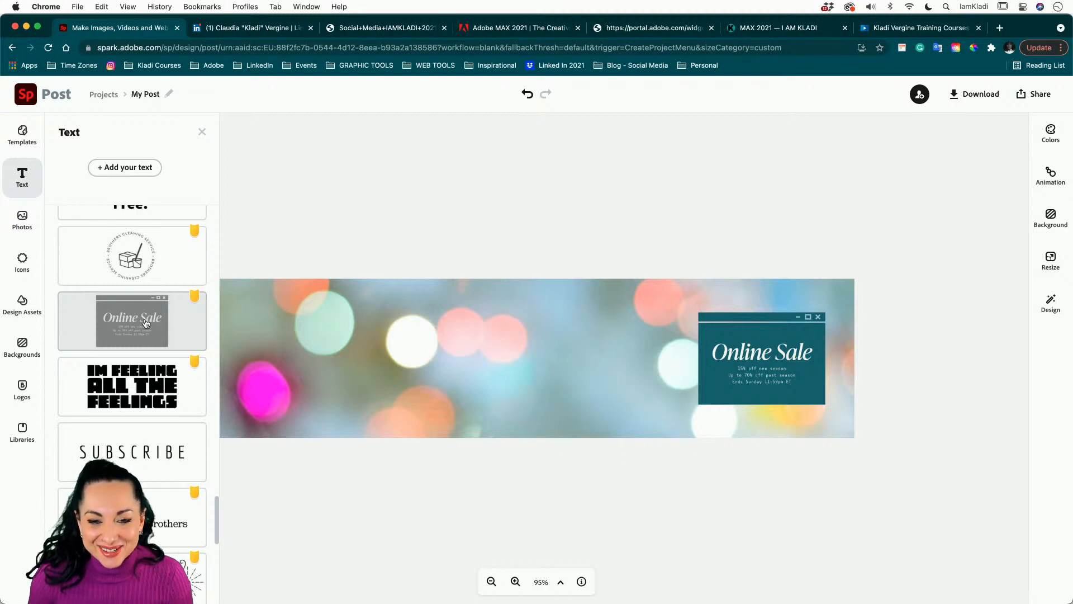
- Enlarge the Online Sale group and centre it vertically near the banner's right end
click(784, 331)
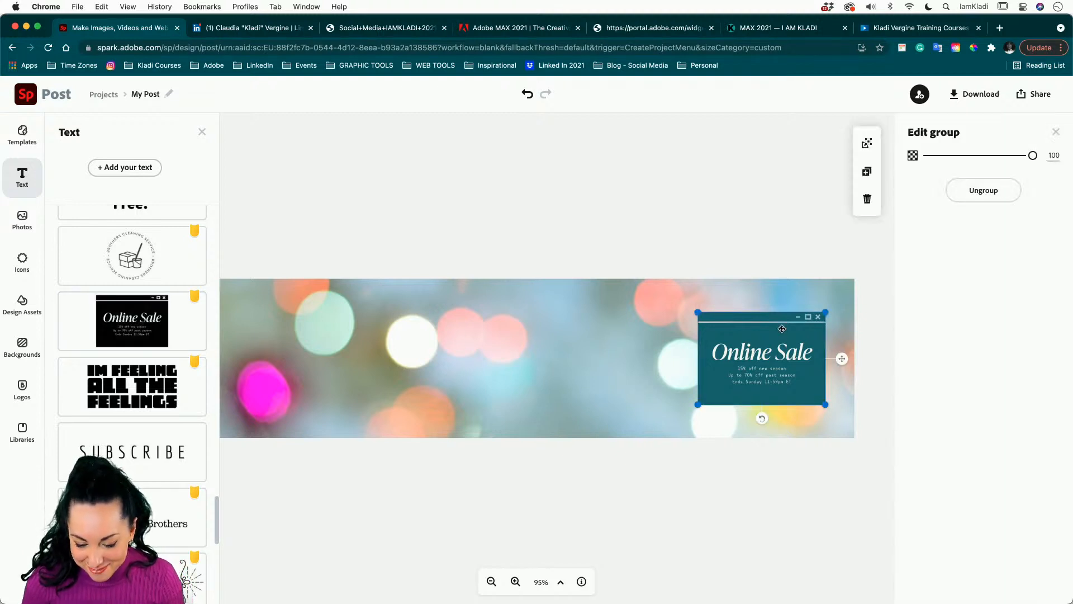
drag(700, 313, 647, 283)
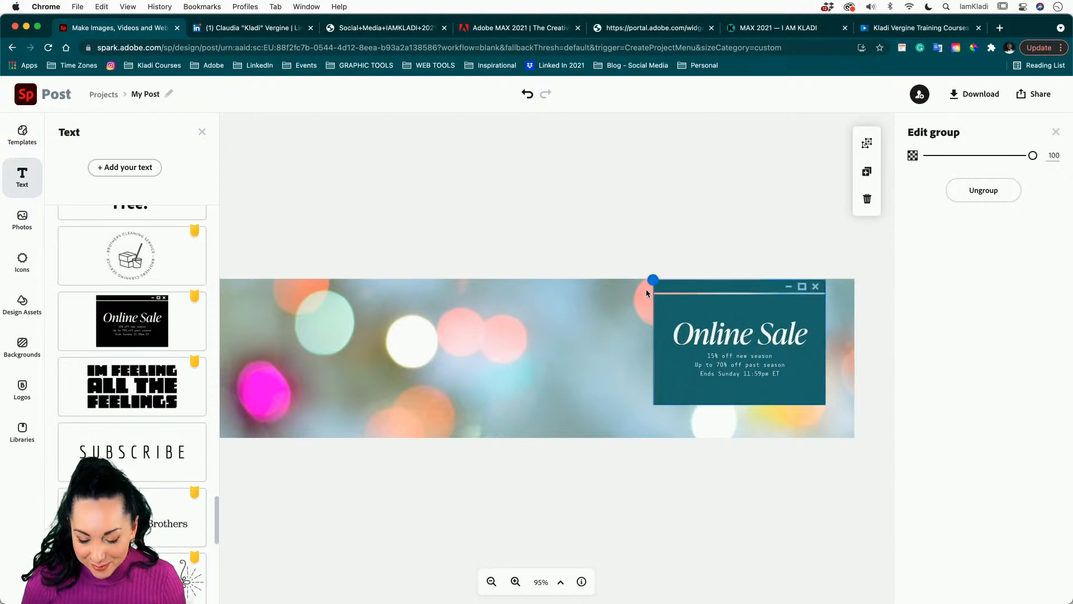
mouse_move(716, 324)
mouse_down()
mouse_move(718, 351)
mouse_move(714, 342)
mouse_up()
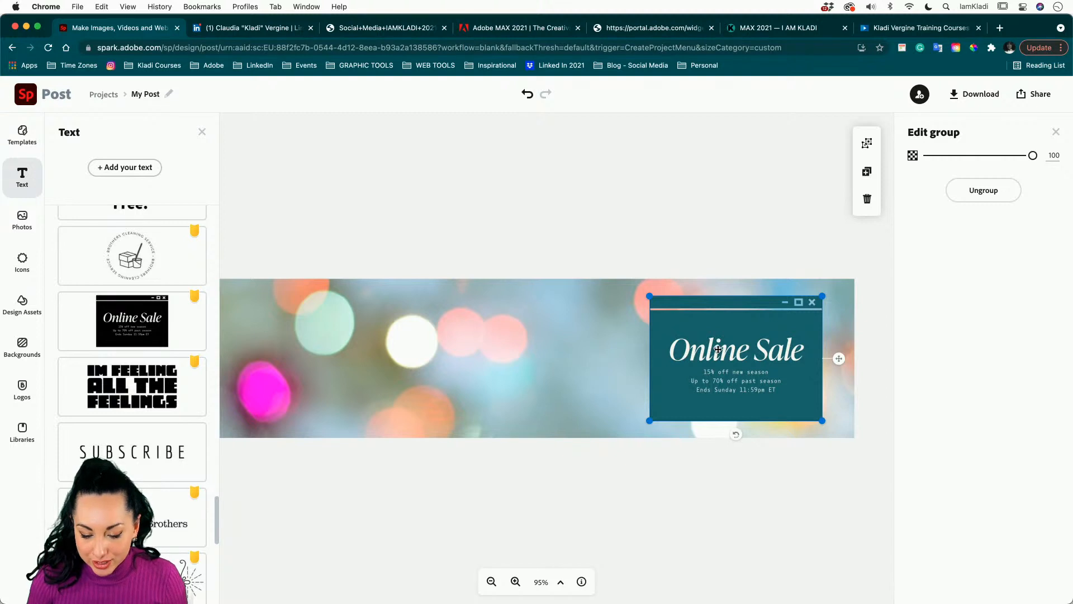
- Ungroup the Online Sale template completely, including its nested group, so the text pieces are separate
click(983, 193)
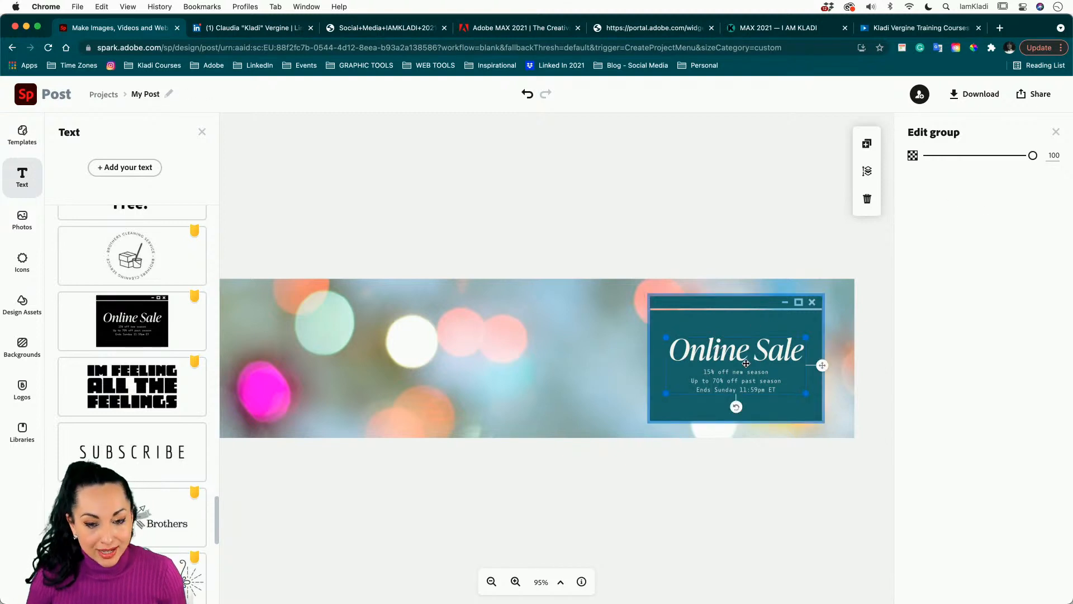
click(775, 243)
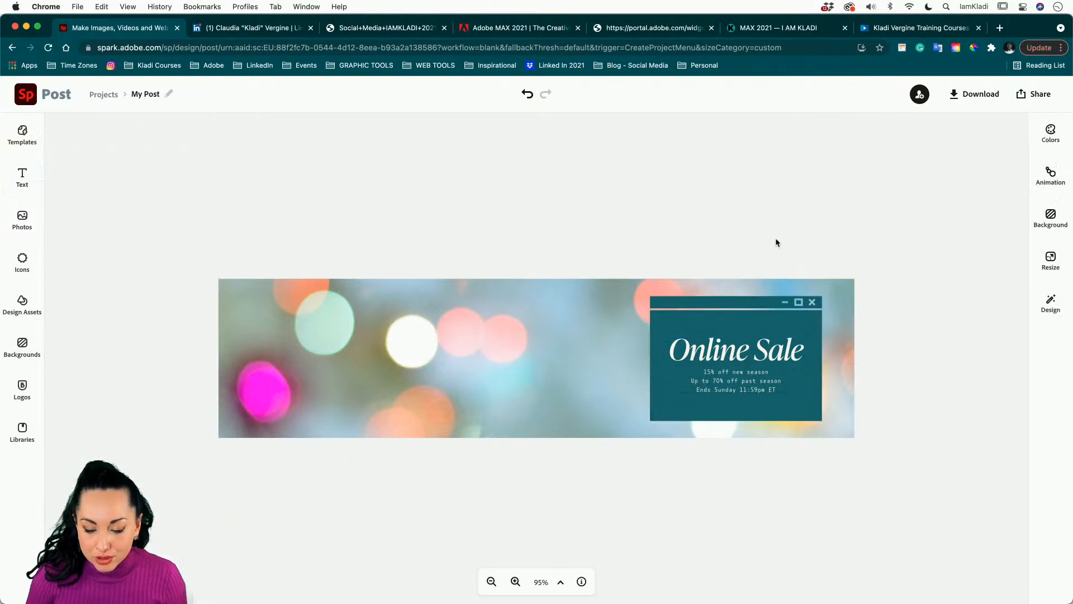
click(767, 305)
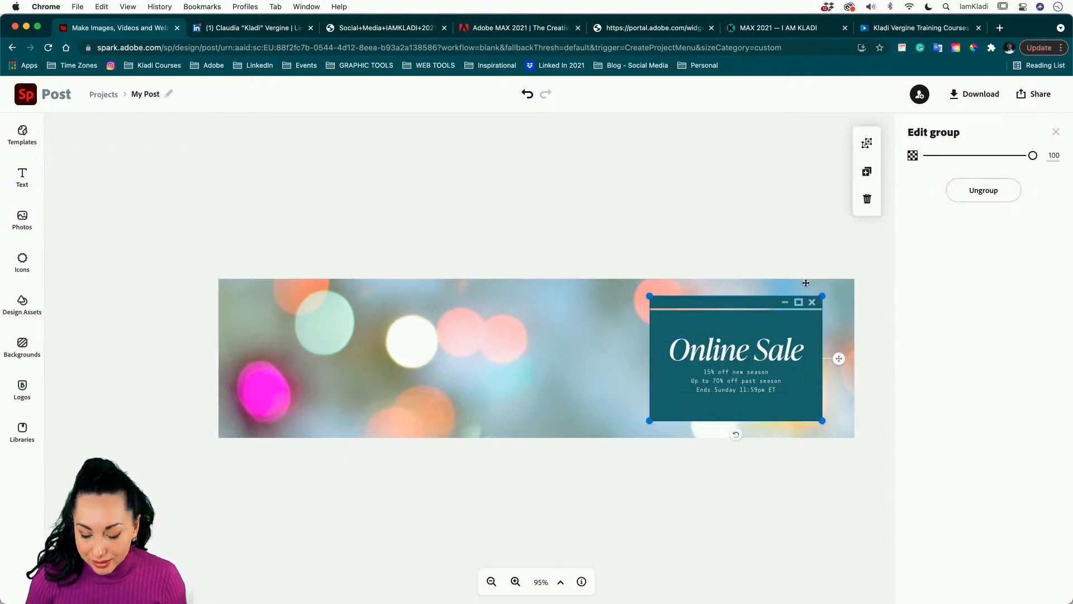
click(993, 196)
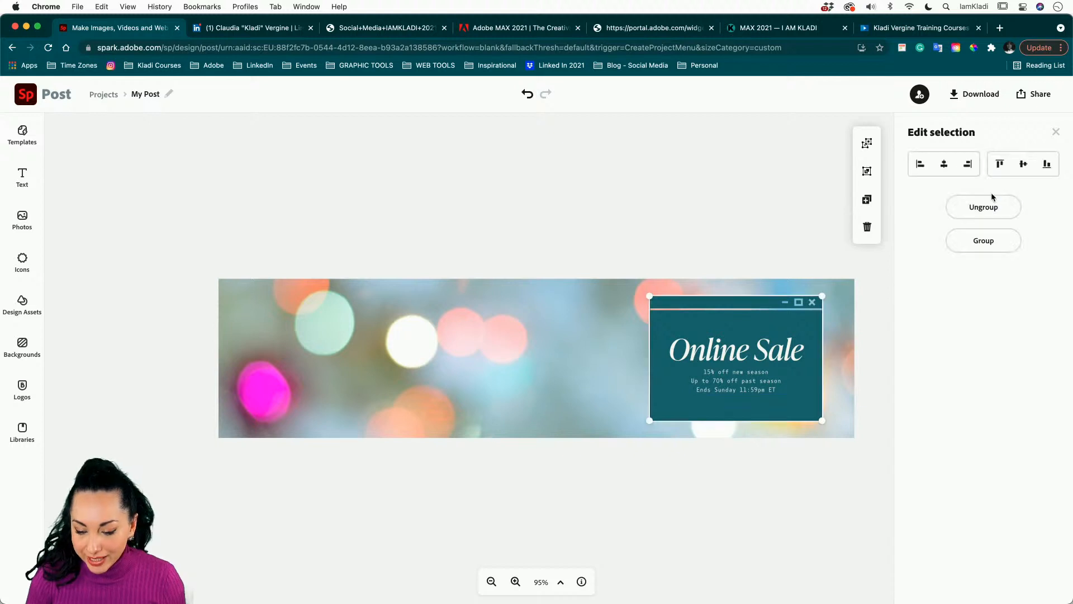
click(985, 206)
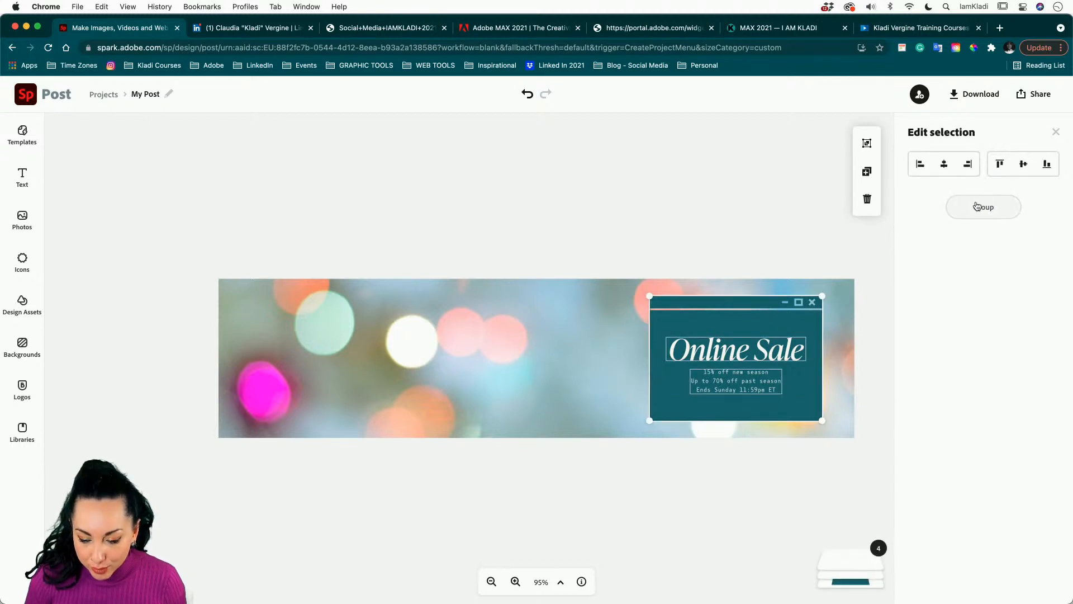
- Replace the Online Sale heading text with "Get in touch!"
scroll(733, 374, up, 10)
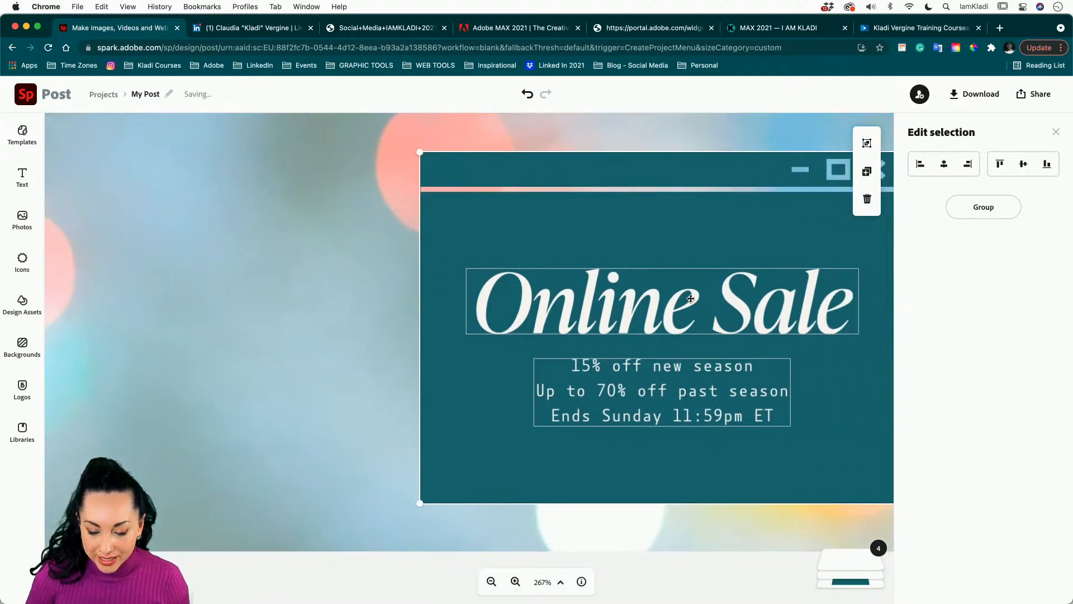
click(691, 298)
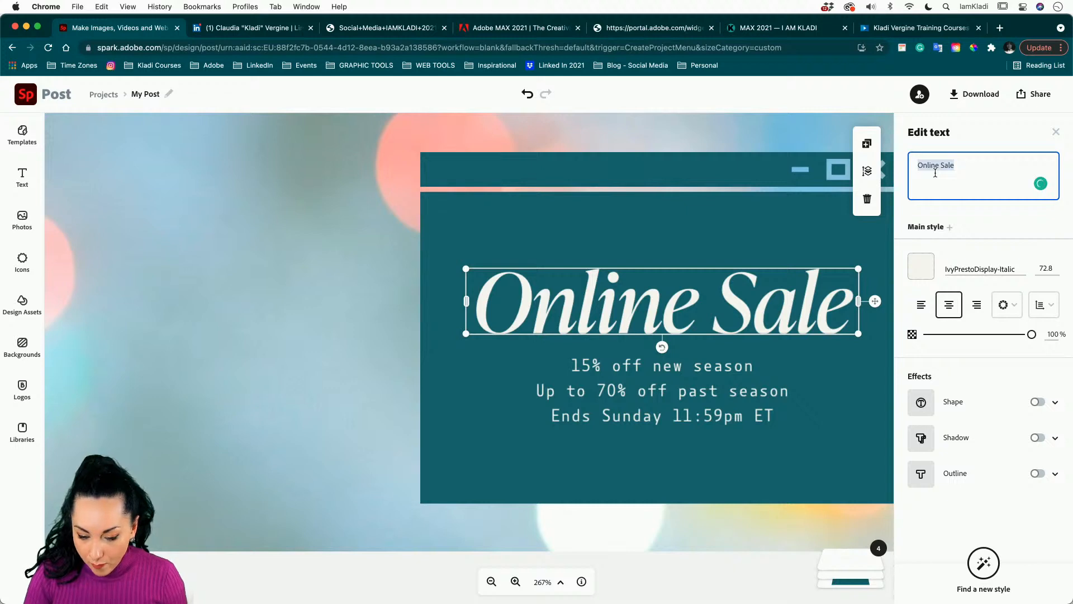
text(Get in )
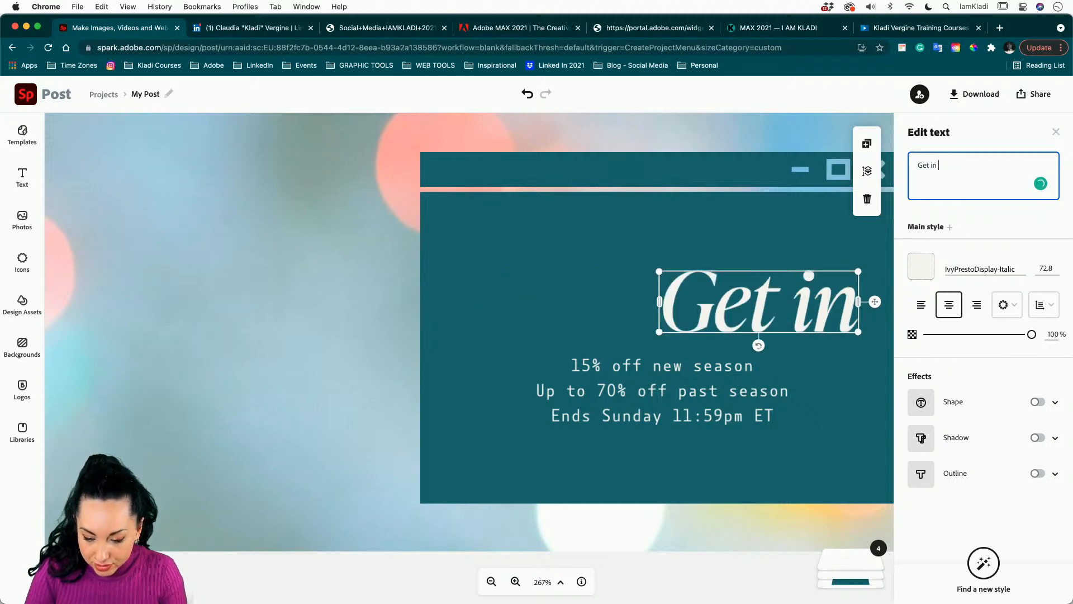
text(touch)
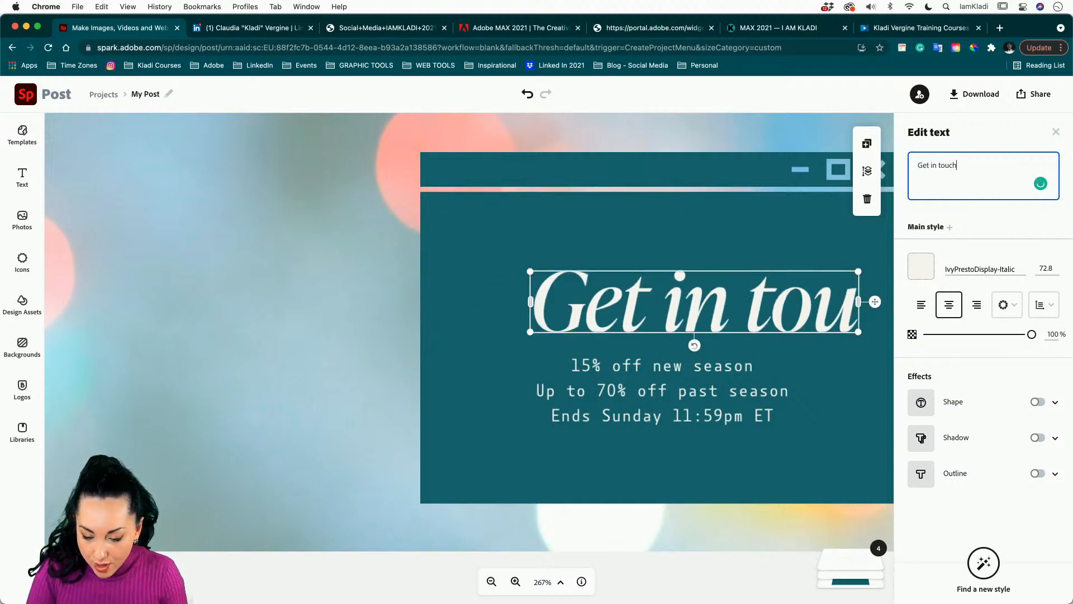
text(!)
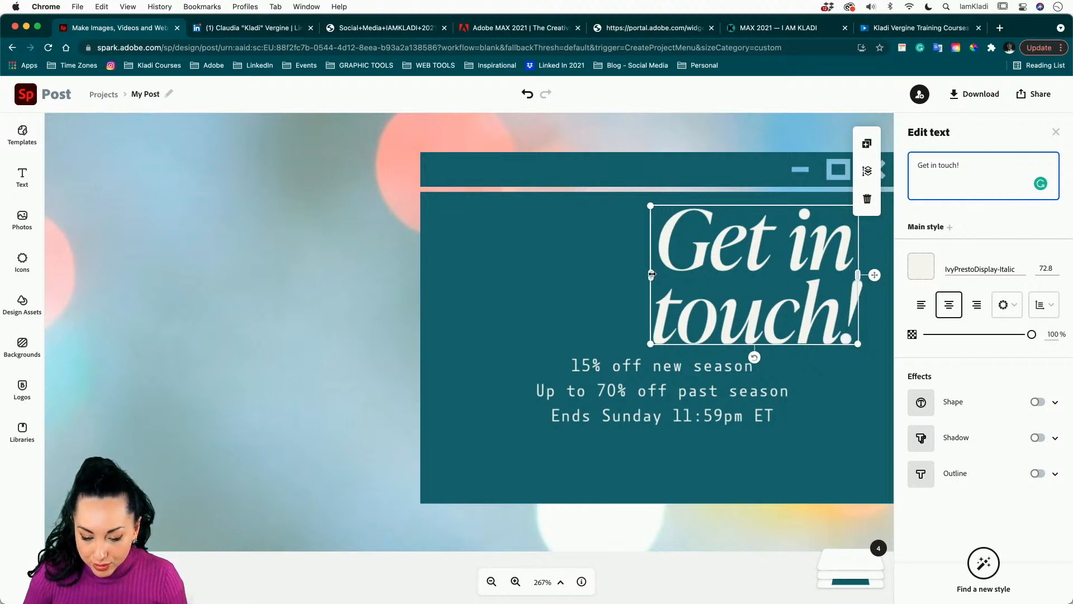
- Set the "Get in touch!" heading's font size to 48
drag(651, 274, 484, 273)
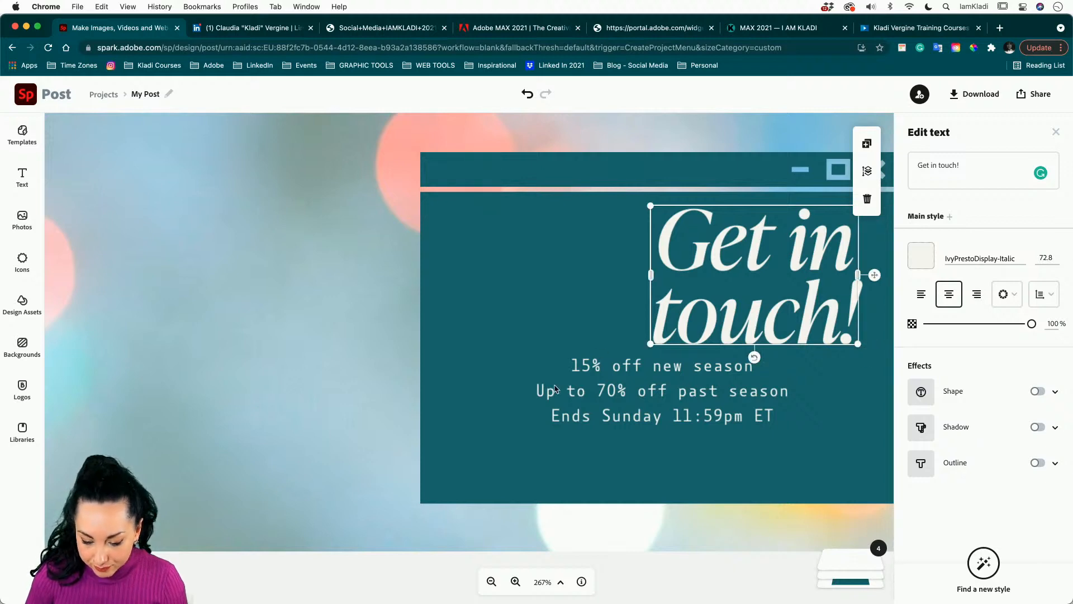
scroll(555, 390, right, 3)
drag(765, 267, 886, 261)
scroll(878, 264, right, 3)
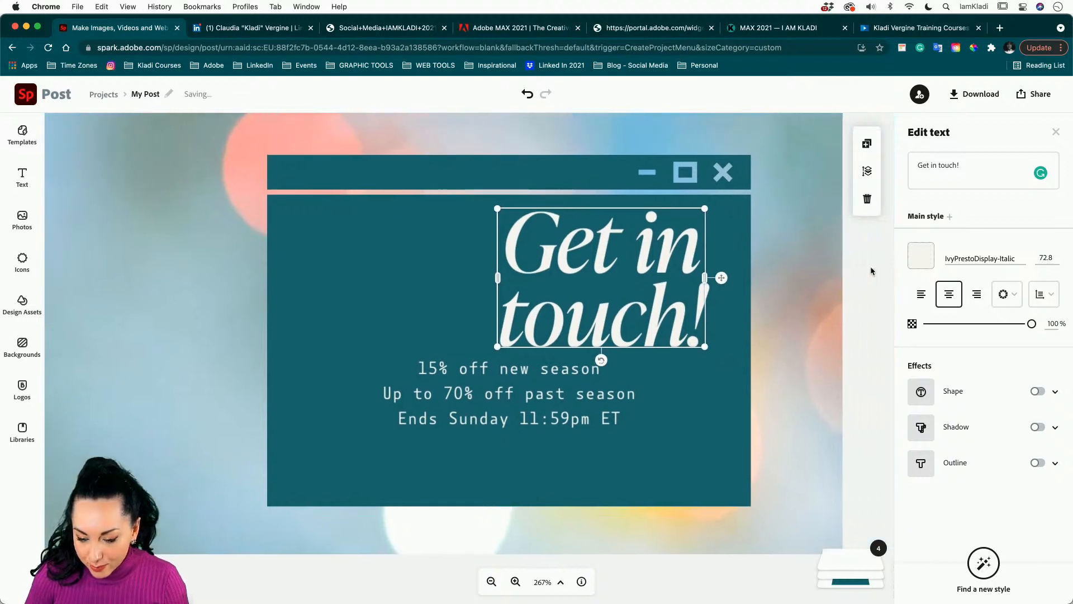
click(1045, 256)
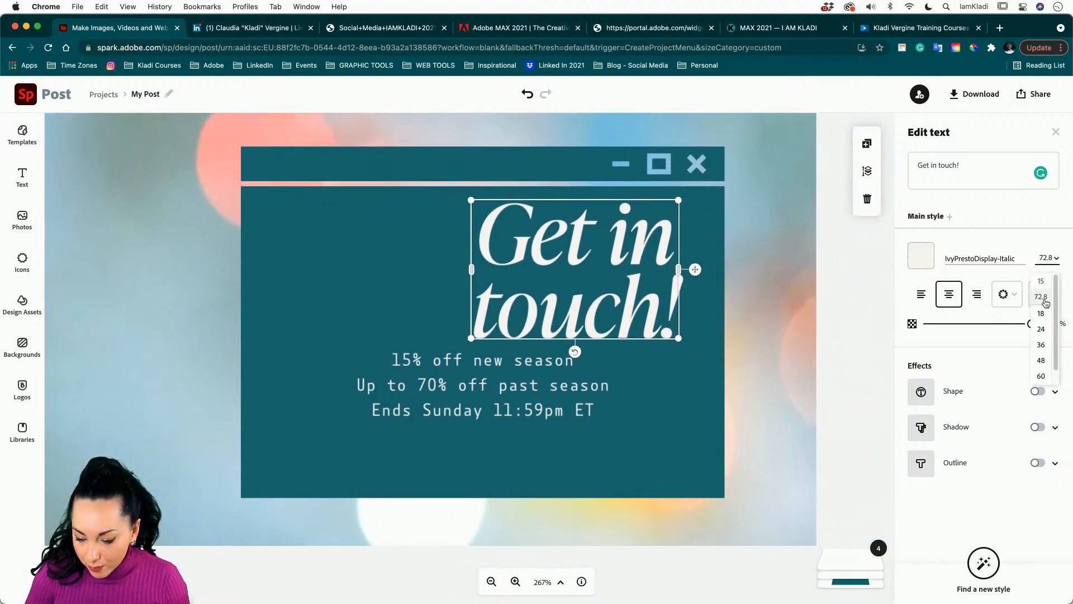
click(1040, 359)
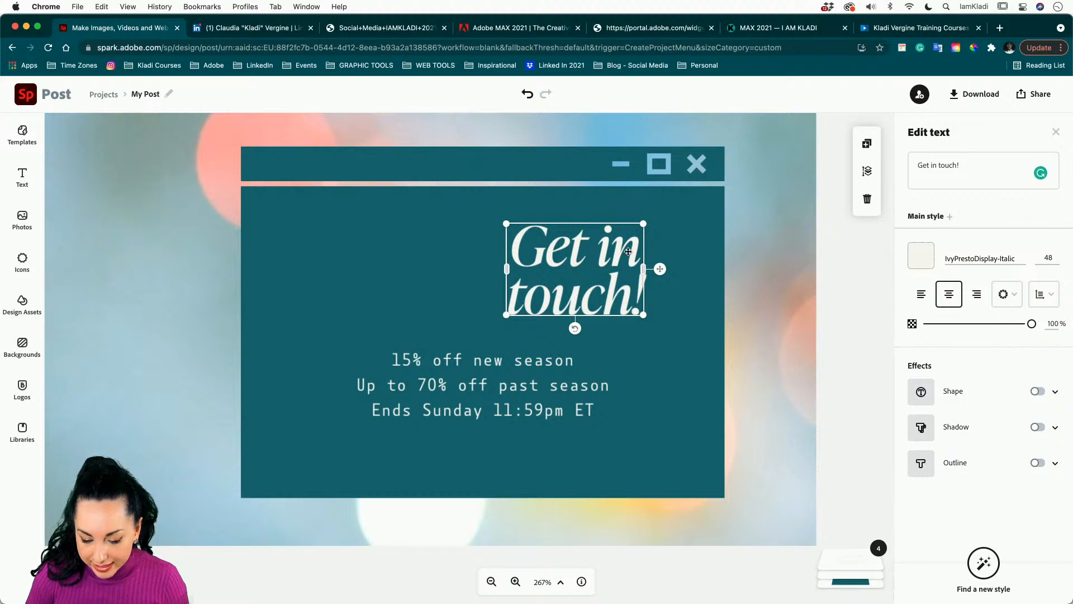
- Widen the heading's text box to fit one line, then scale it to size 63 and position it above the sale details
drag(644, 268, 589, 278)
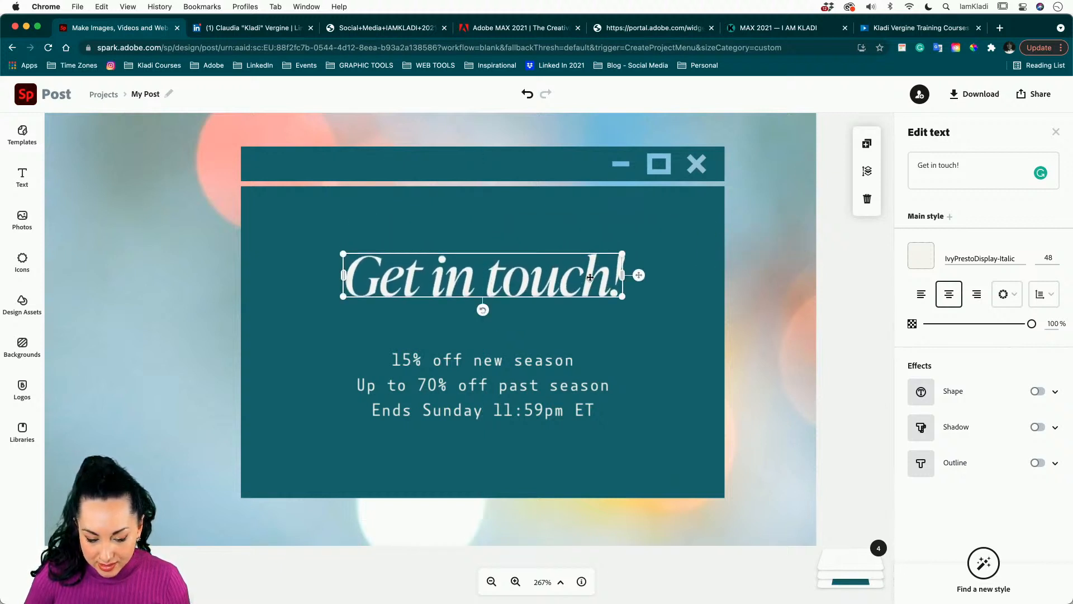
drag(343, 246, 255, 210)
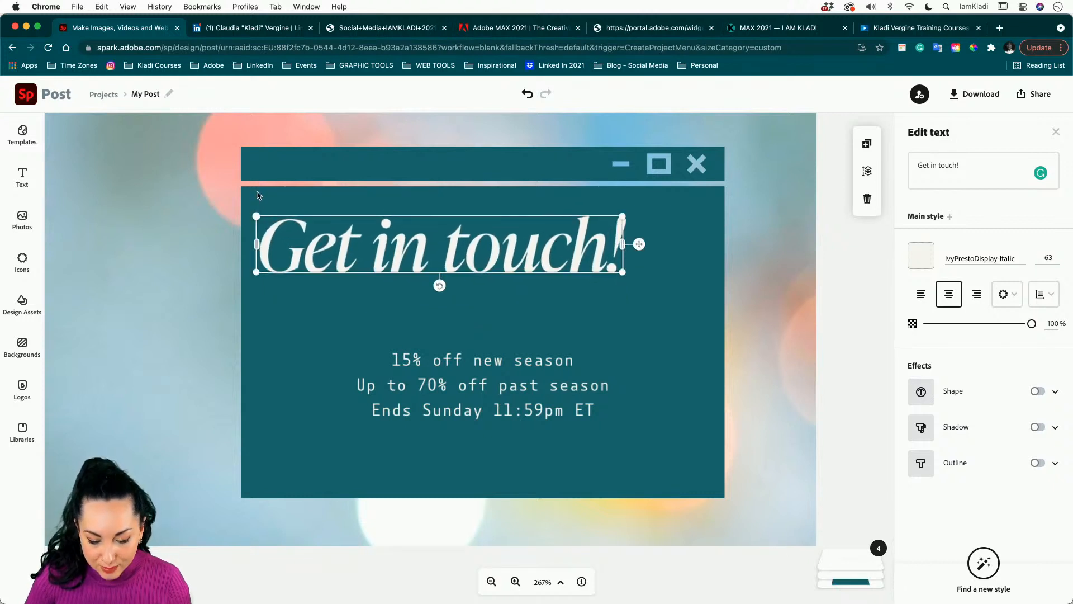
drag(353, 229, 405, 262)
- Replace the sale details text with the social media handle, enlarged to size 33 and placed in the lower part of the card
click(476, 414)
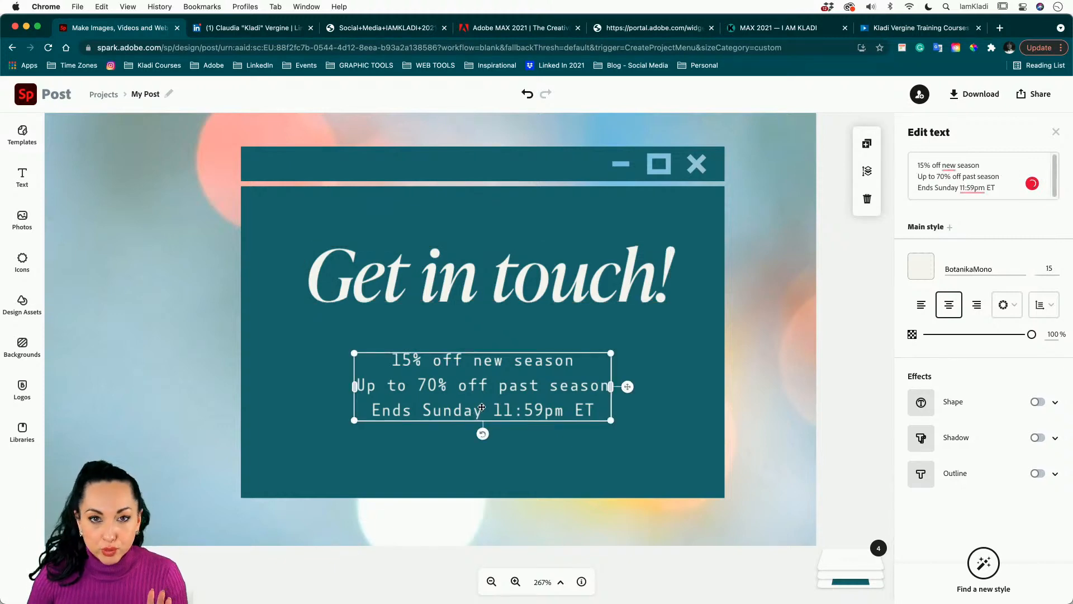
triple_click(971, 185)
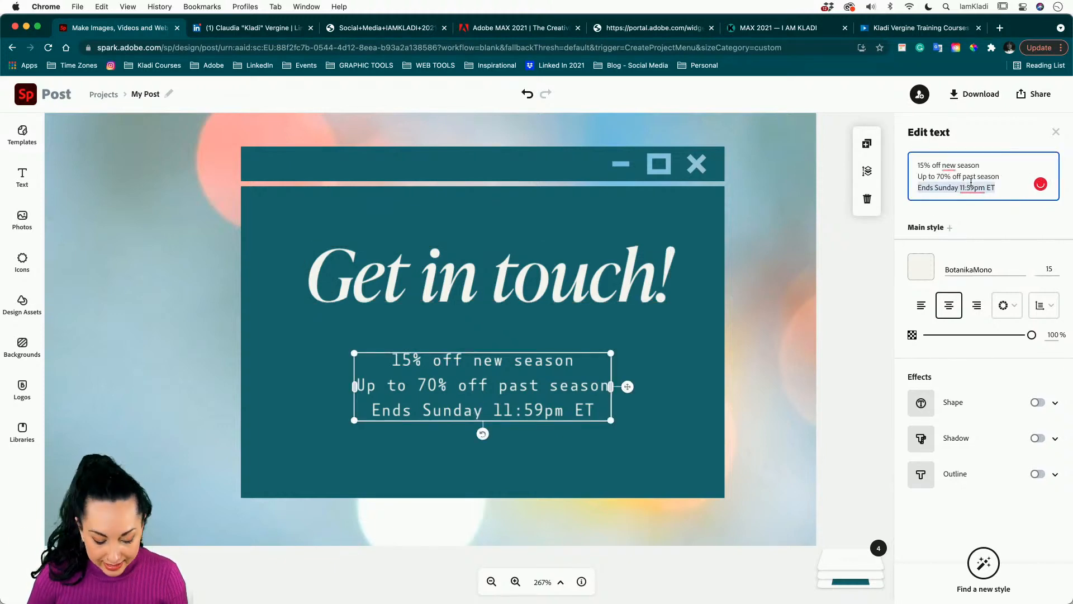
key(super+a)
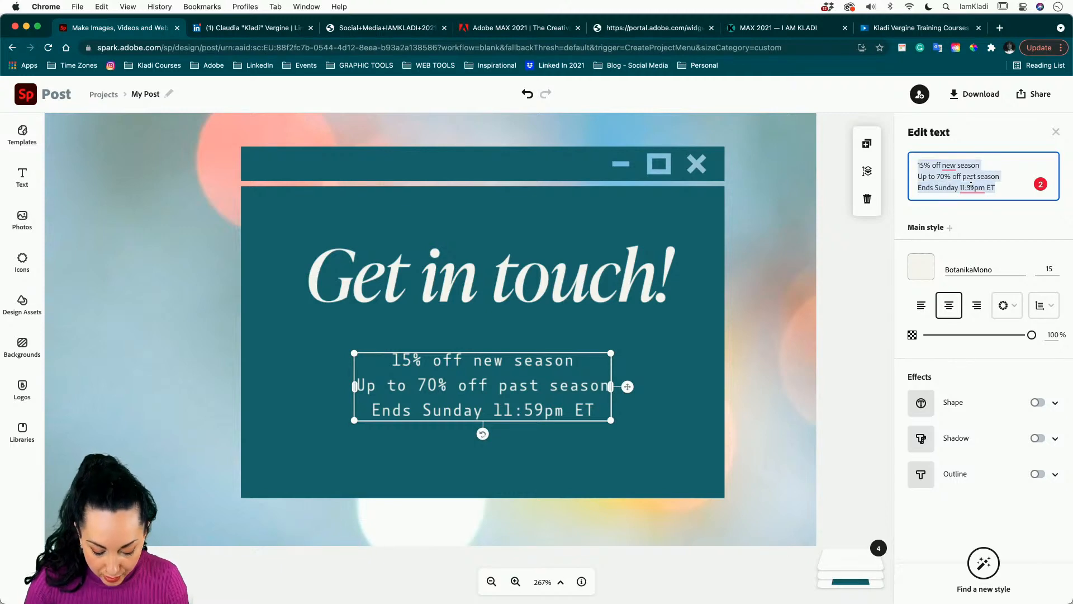
text(@iam)
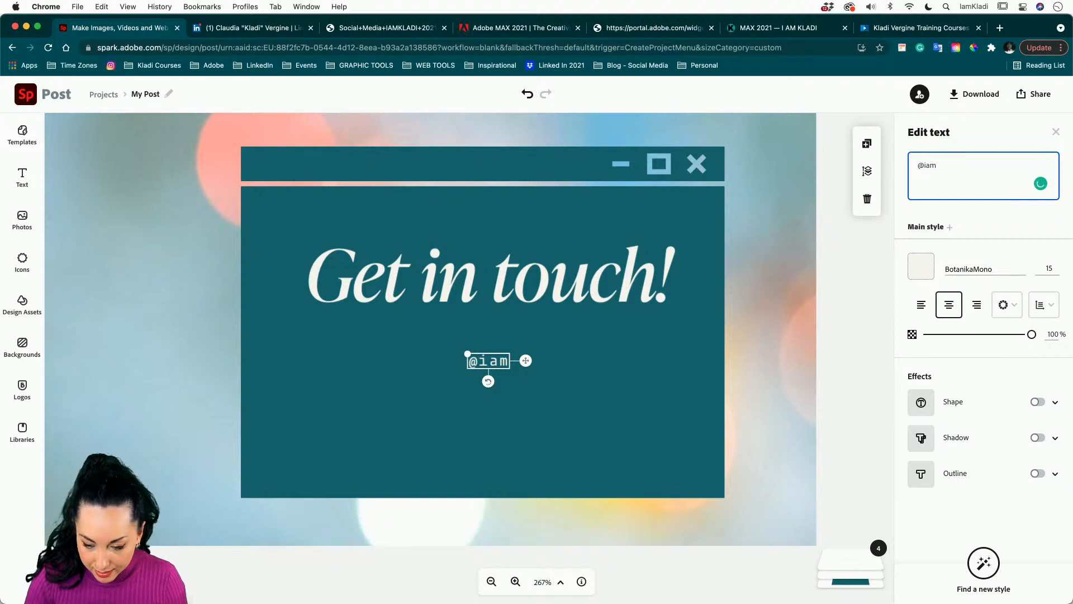
text(kladi)
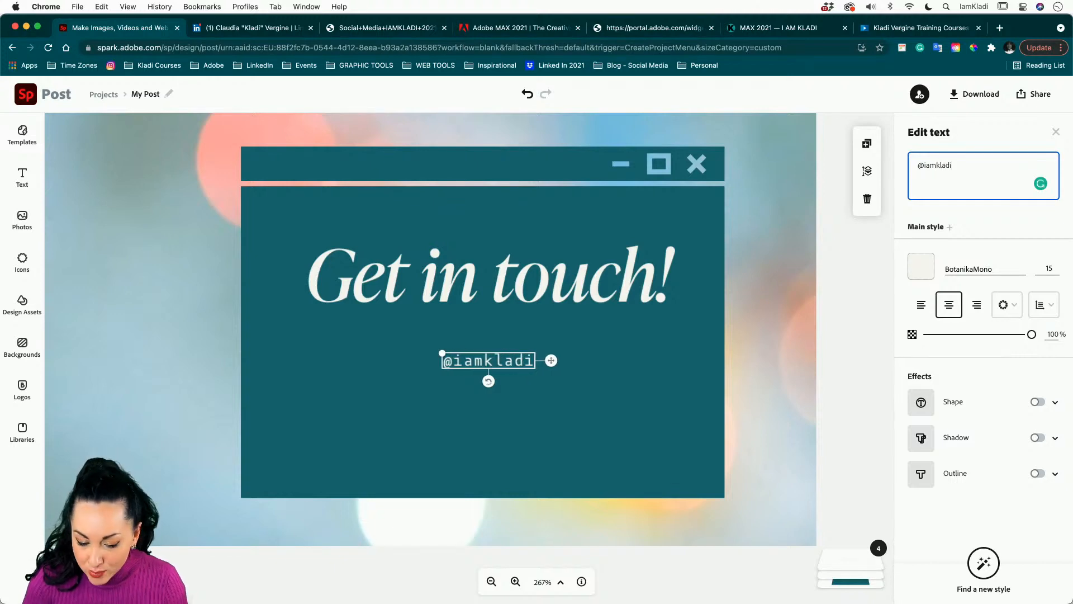
drag(442, 353, 333, 316)
drag(450, 330, 433, 429)
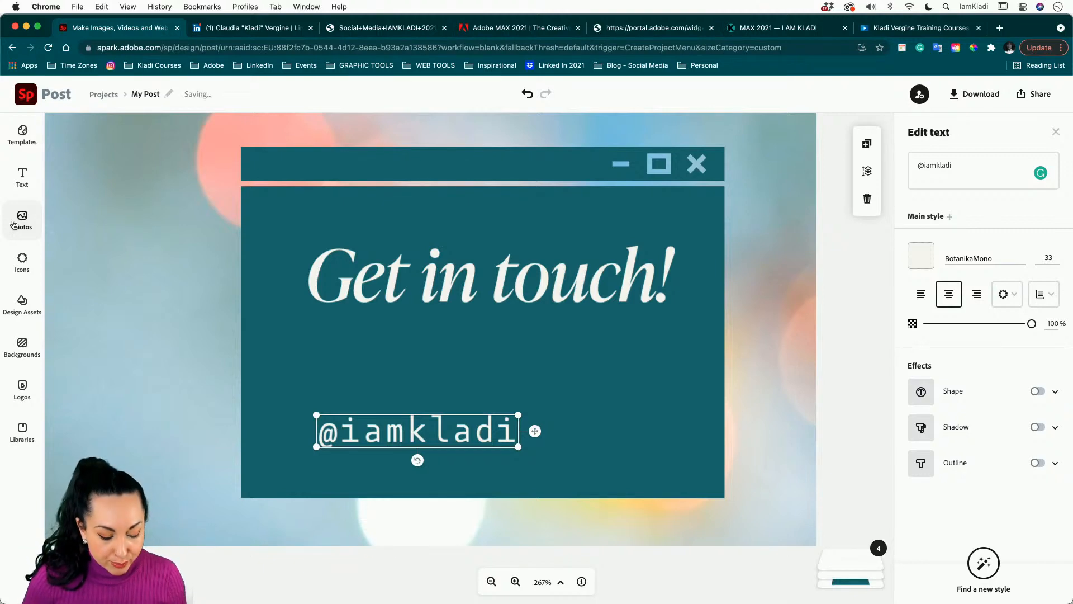
- Search the icon library for "instagram" and add the rounded-square Instagram camera icon to the banner
click(23, 268)
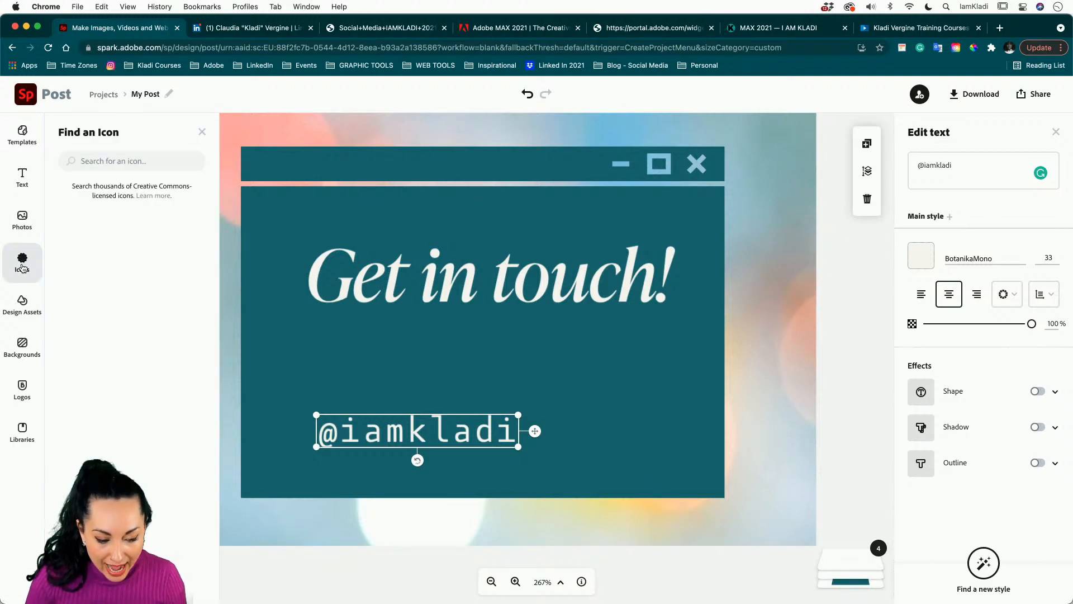
double_click(105, 162)
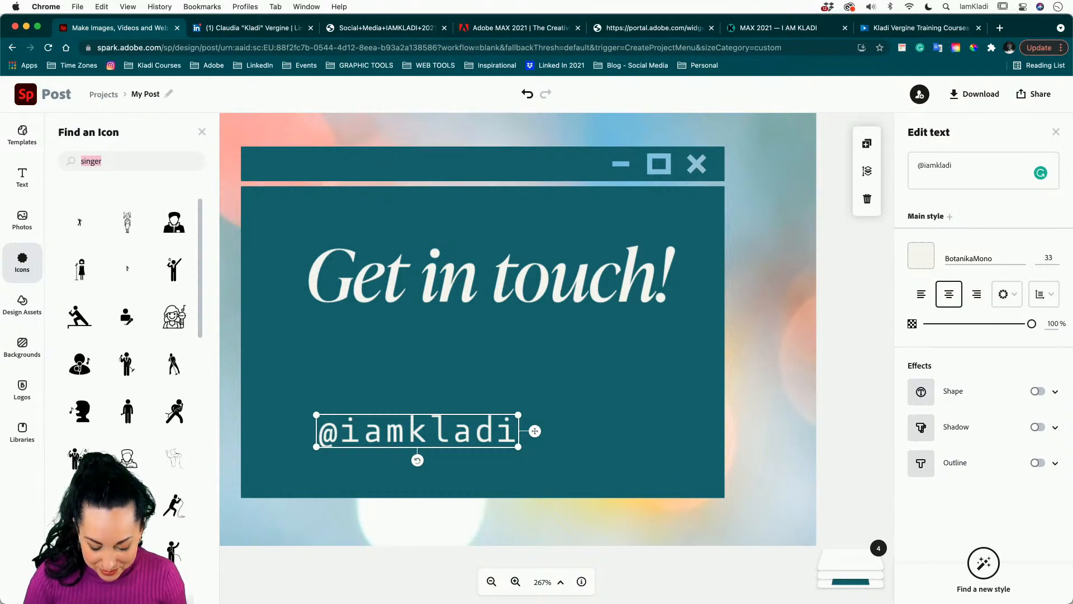
text(in)
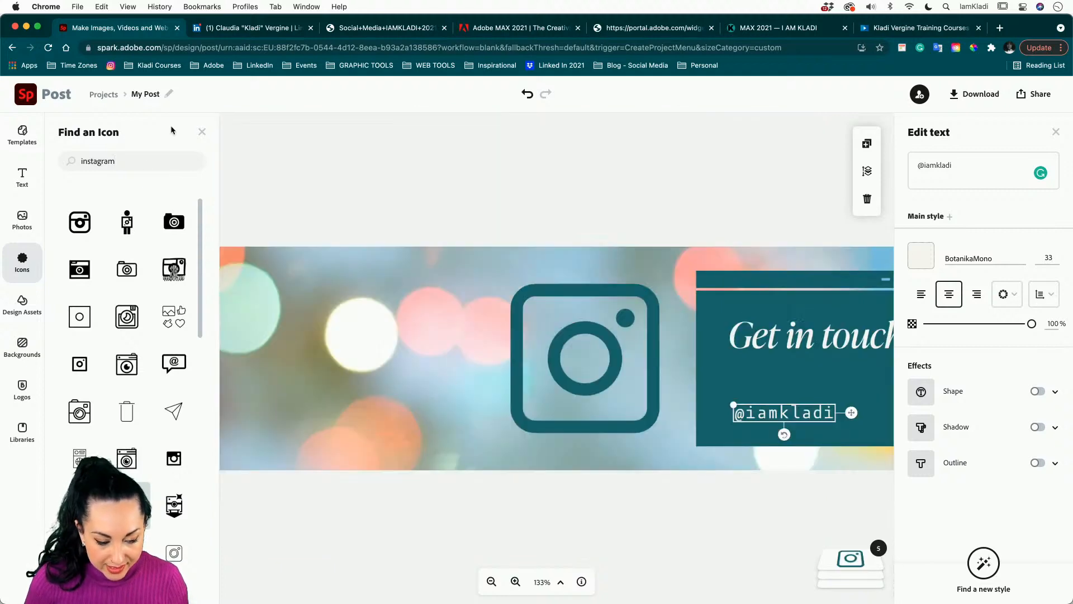
- Search the icon library for "twitter", add the outlined Twitter bird icon and place it beside the Instagram icon
double_click(137, 159)
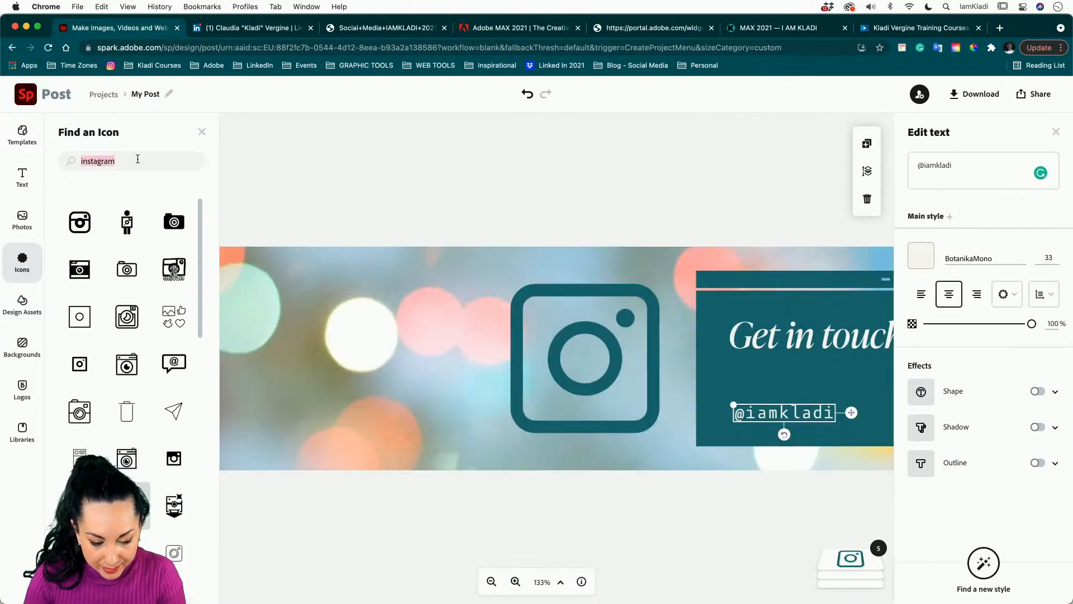
text(twitter)
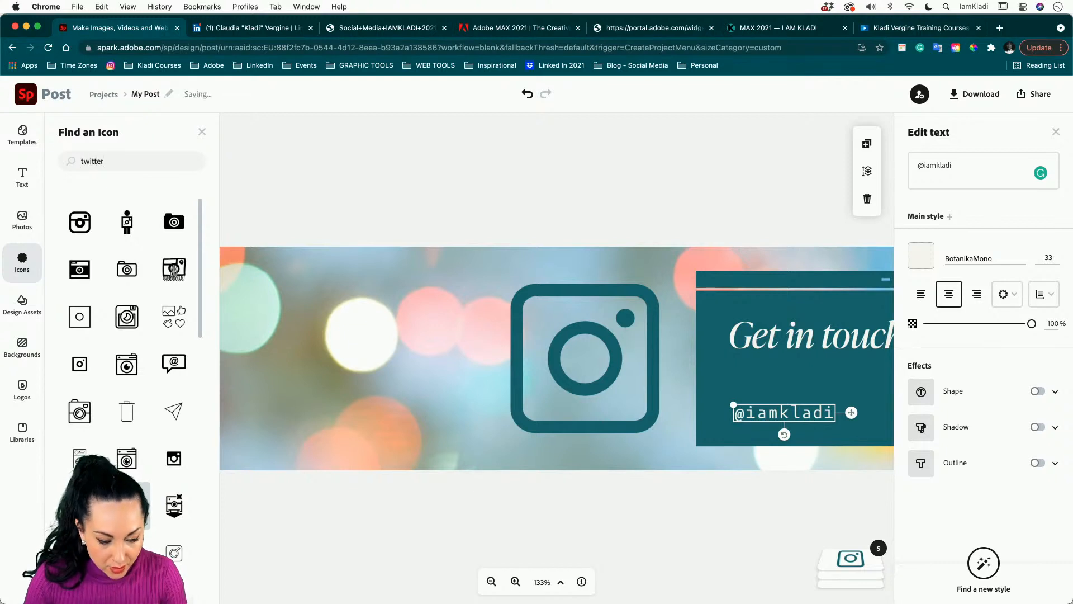
key(Return)
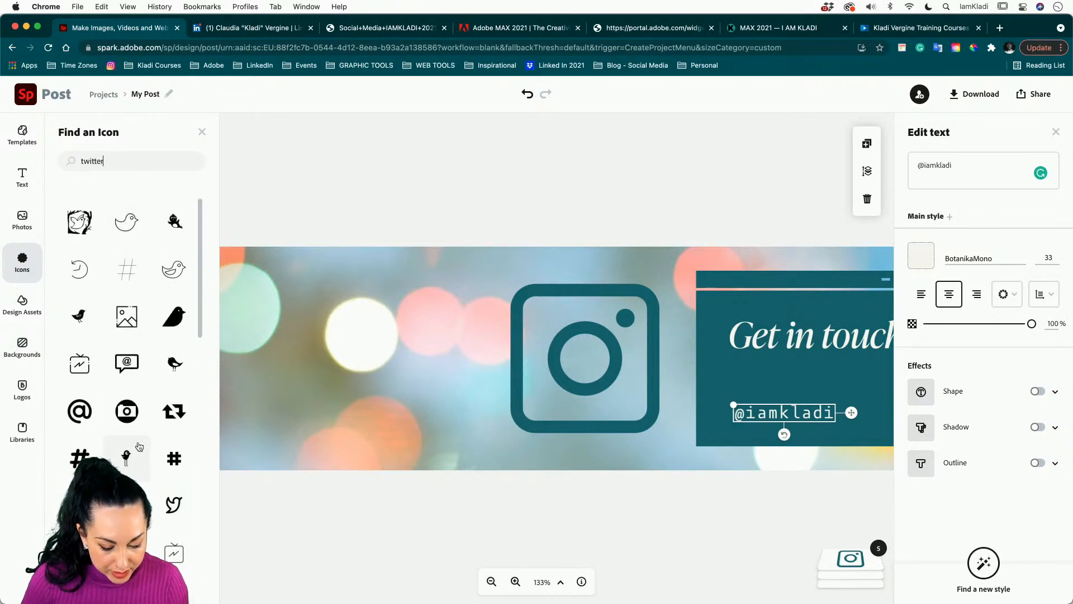
scroll(139, 446, down, 3)
click(172, 424)
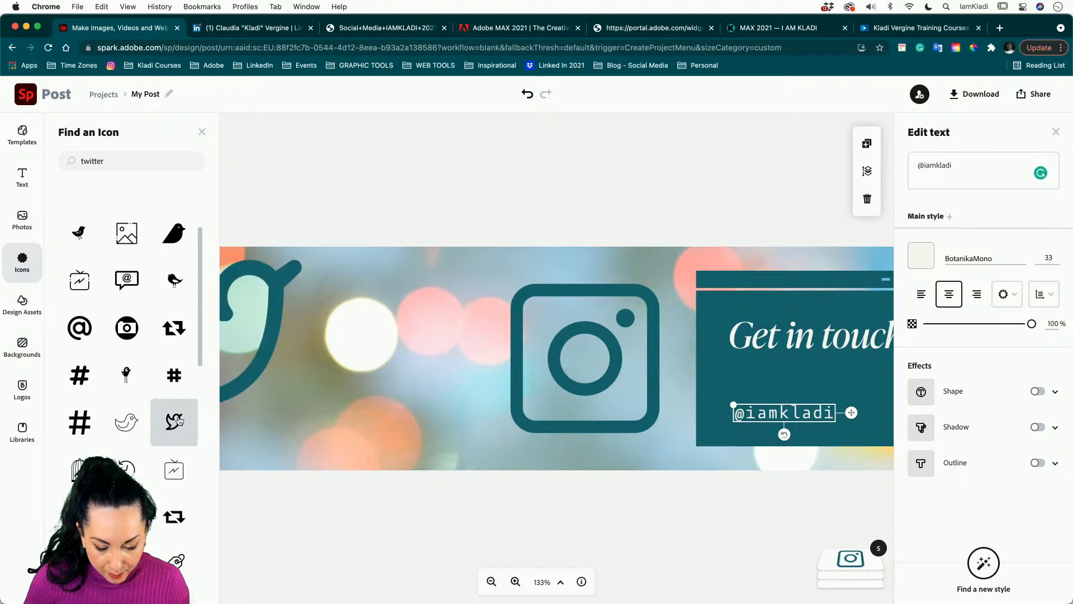
drag(284, 280, 484, 310)
shift+click(565, 291)
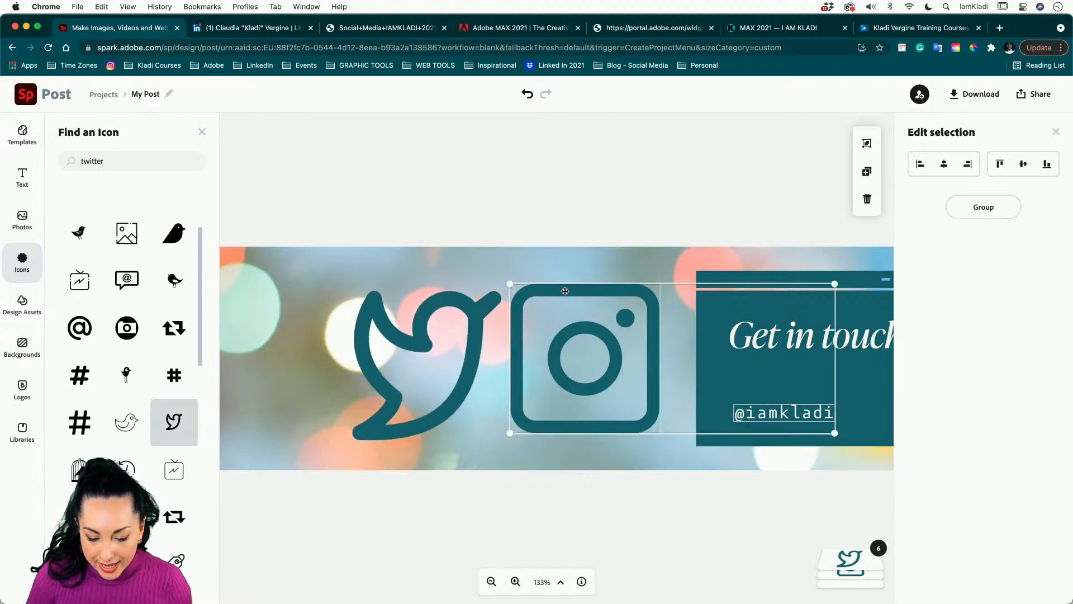
click(519, 223)
click(525, 287)
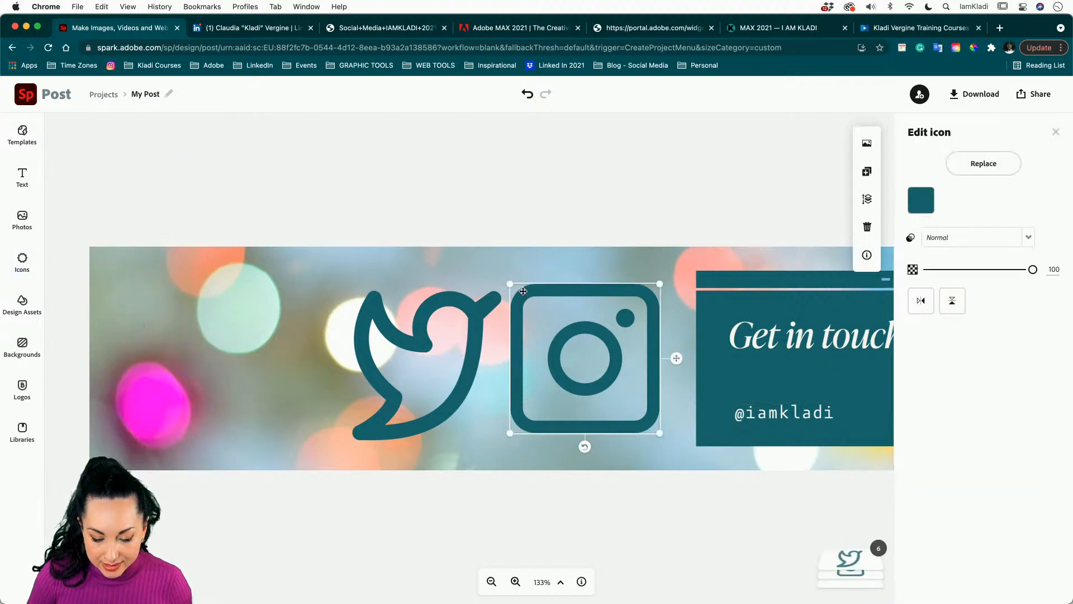
shift+click(479, 302)
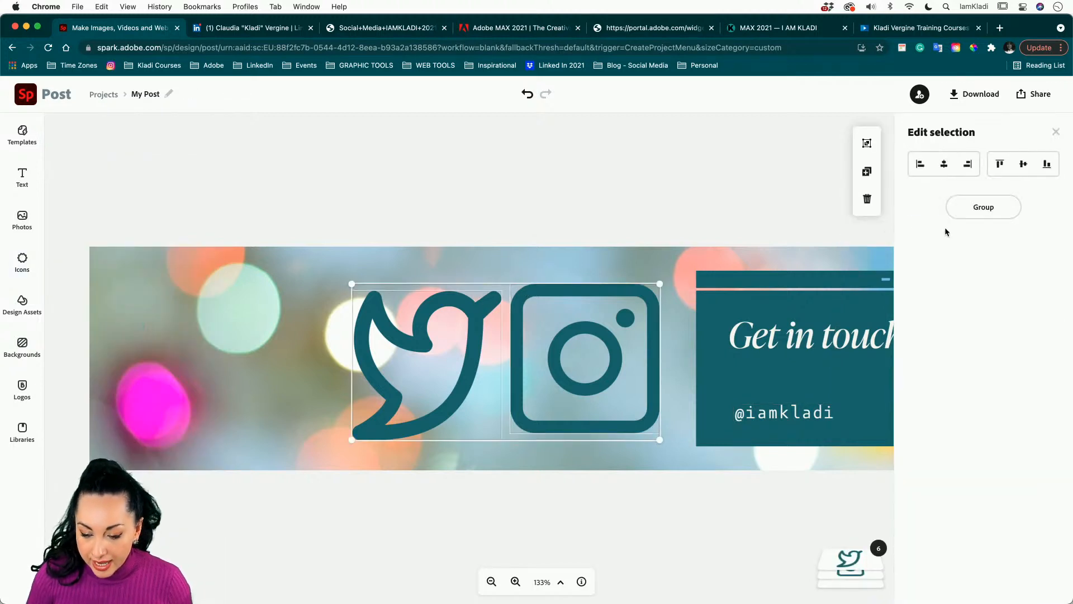
click(650, 239)
- Recolour the Instagram icon off-white, lightening the cream colour from the current palette
click(642, 292)
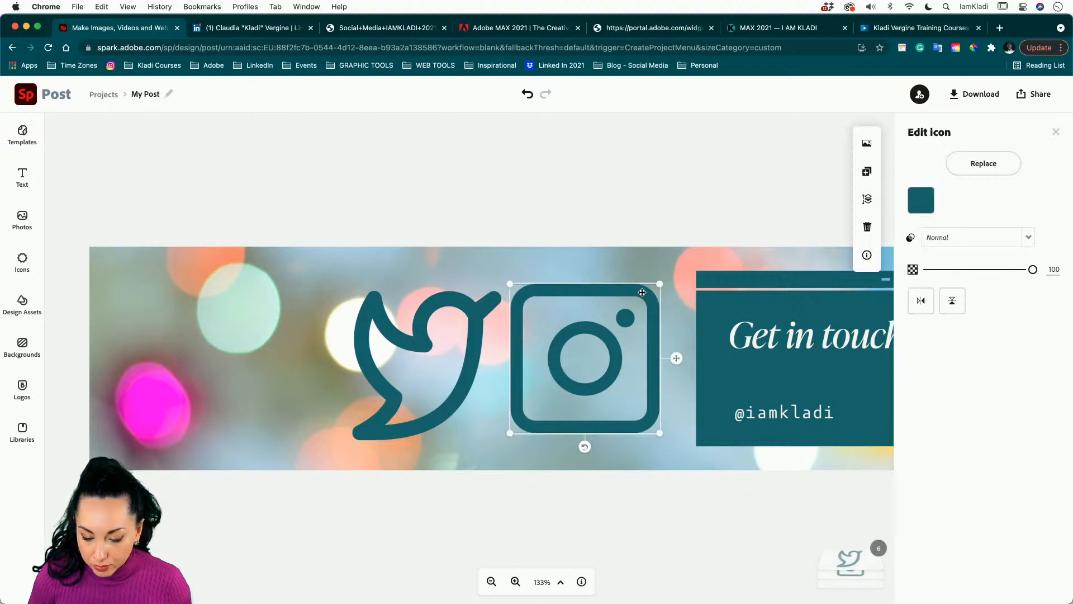
click(922, 199)
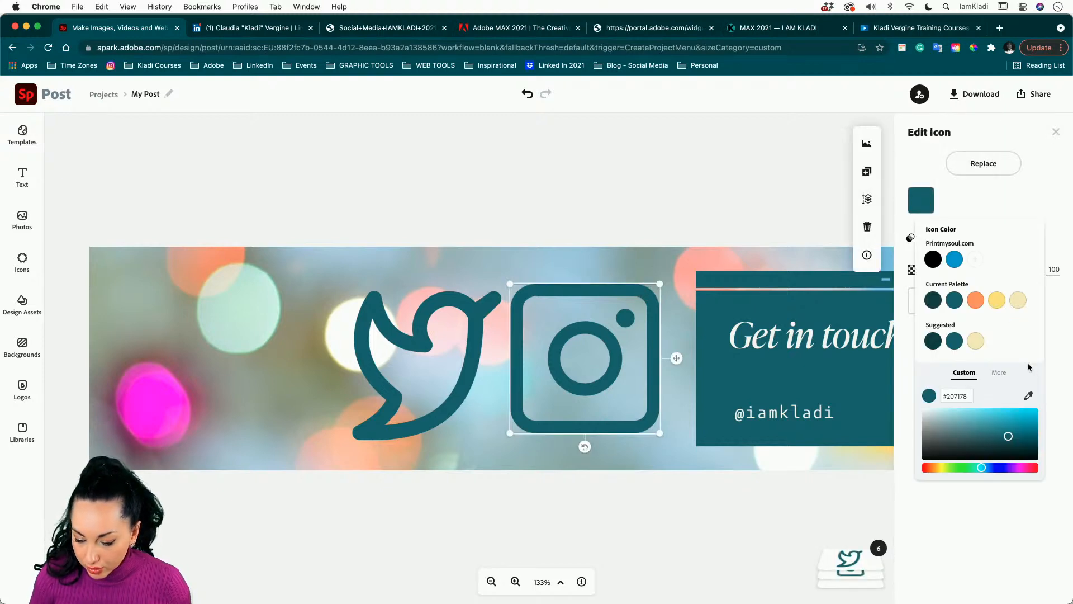
click(1029, 397)
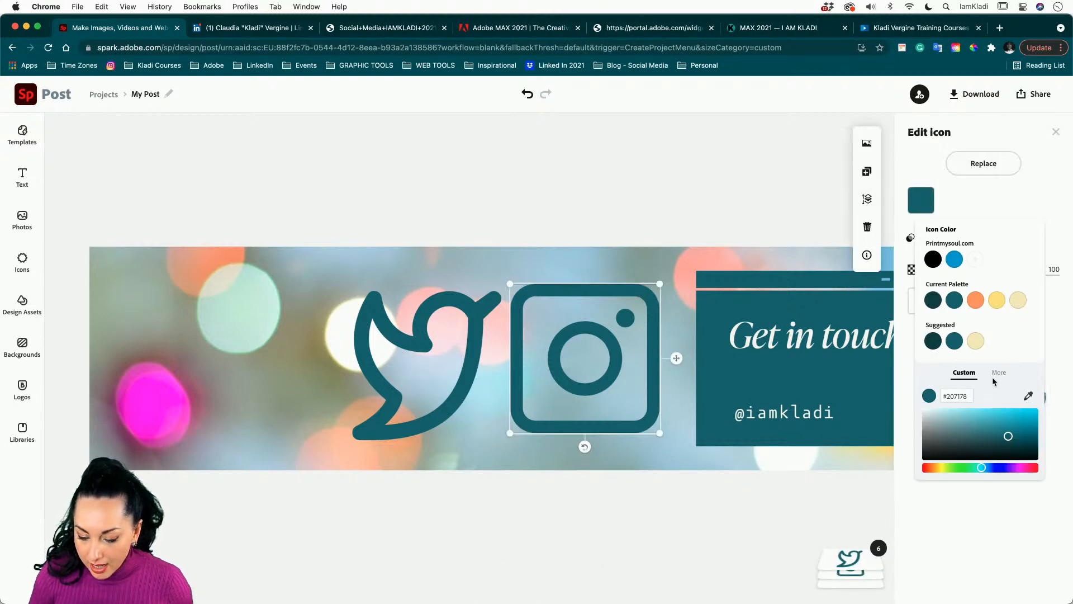
click(868, 343)
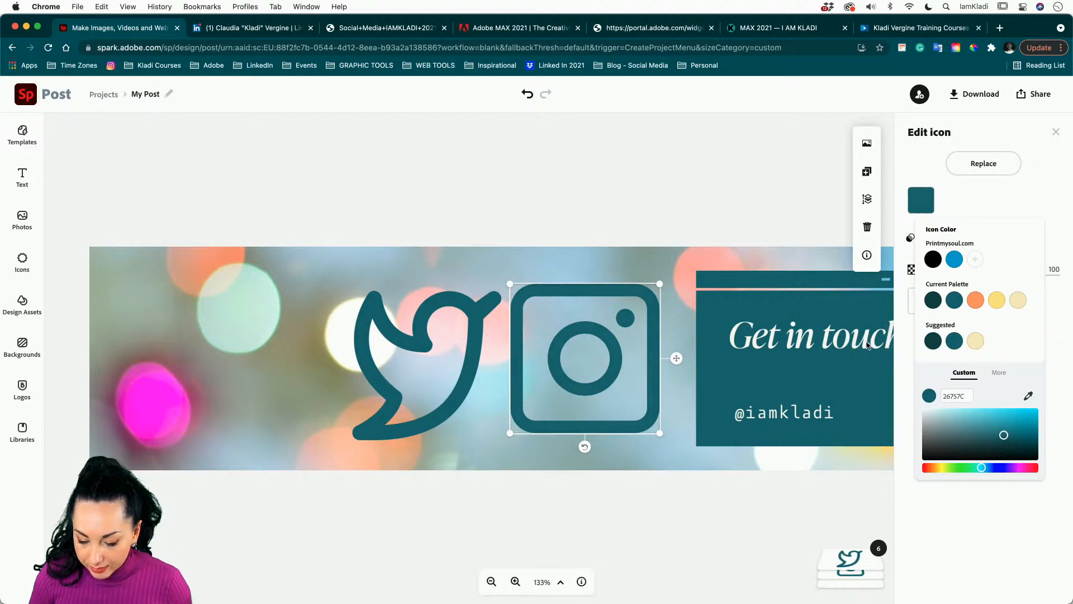
click(1029, 396)
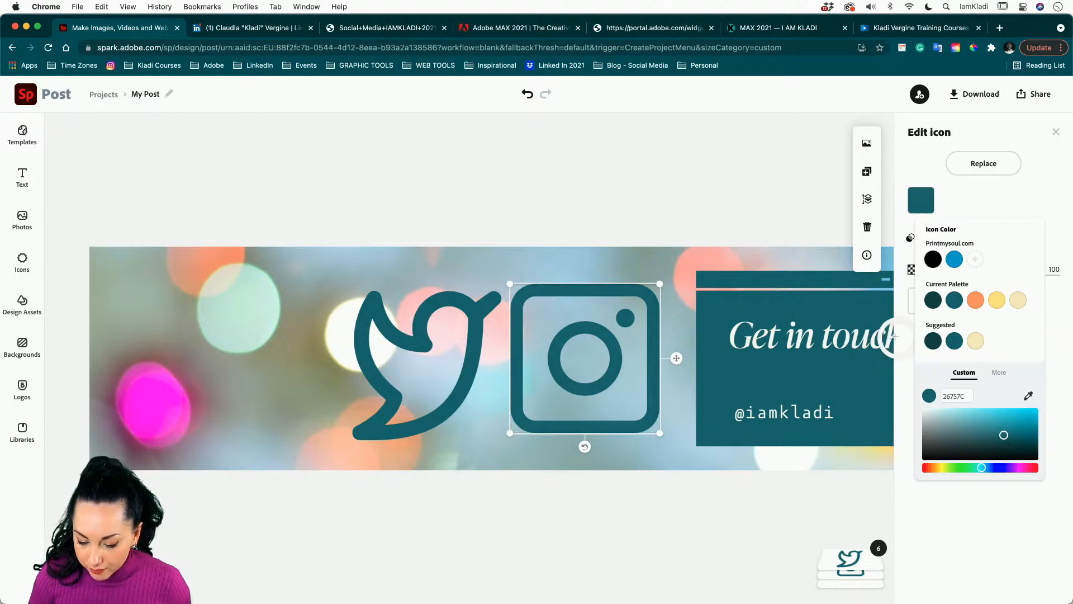
click(867, 345)
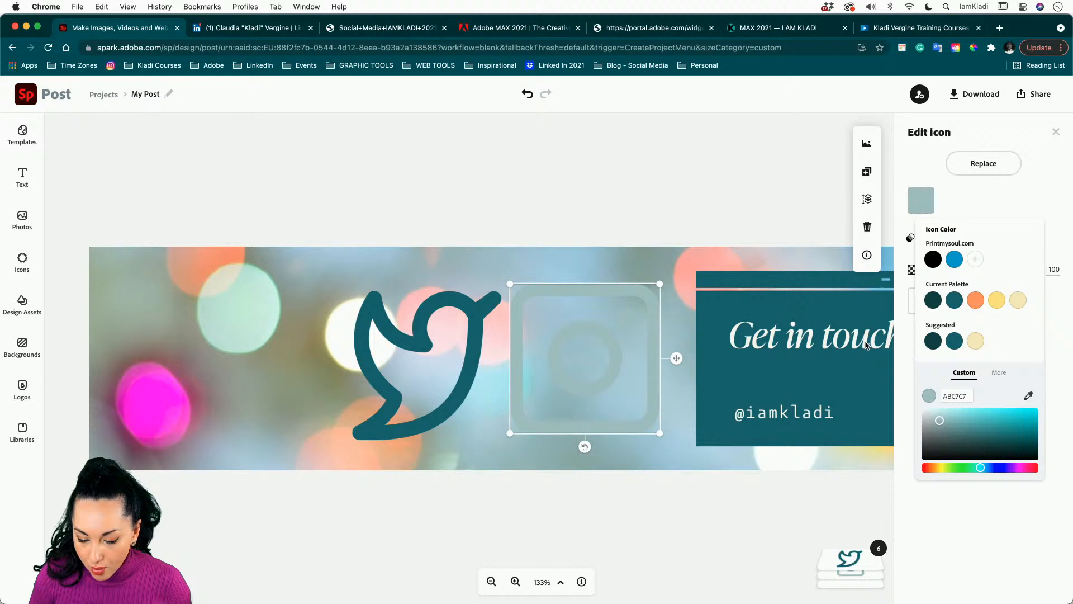
click(932, 260)
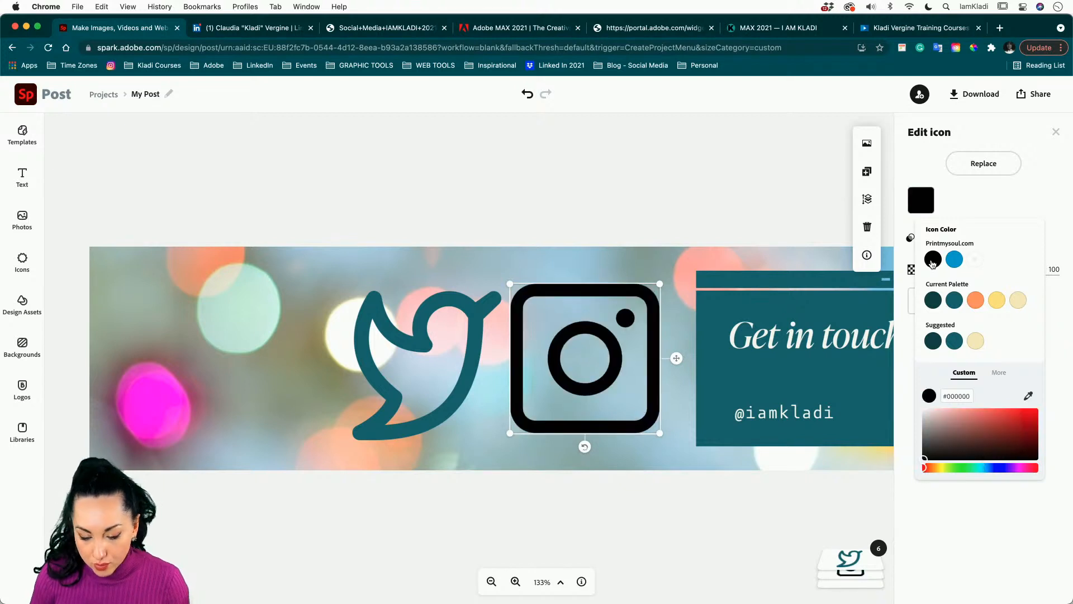
click(1018, 302)
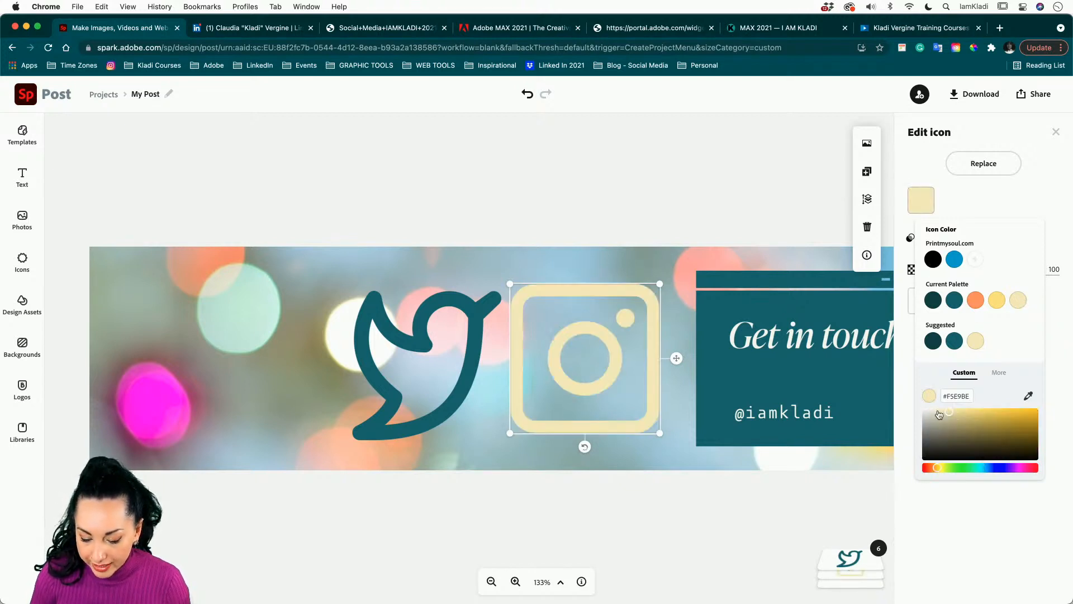
drag(933, 410, 923, 400)
- Recolour the Twitter icon with the off-white palette colour #FDFCF9 to match the Instagram icon
click(453, 302)
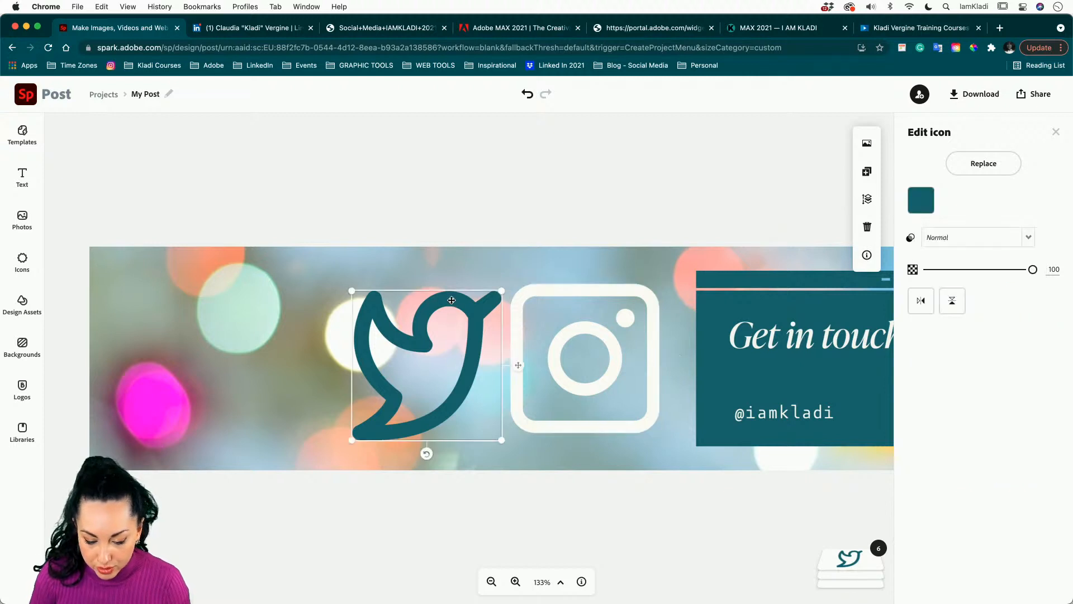
click(921, 199)
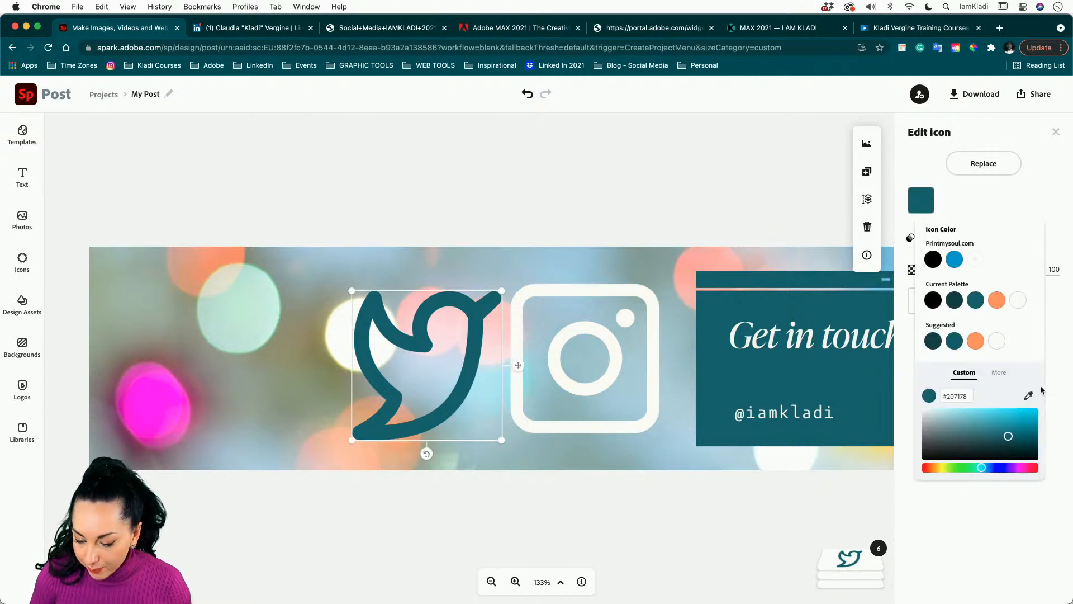
click(1028, 396)
click(636, 290)
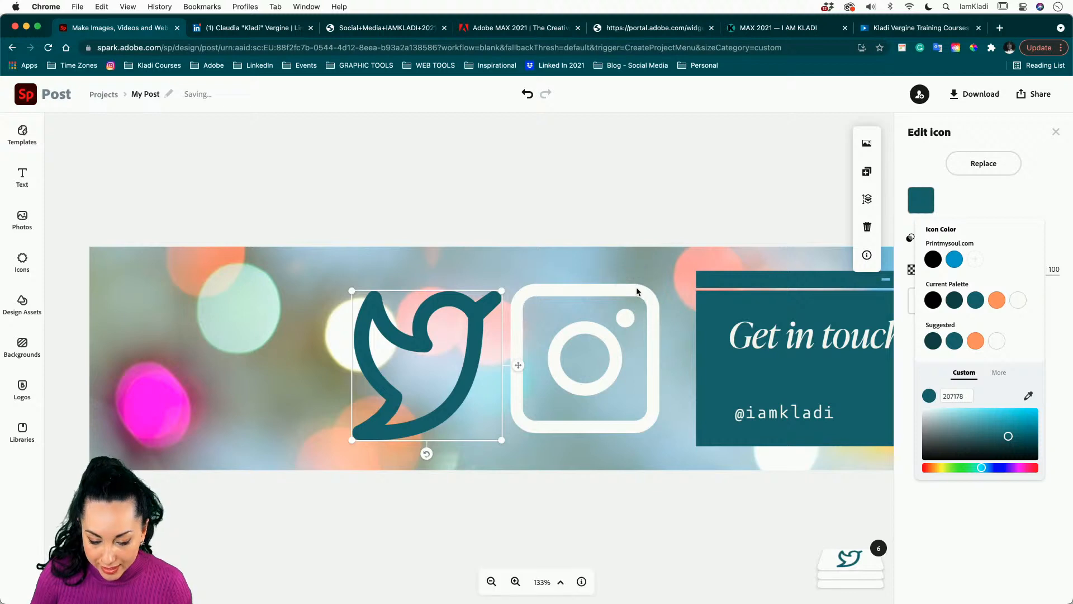
click(1010, 305)
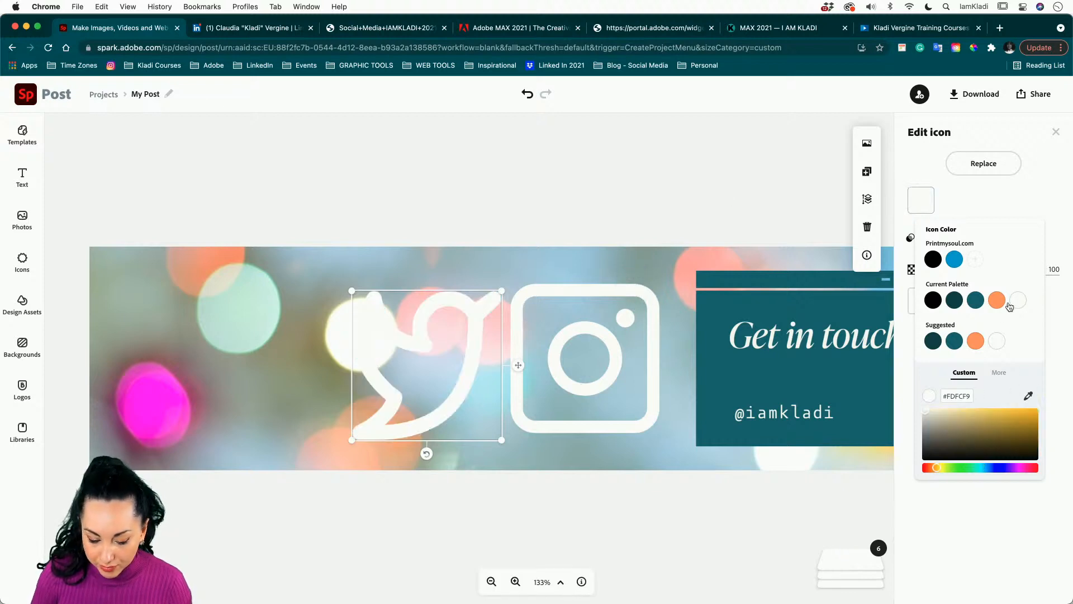
click(691, 161)
- Align the Twitter and Instagram icons on their vertical centres and group them
shift+click(552, 289)
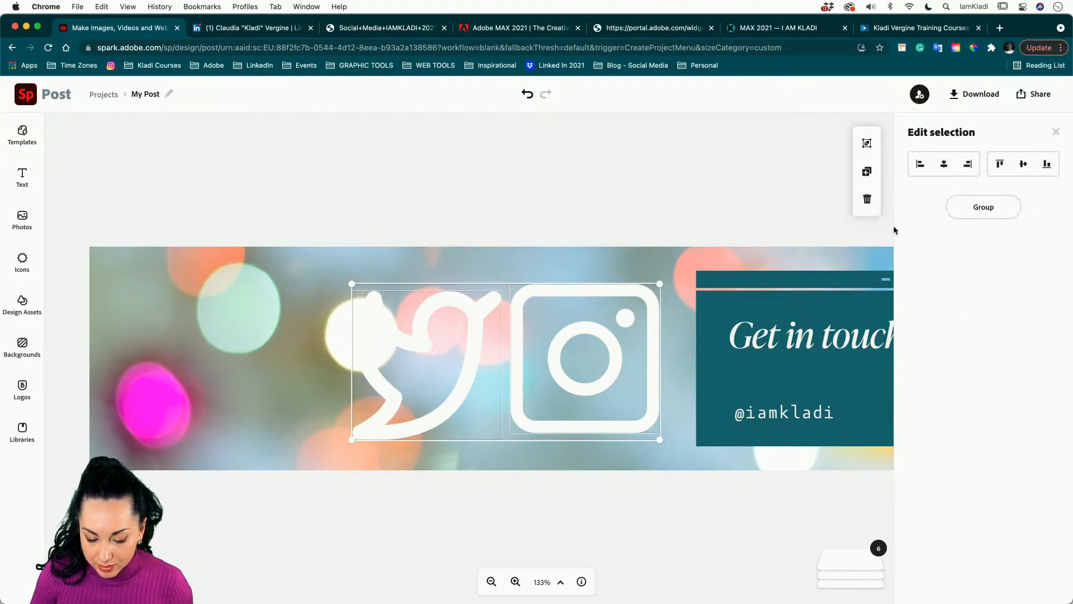
click(1022, 163)
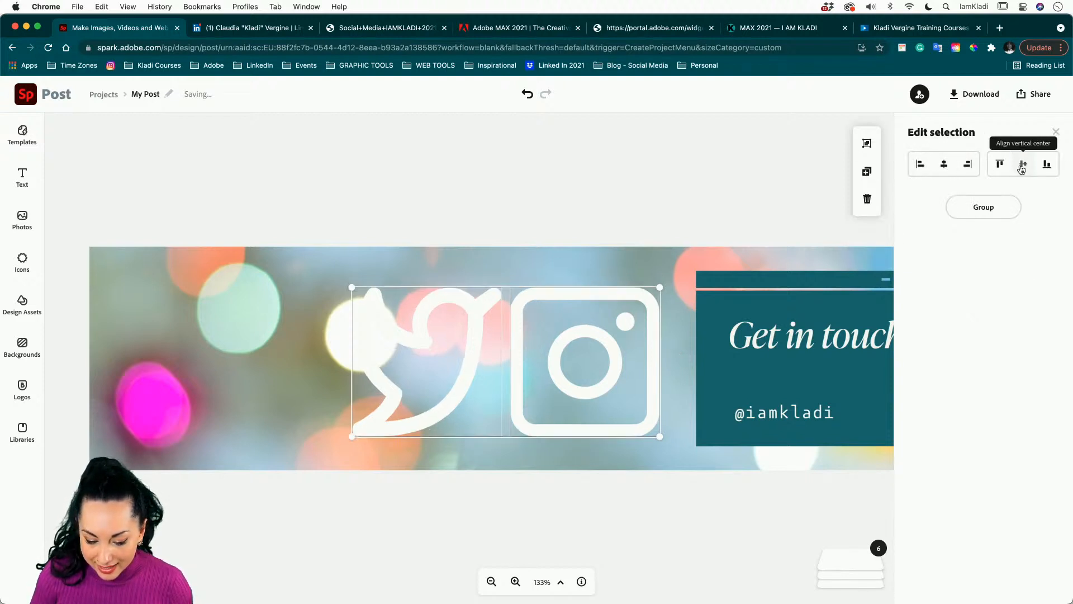
click(981, 206)
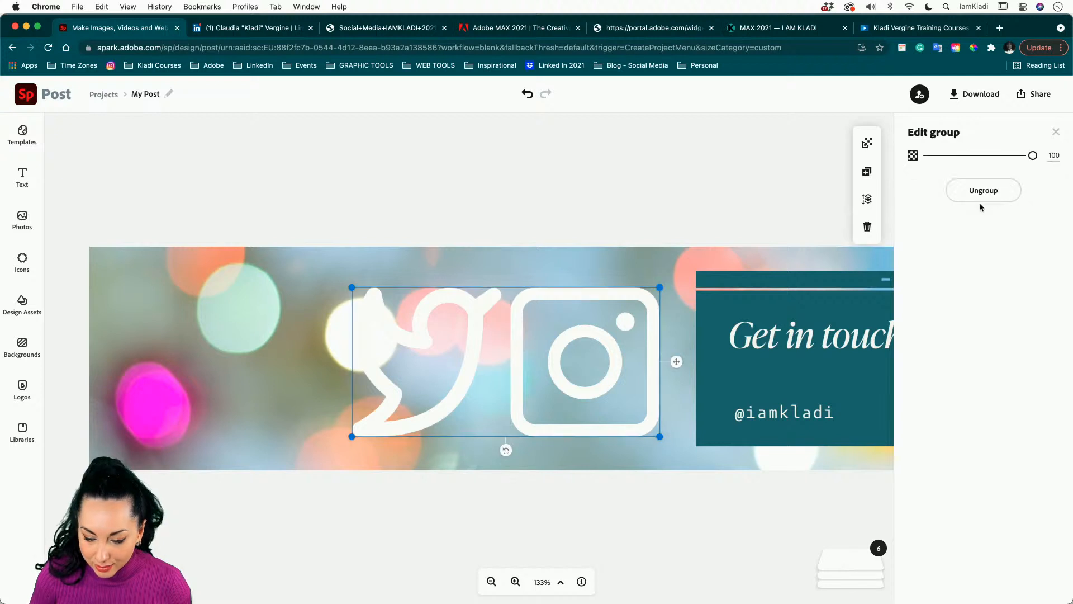
- Shrink the icon group and position it on the teal card between the heading and the social media handle
drag(352, 287, 735, 381)
scroll(512, 427, down, 5)
scroll(511, 427, up, 6)
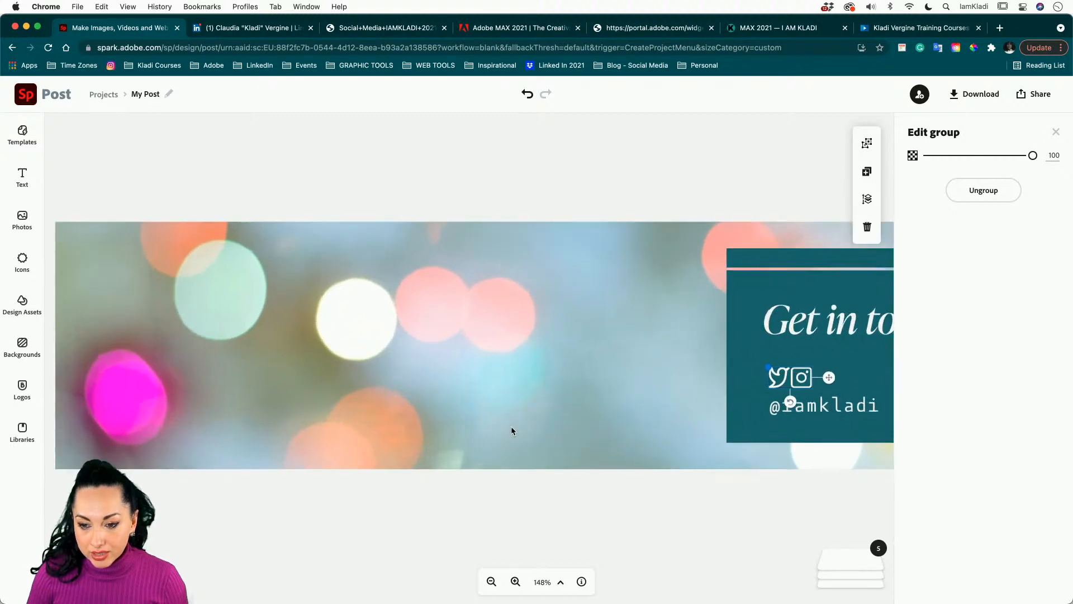
- View the whole banner, check how the existing background and photo sit on the LinkedIn profile, and return to the banner design
scroll(512, 431, down, 3)
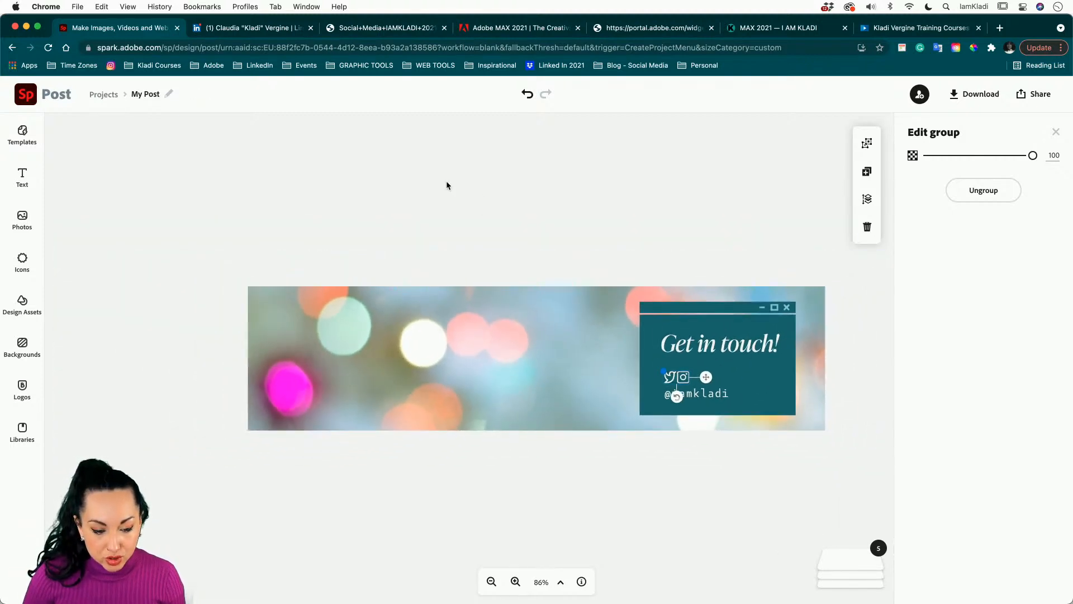
click(267, 32)
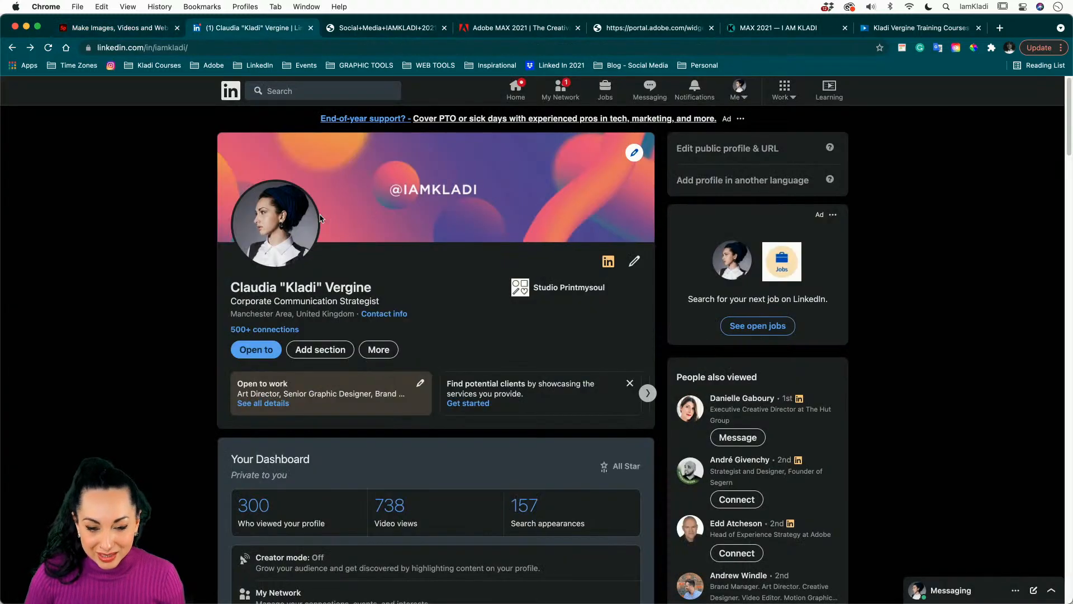
click(126, 28)
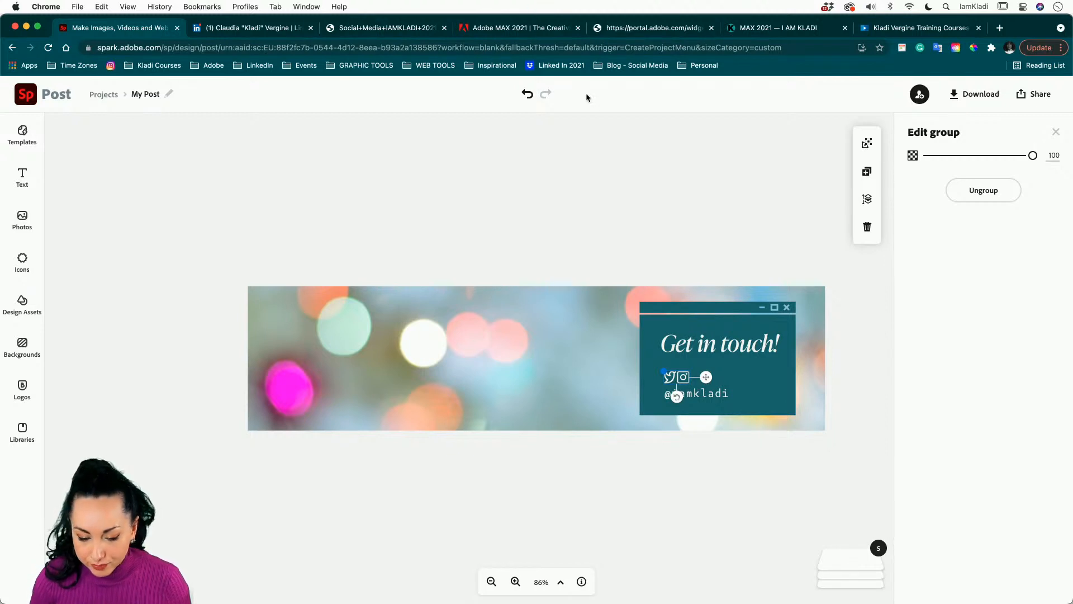
- Download the finished banner as a JPG and save it to the Desktop as "Lin backg v1"
click(619, 237)
scroll(696, 286, up, 5)
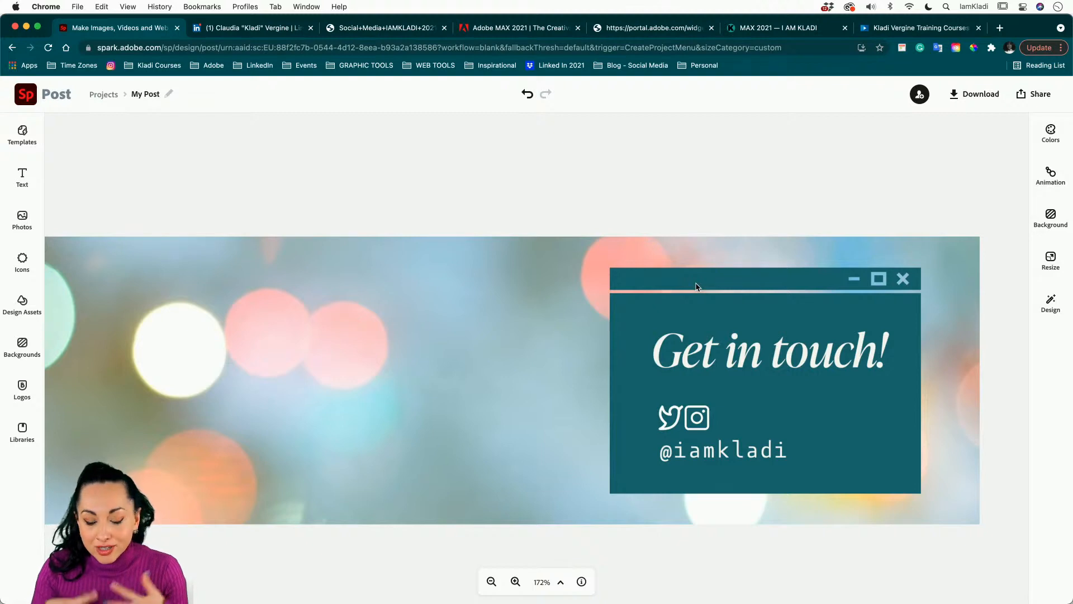
scroll(784, 233, down, 5)
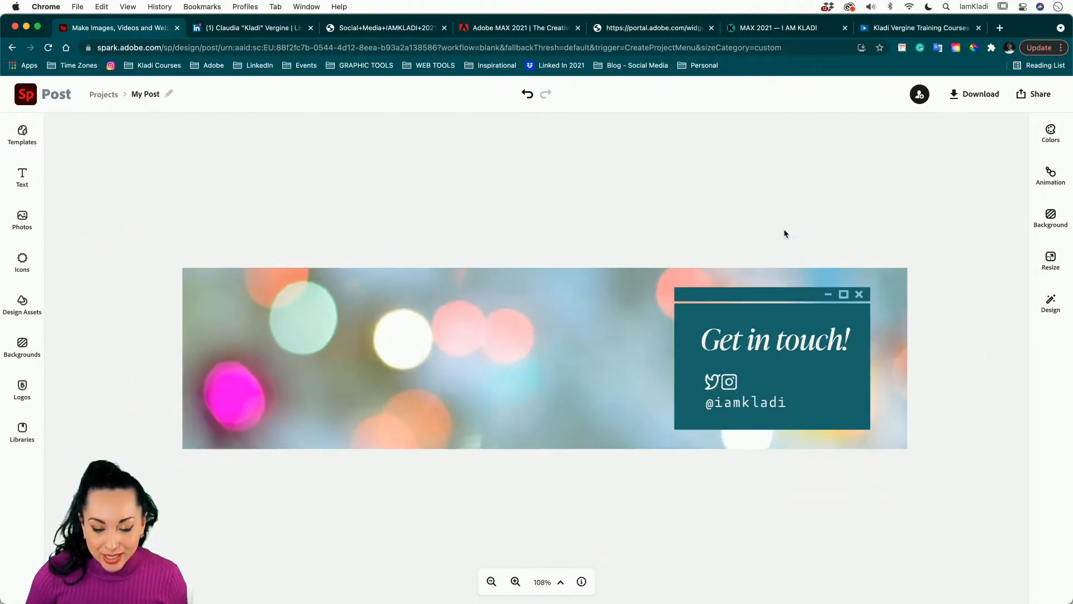
click(973, 94)
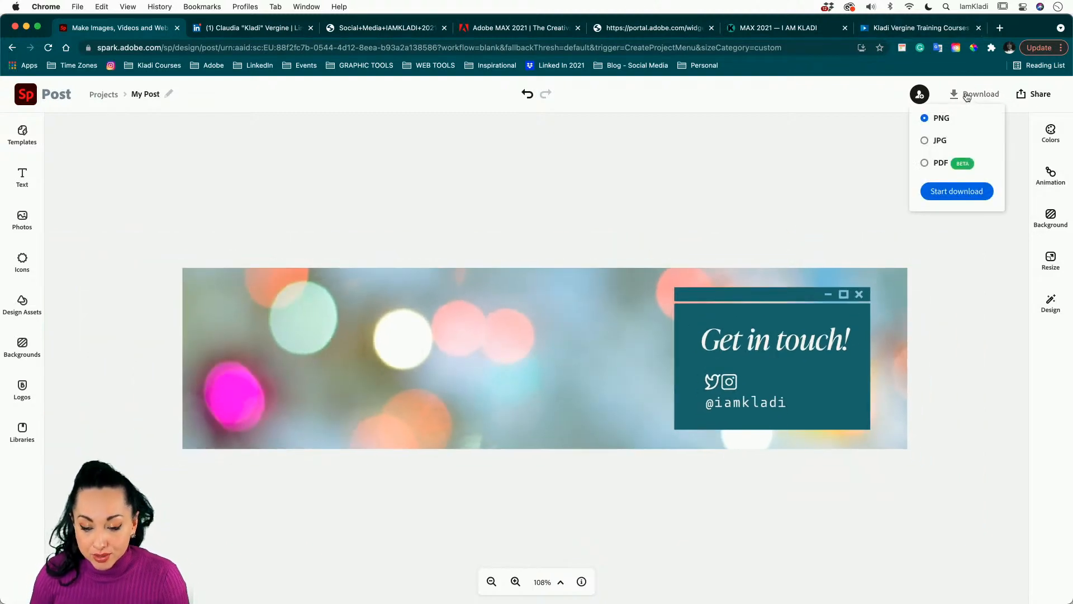
click(939, 144)
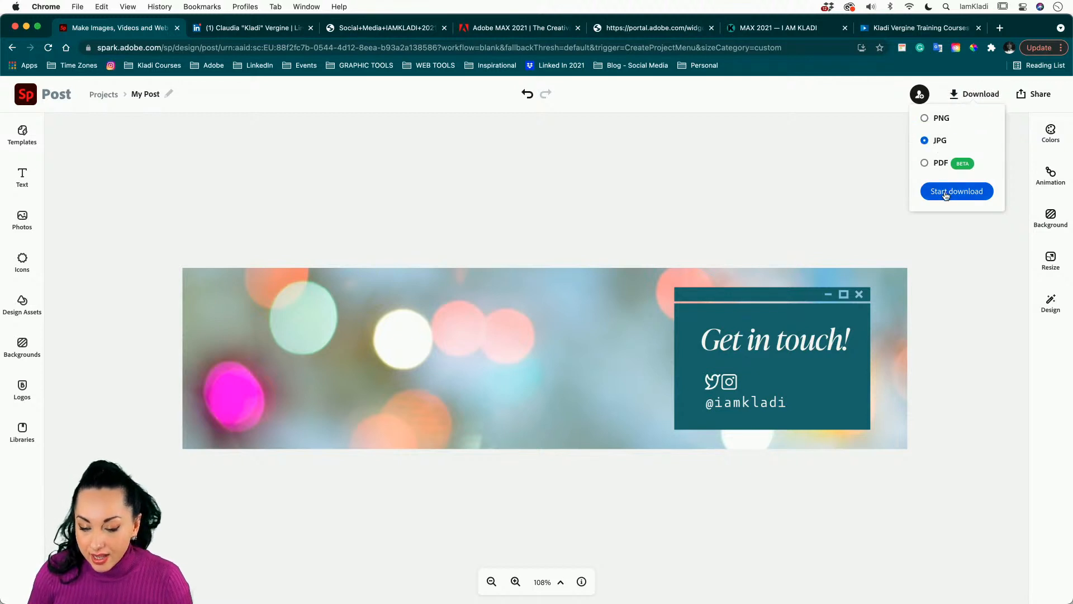
click(941, 193)
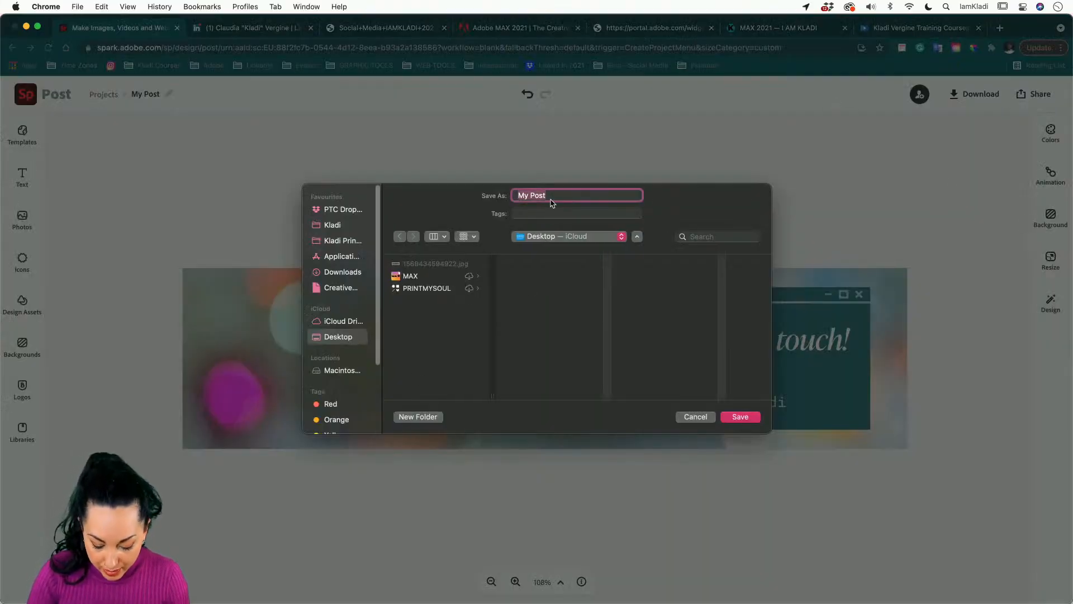
text(Lin backg  v1)
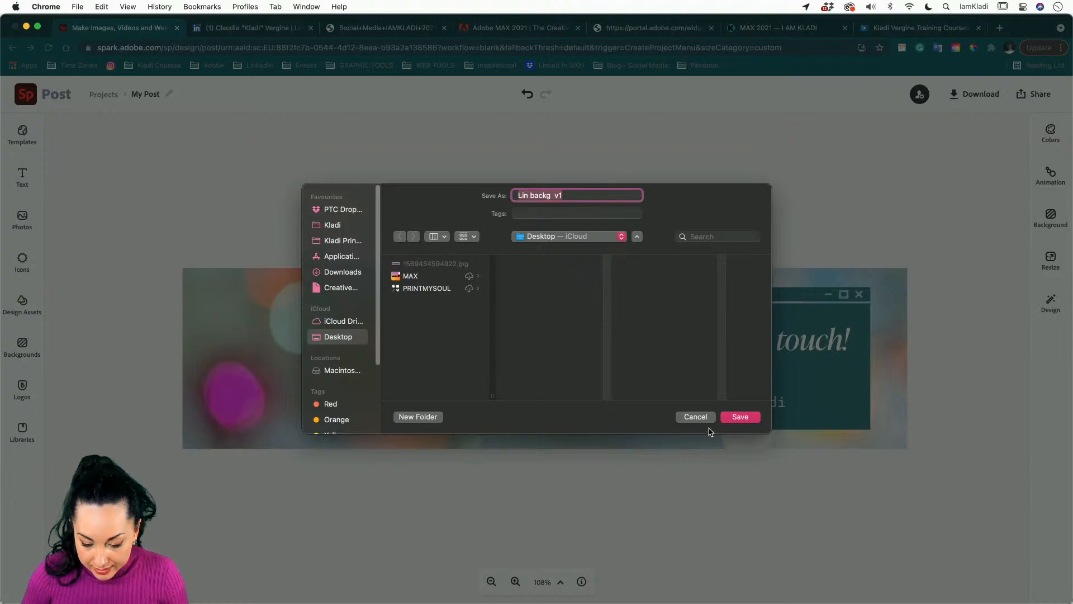
click(741, 420)
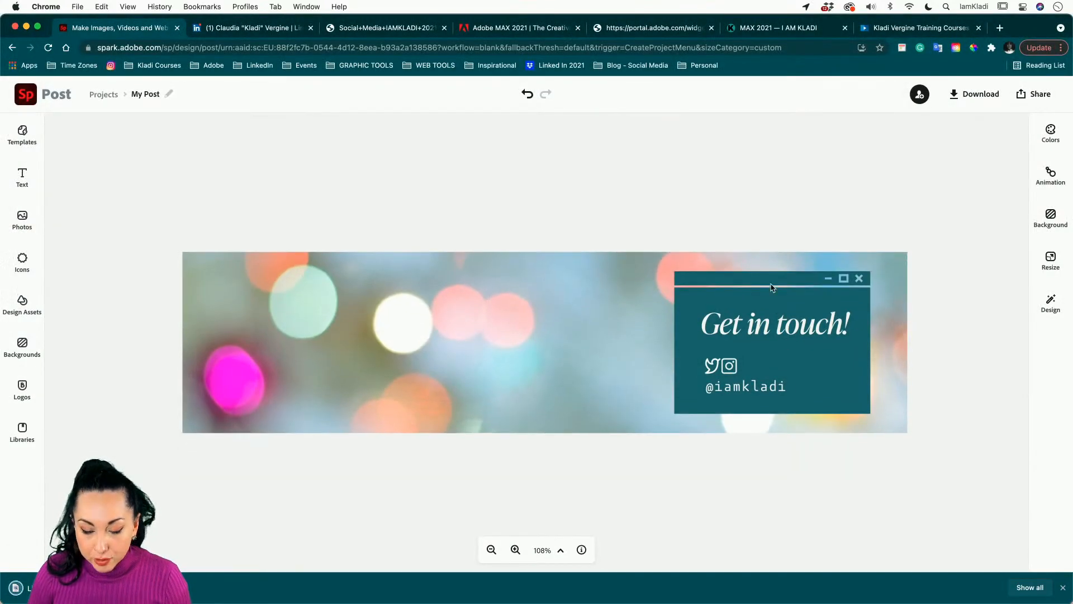
- Delete the teal window card and recolour the "Get in touch!" heading with the palette teal #207178
click(771, 285)
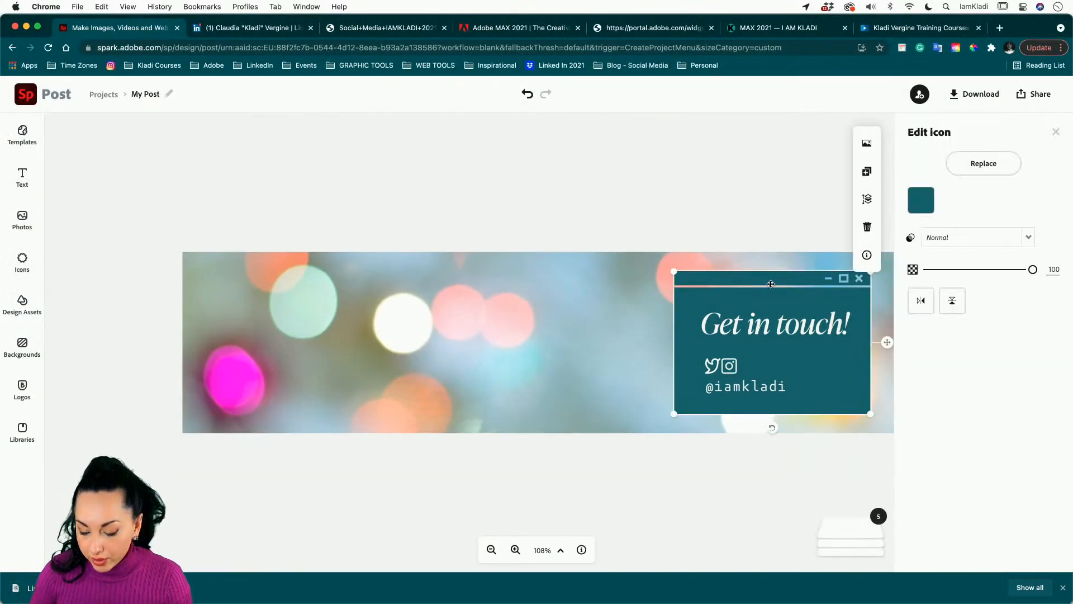
key(Delete)
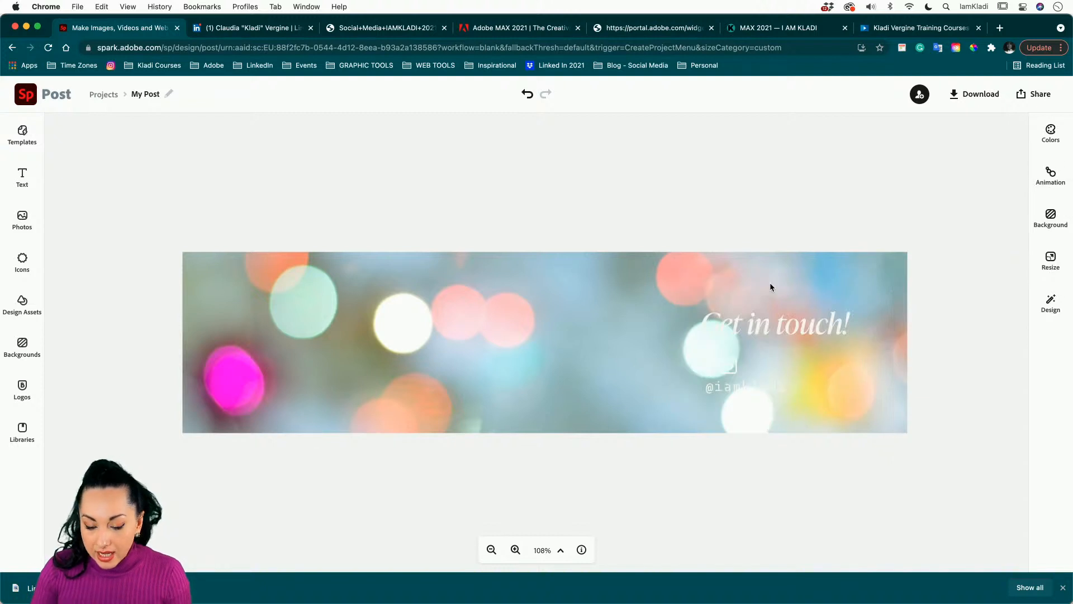
click(760, 319)
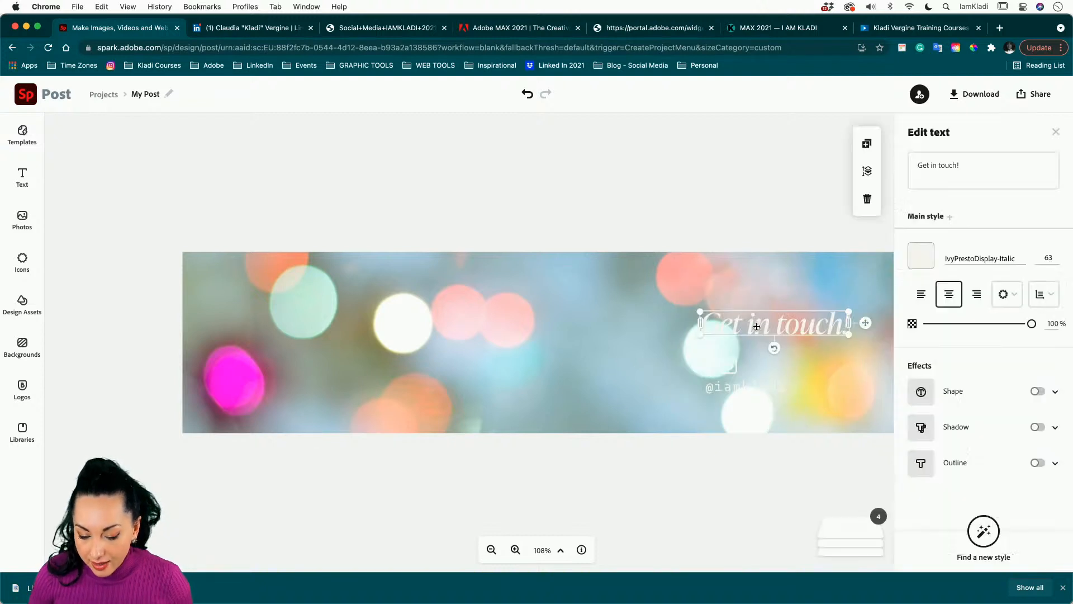
click(921, 260)
click(974, 357)
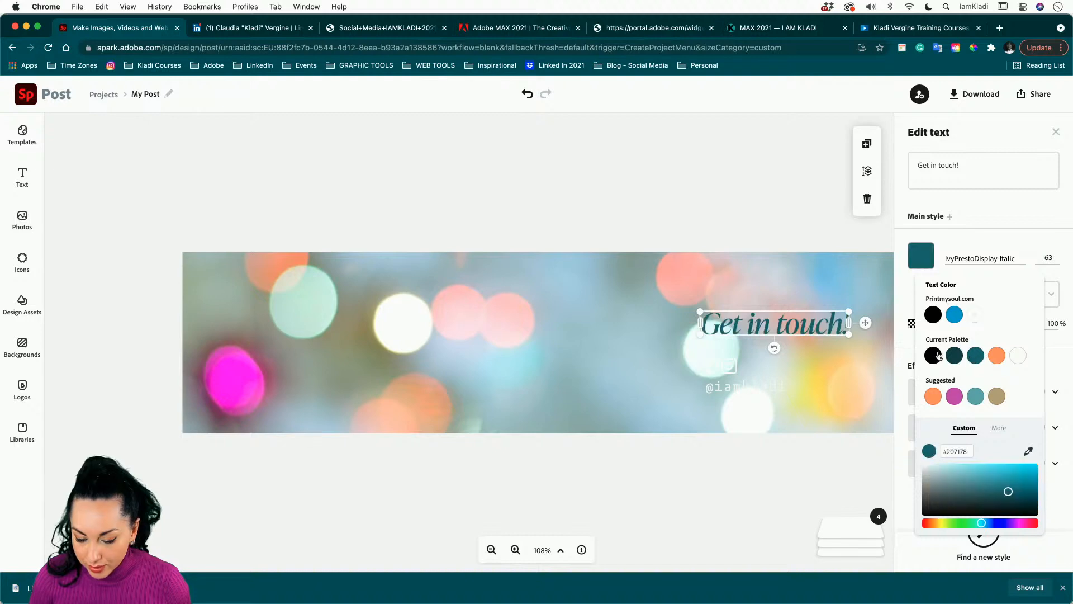
- Recolour the Instagram and Twitter icons in their group with the black Printmysoul.com brand colour
click(733, 368)
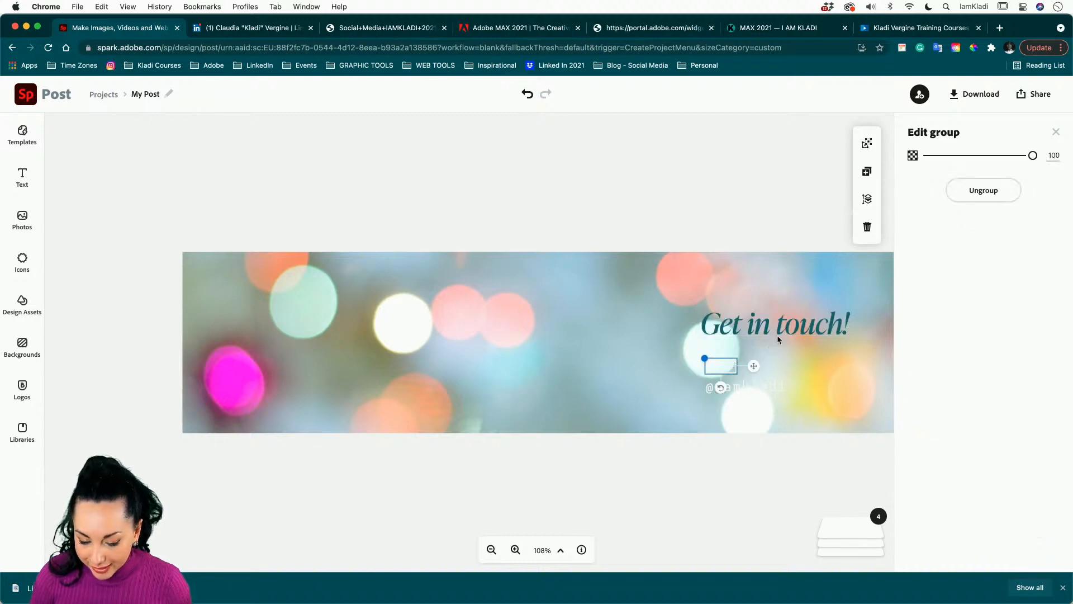
click(728, 366)
click(921, 200)
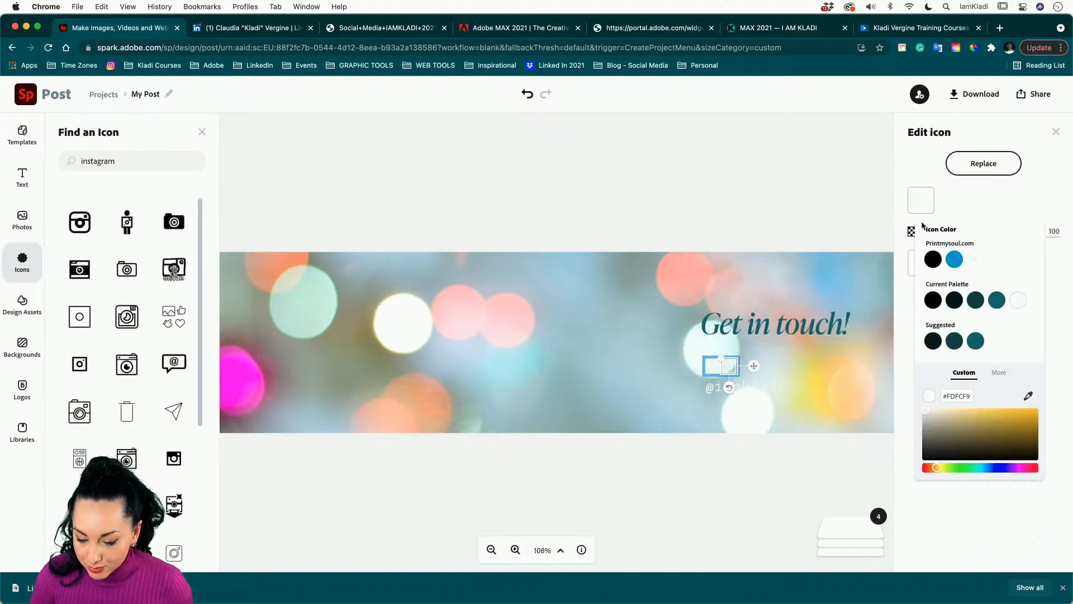
click(933, 259)
click(713, 370)
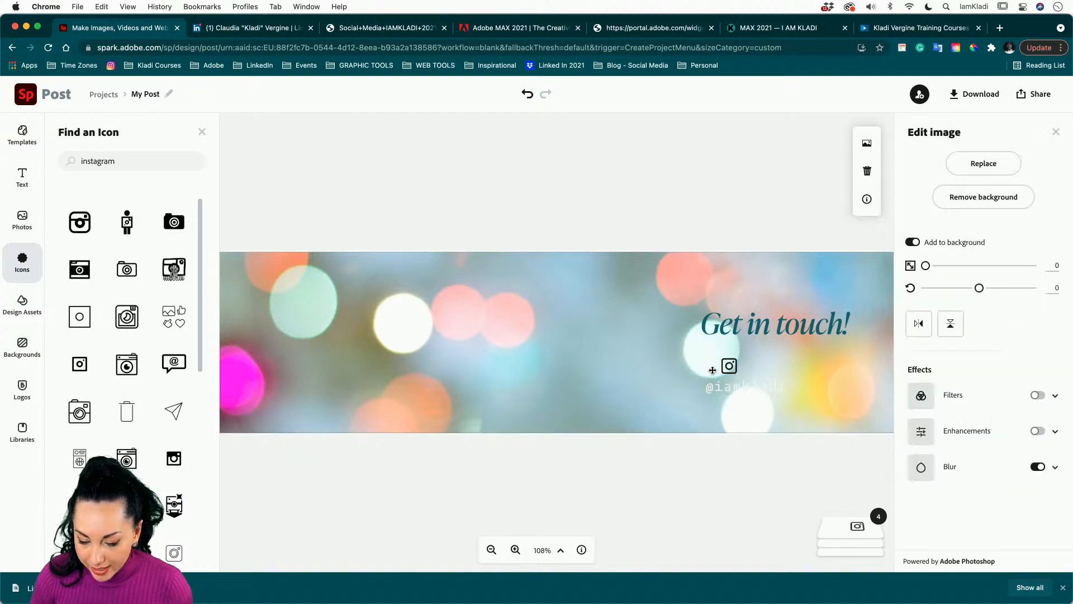
click(717, 367)
click(712, 369)
click(919, 199)
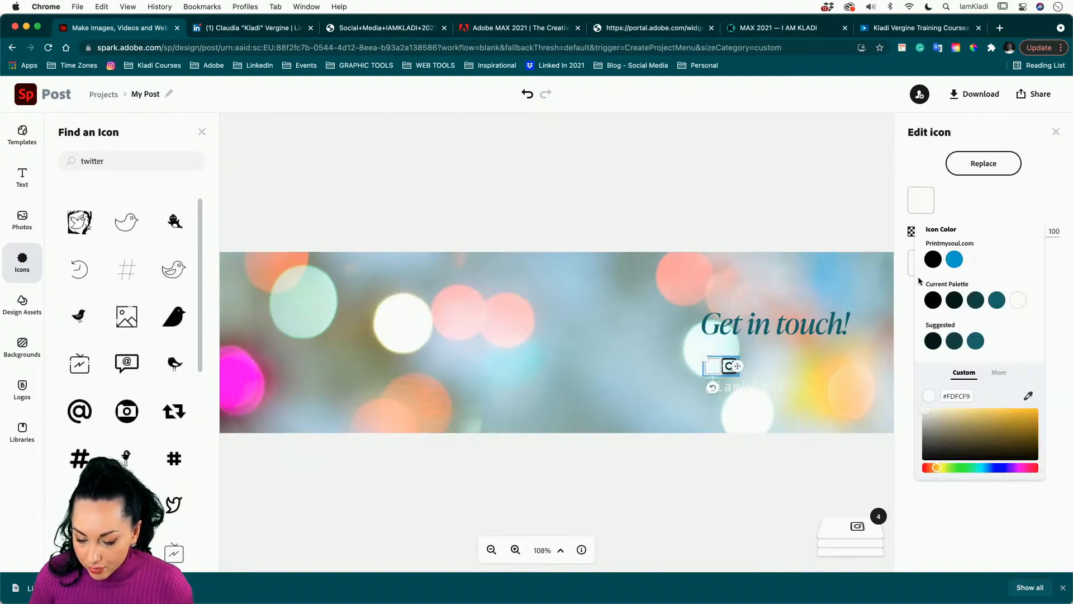
click(933, 259)
- Recolour the social media handle below the icons with the black Printmysoul.com brand colour
click(770, 389)
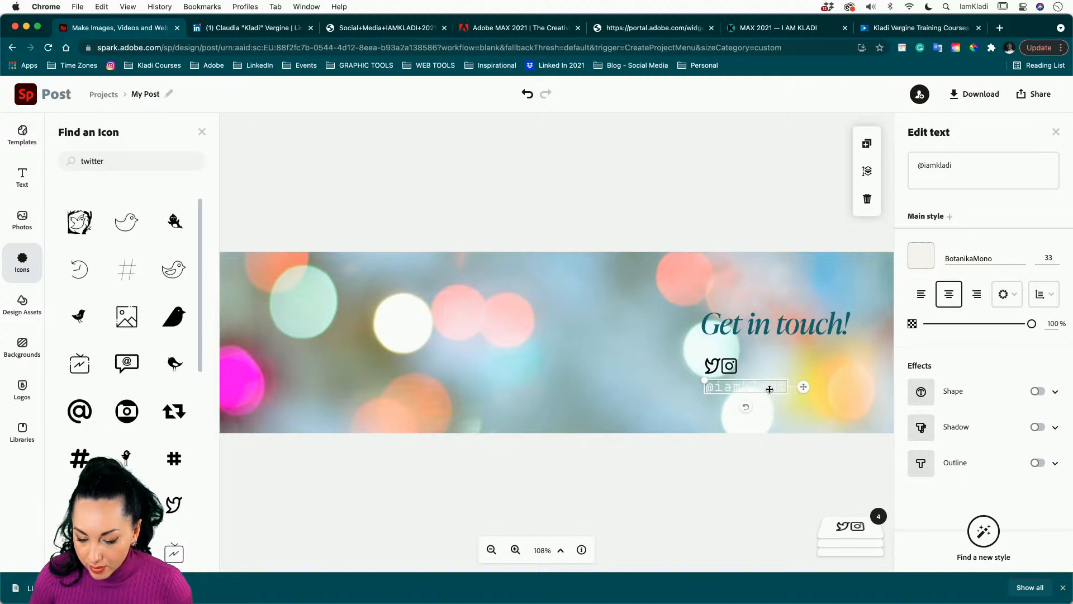
click(921, 255)
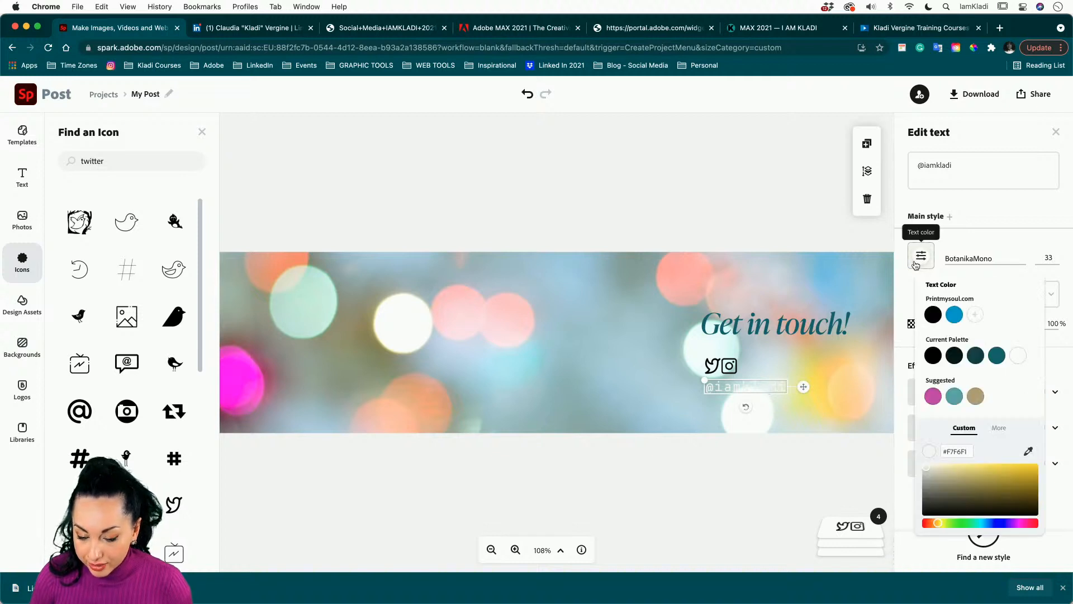
click(933, 314)
click(790, 231)
- Recolour the "Get in touch!" heading with the black brand colour #000000 to match the icons and handle
click(788, 325)
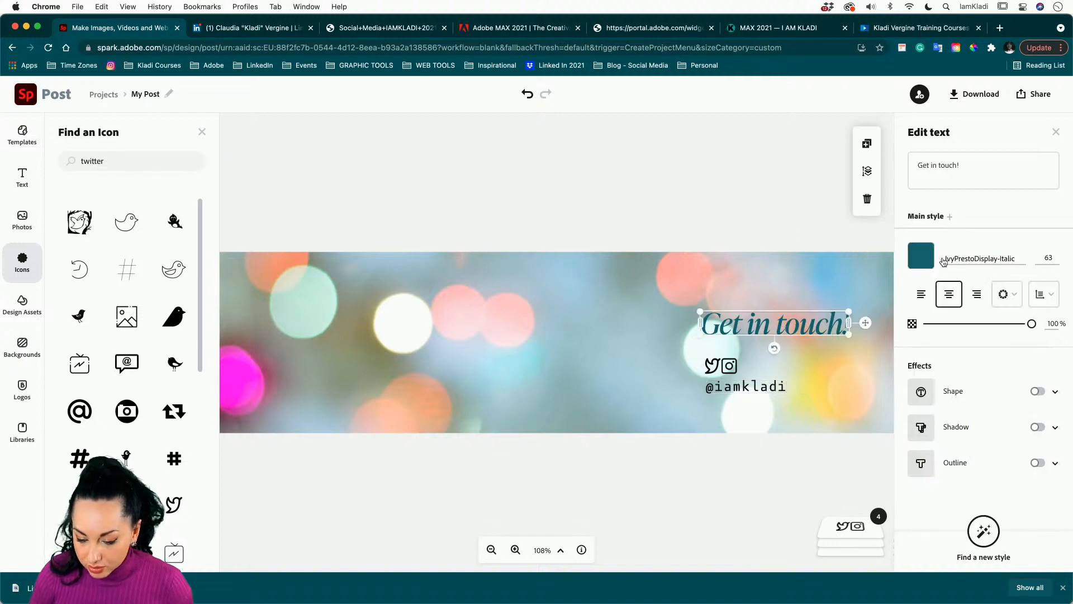
click(921, 255)
click(933, 314)
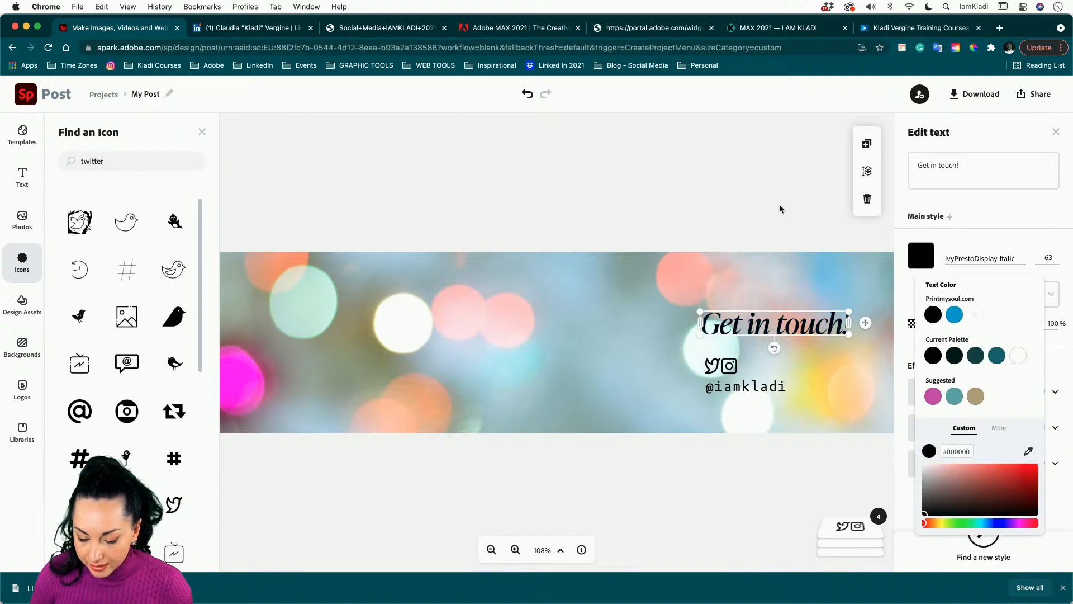
click(779, 218)
click(740, 178)
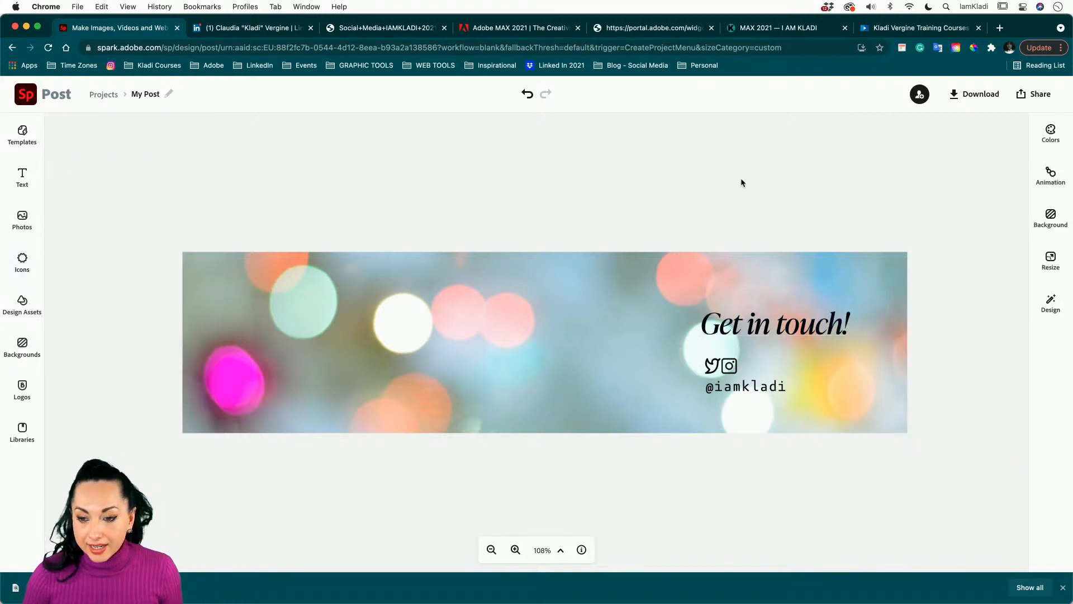
- Download the banner without the card as a JPG and save it to the Desktop under a new "Lin backg v" version name
click(984, 95)
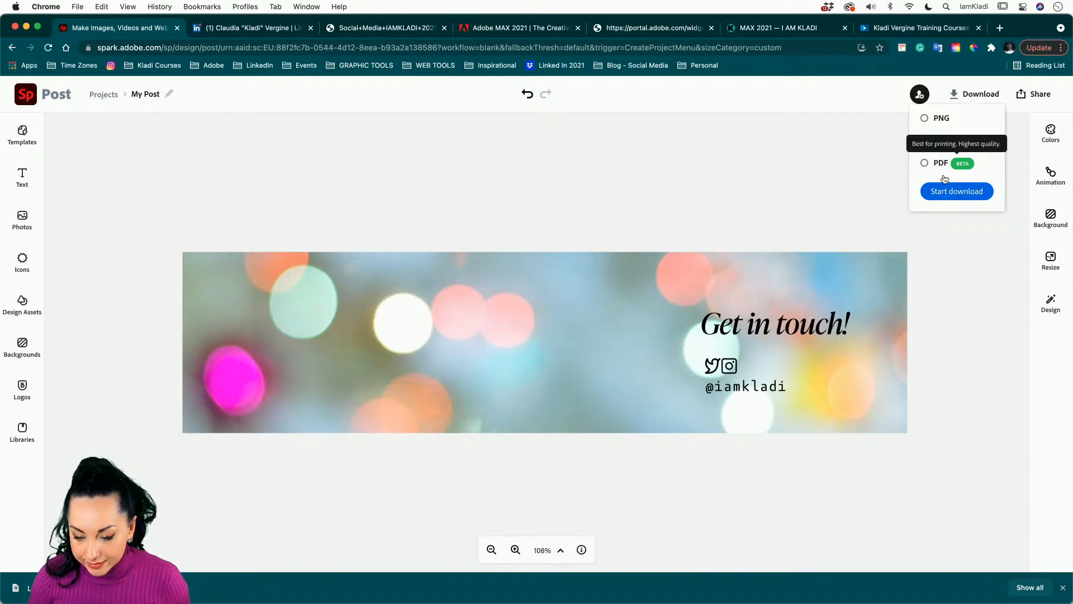
click(946, 193)
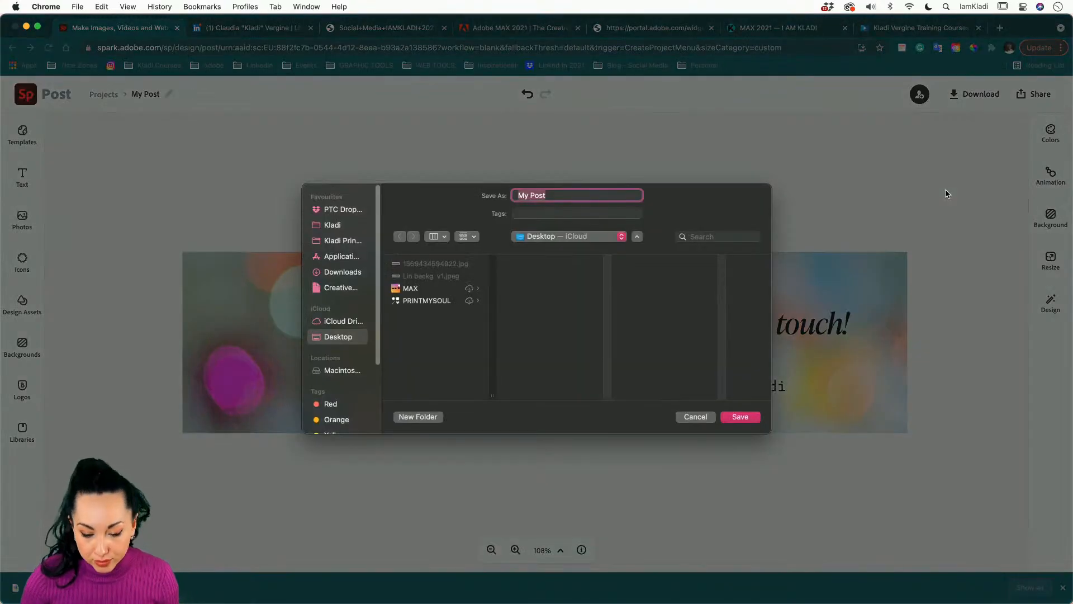
text(Lin backg)
text(v)
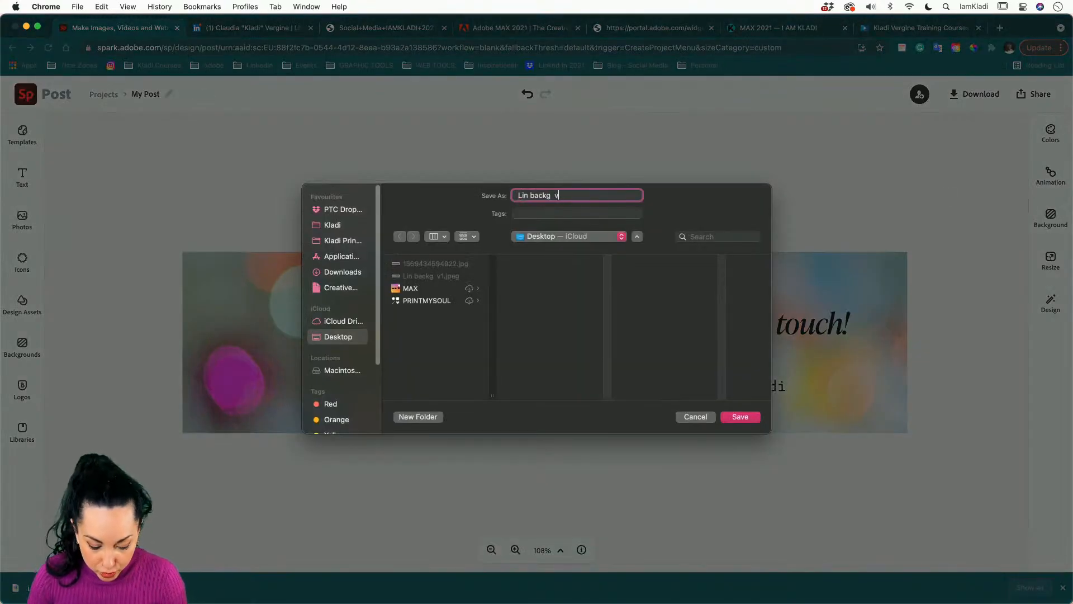
click(741, 418)
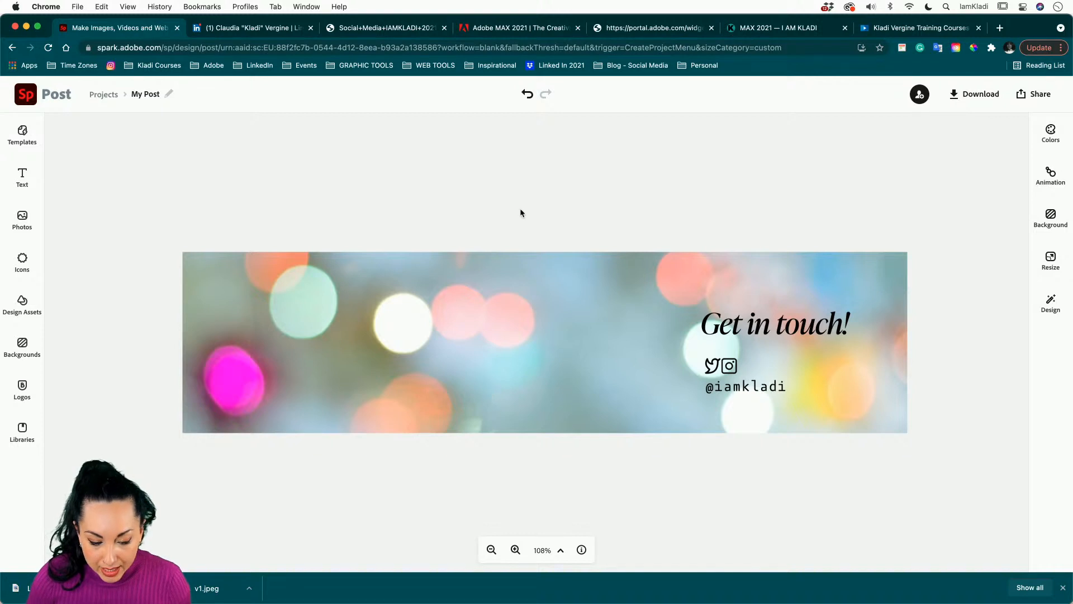
- Try the "Perfection" and "progress" text template on the banner and delete it
click(22, 178)
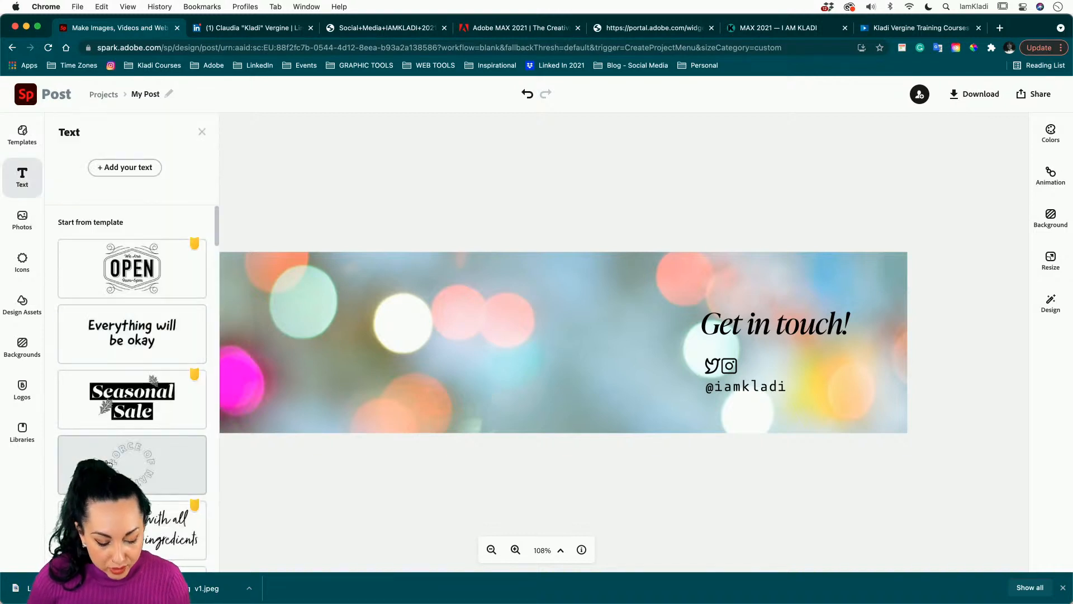
scroll(132, 364, down, 5)
scroll(132, 357, down, 10)
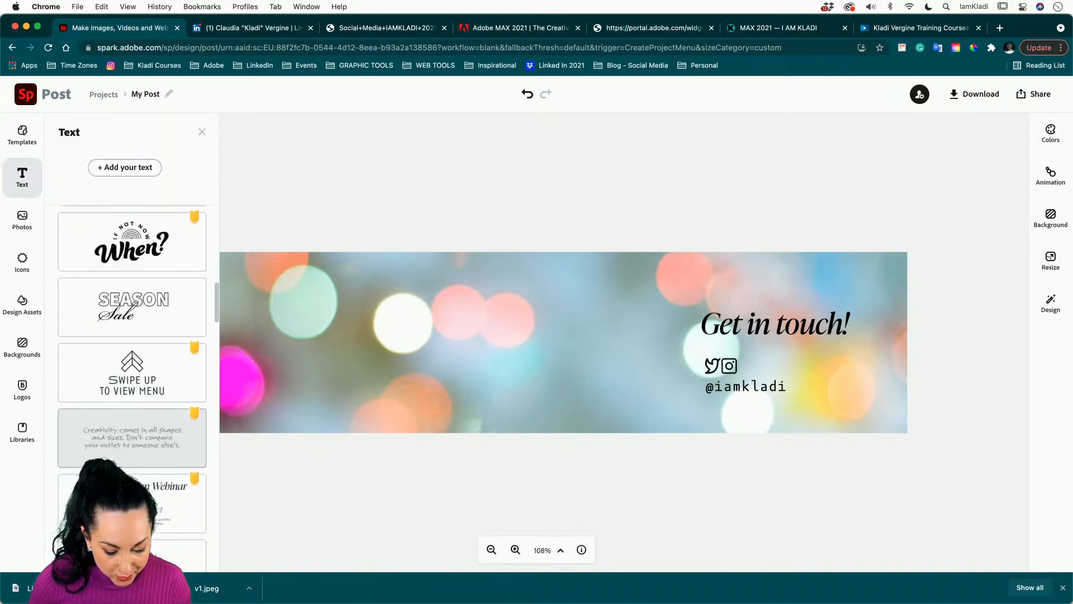
click(131, 459)
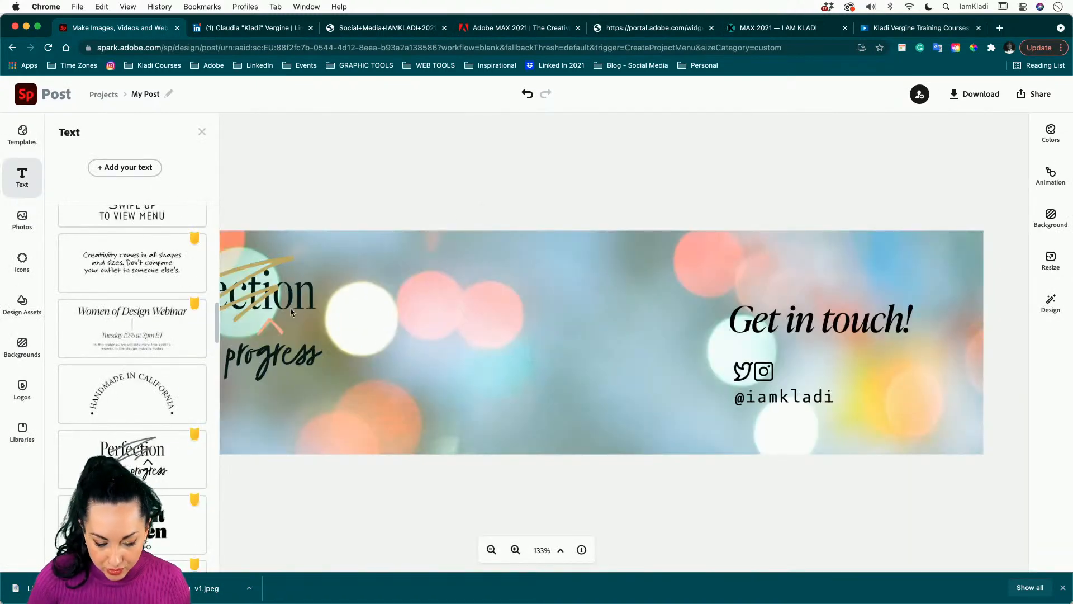
click(286, 306)
click(285, 305)
key(Delete)
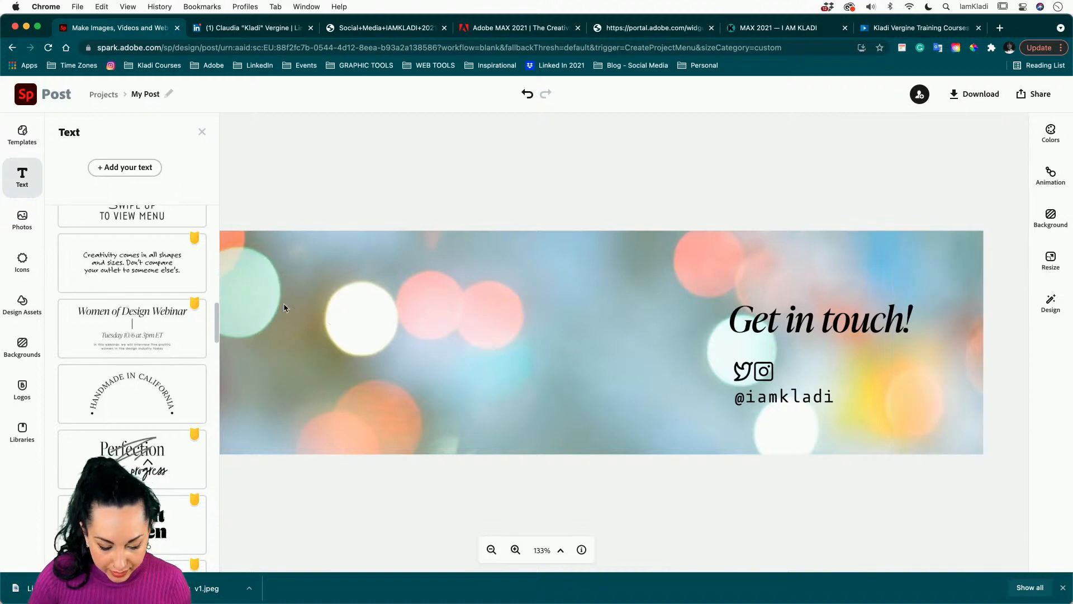
- Add the "dream" dictionary-definition text template and move it towards the middle of the banner
scroll(132, 358, down, 5)
scroll(133, 357, down, 10)
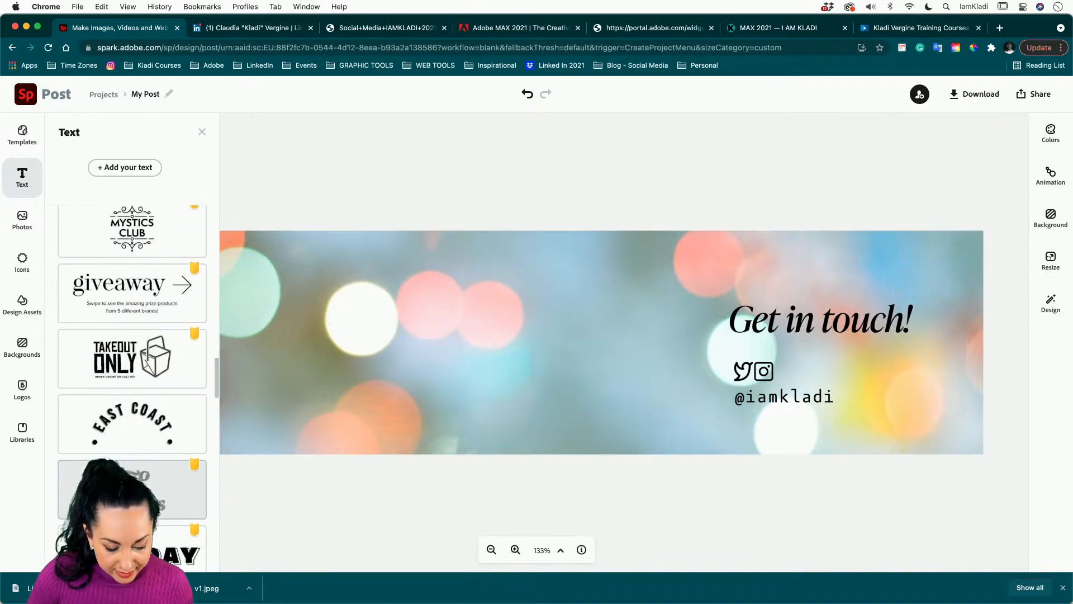
scroll(132, 369, up, 1)
click(133, 379)
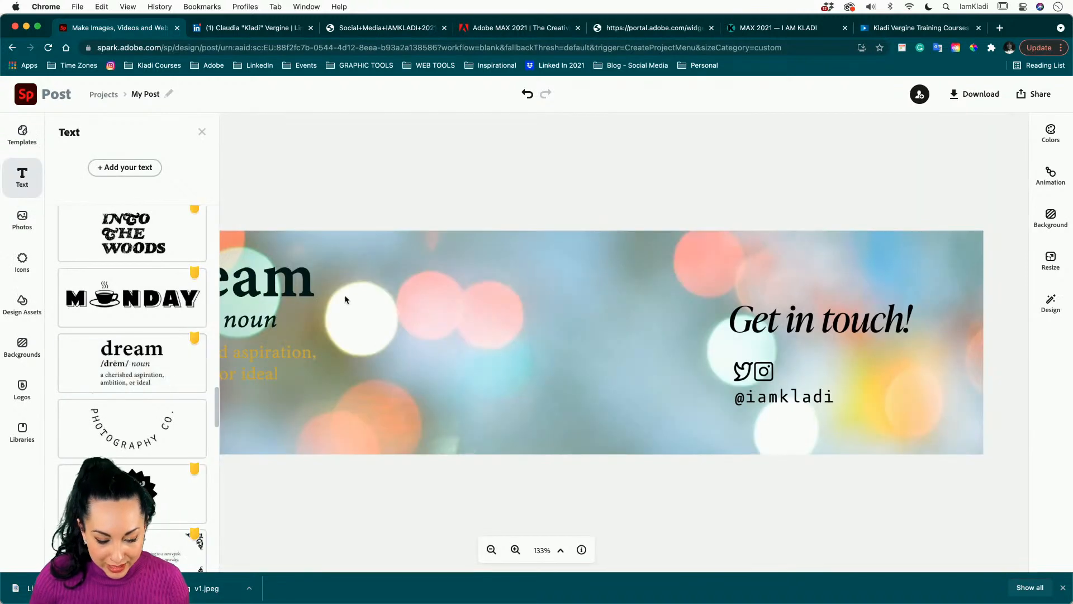
drag(291, 279, 534, 296)
click(523, 363)
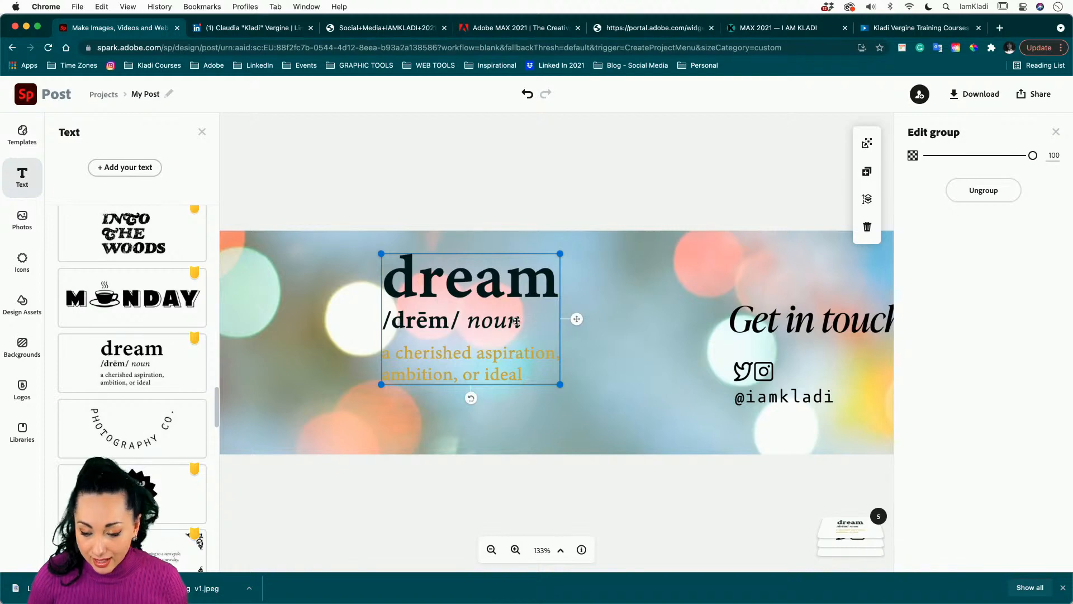
click(978, 193)
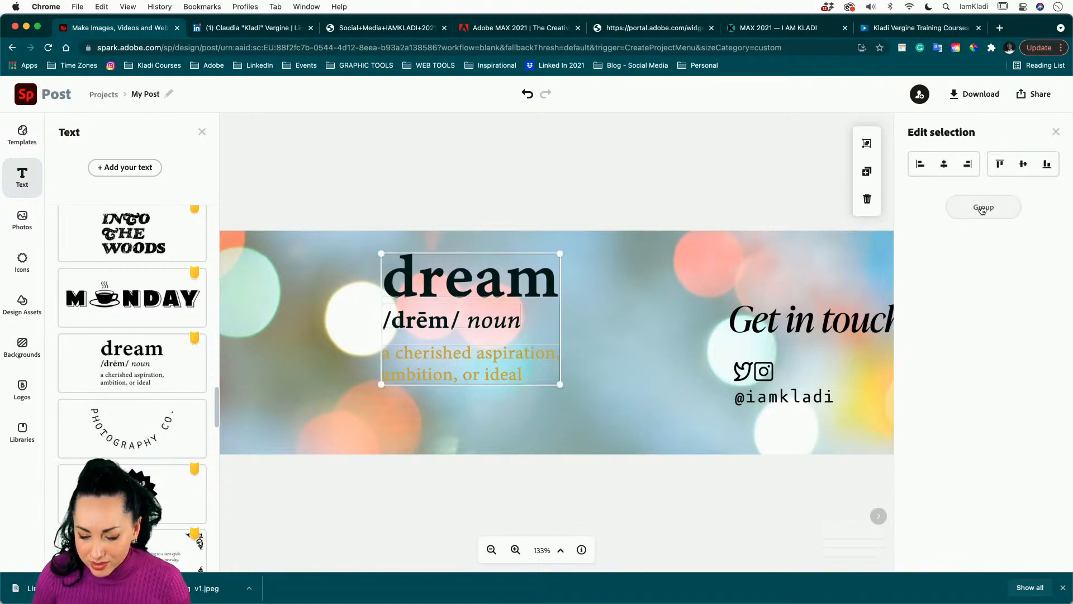
click(982, 208)
click(503, 228)
- Select the "dream" headword in the definition group, then switch to TextEdit and copy the pronunciation line "ˈraɪtə(r)"
click(501, 283)
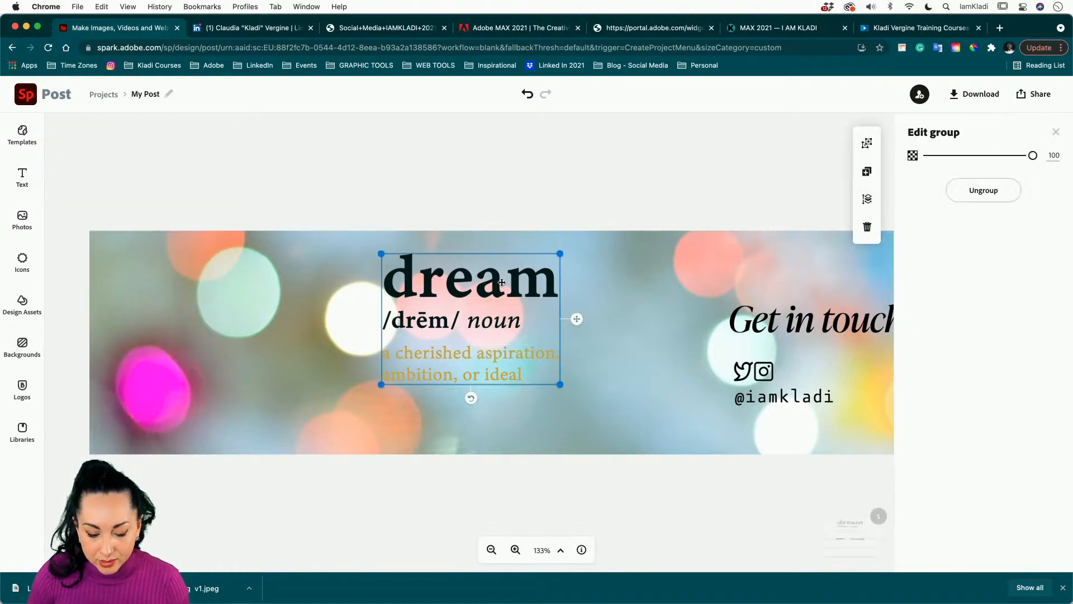
click(501, 282)
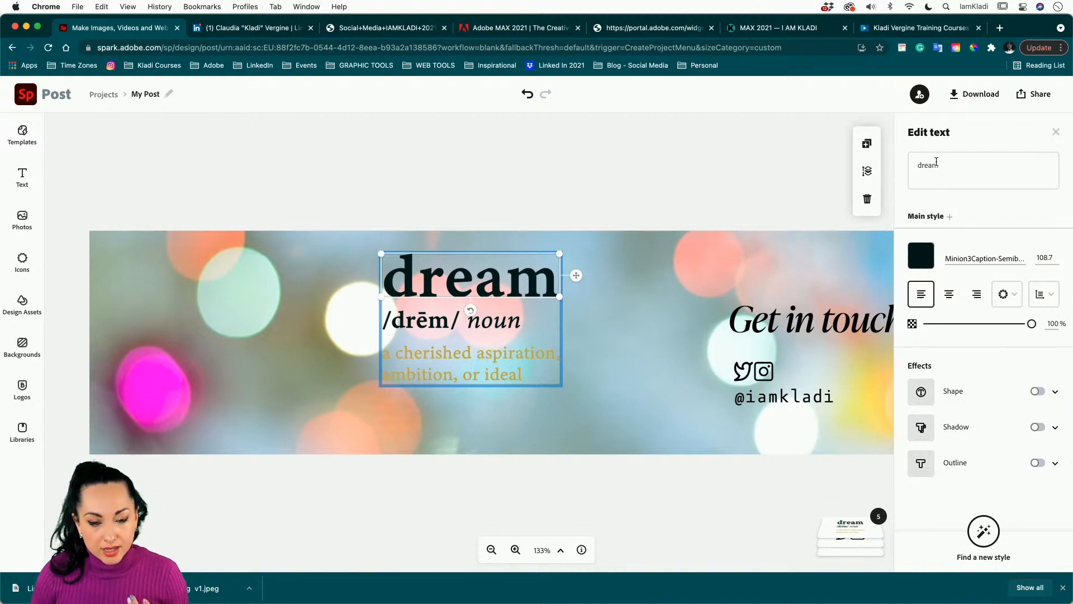
mouse_move(545, 595)
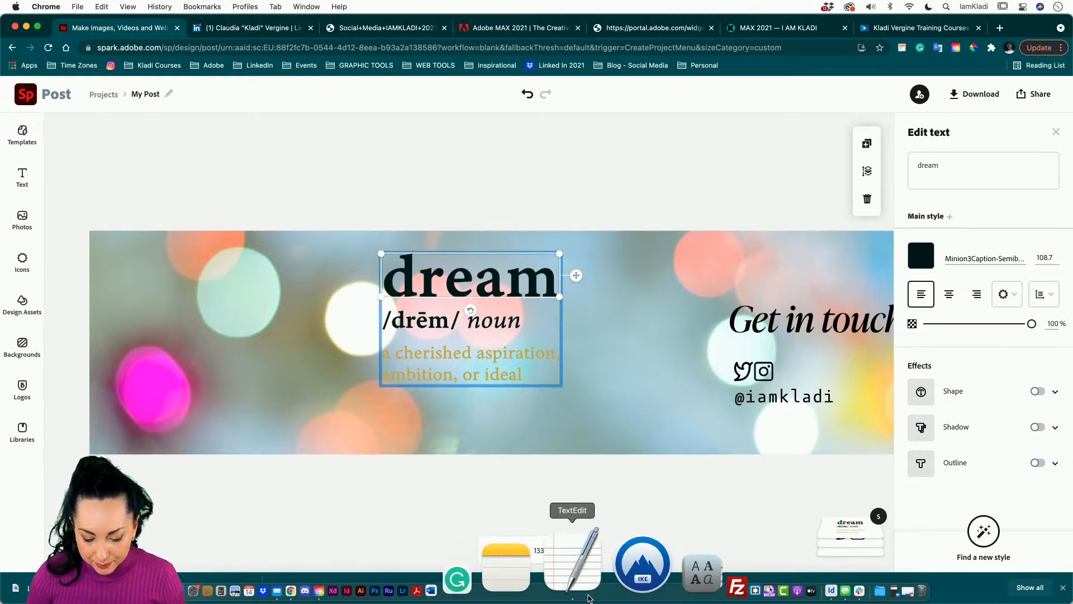
click(588, 599)
click(132, 96)
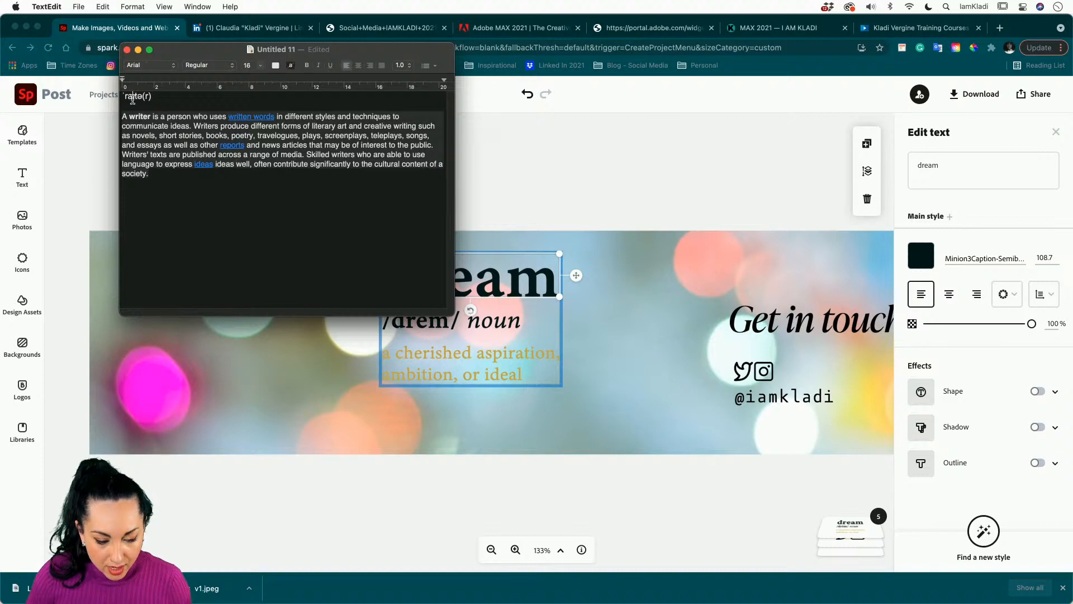
double_click(140, 116)
triple_click(133, 96)
key(super+c)
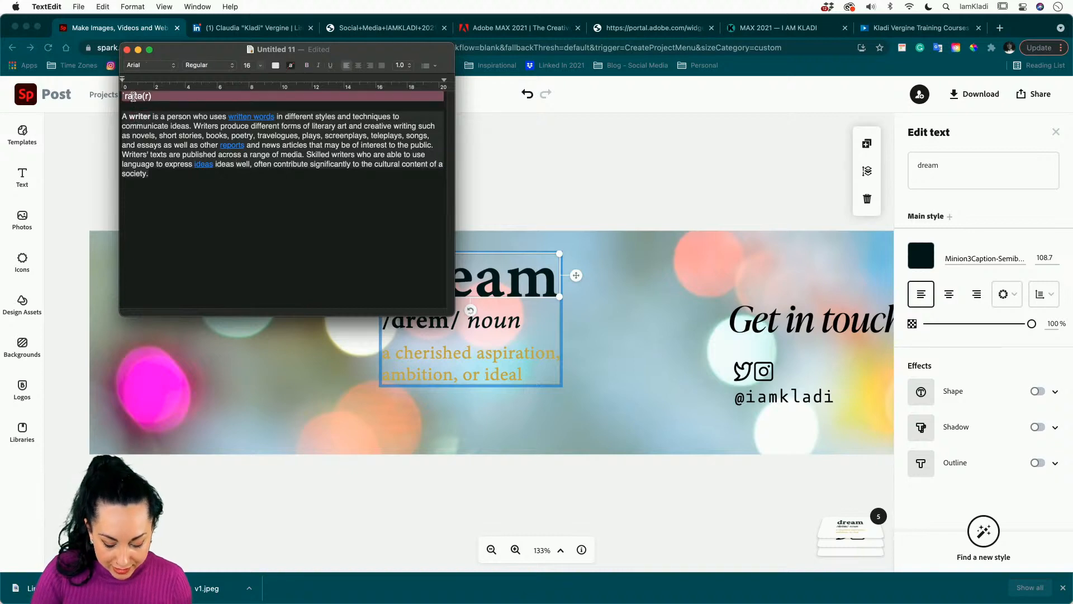
- Change the "dream" headword to "Writer" and its pronunciation line to "/ˈraɪtə(r)/ noun" using the copied text
triple_click(972, 158)
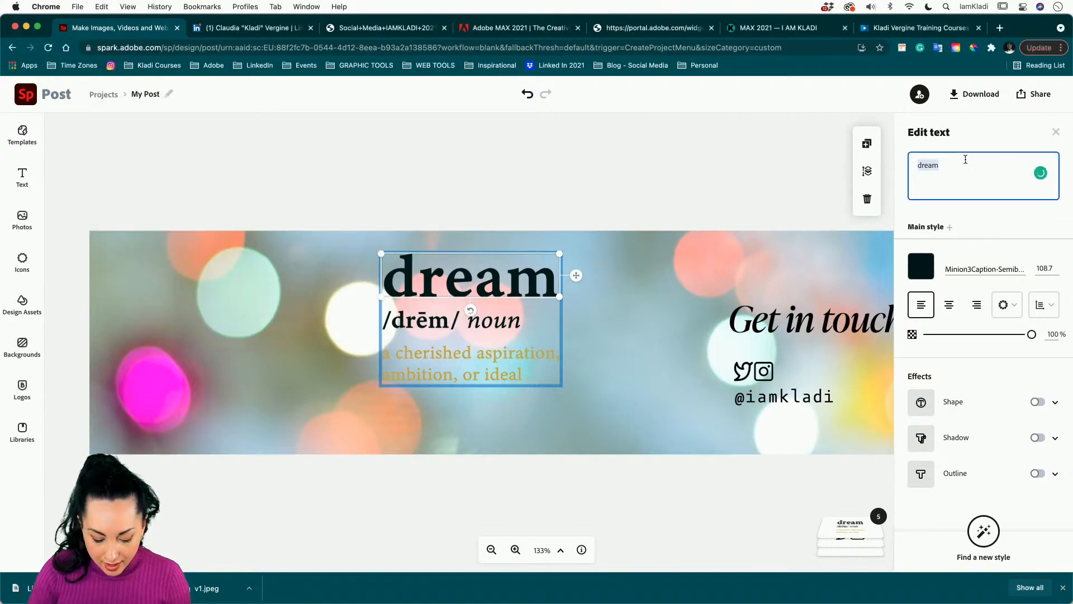
text(Writer)
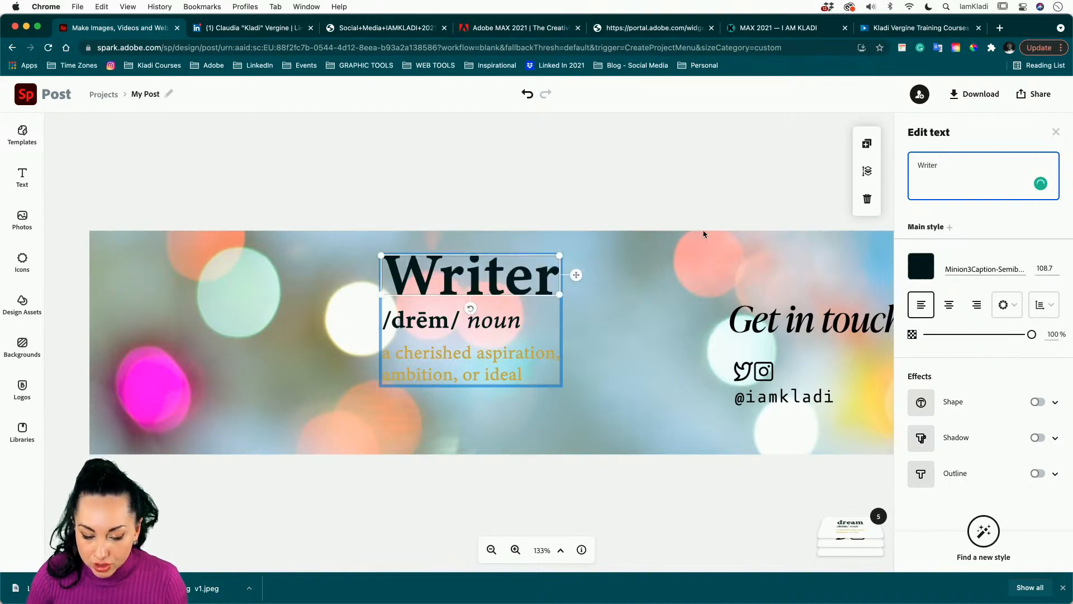
click(415, 323)
click(415, 322)
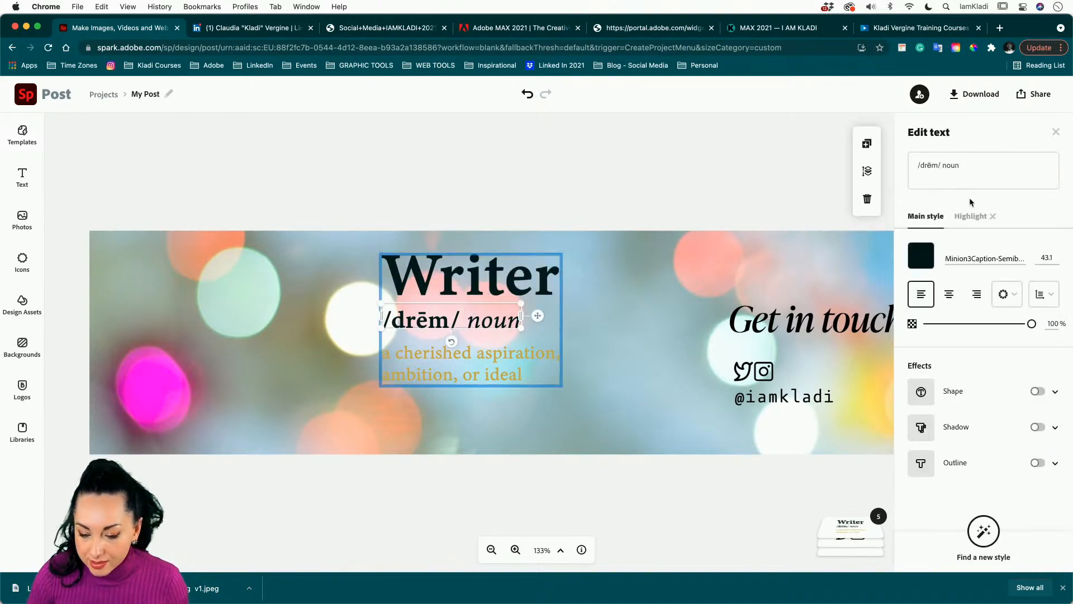
double_click(930, 164)
key(super+v)
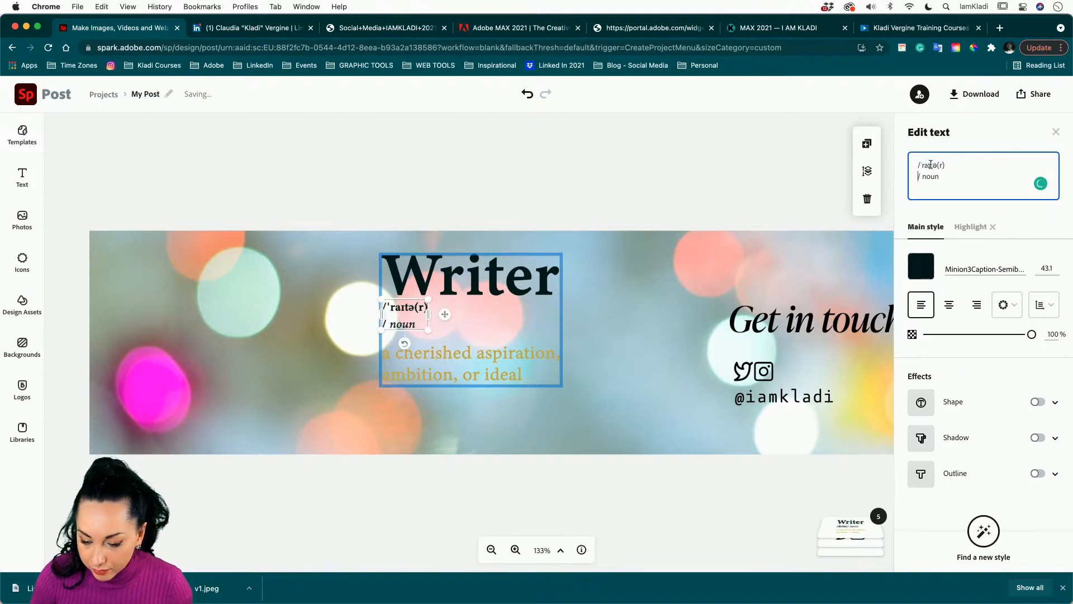
key(BackSpace)
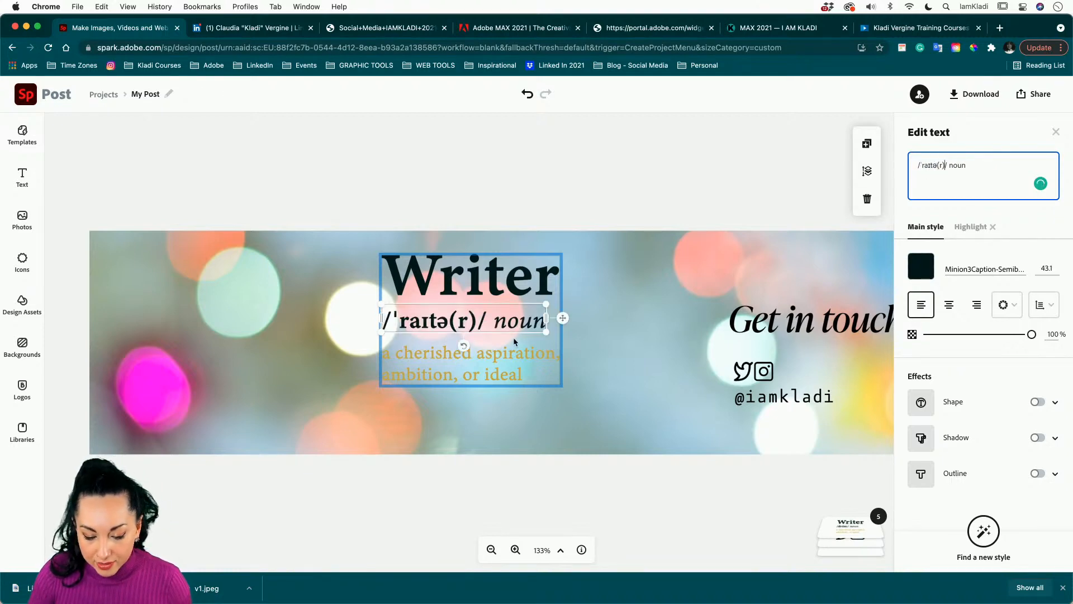
- Recolour the gold definition line below the pronunciation with the black brand colour #000000
click(503, 359)
click(502, 359)
click(502, 360)
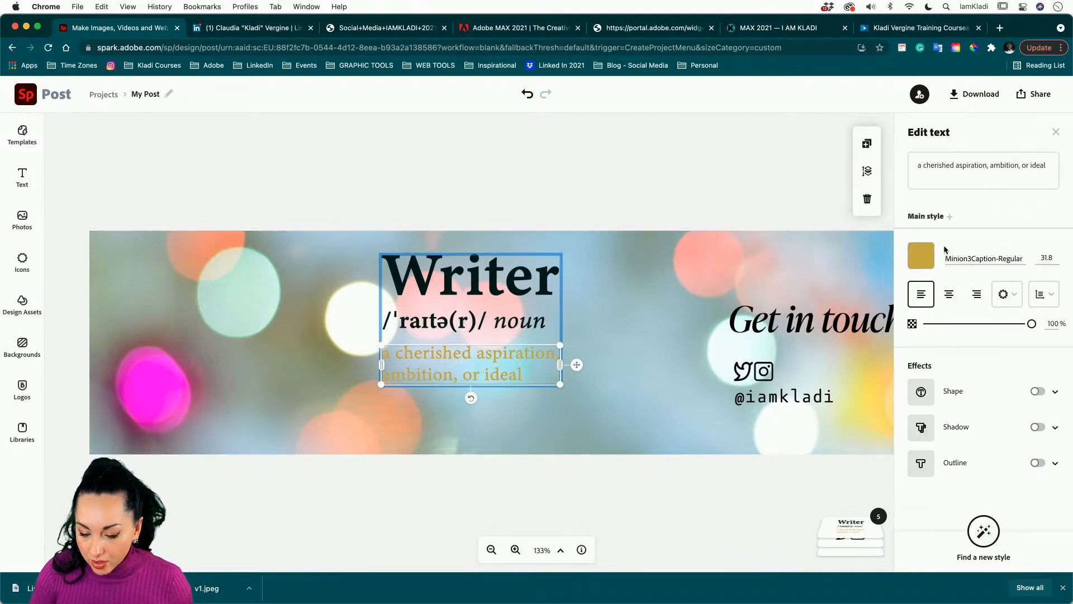
click(923, 257)
click(933, 314)
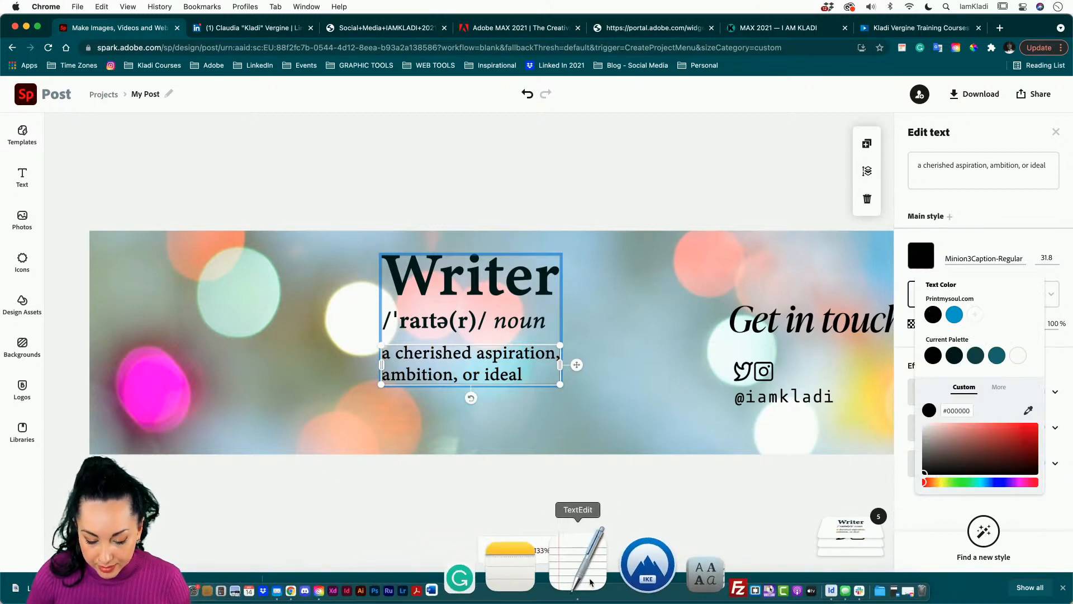
- Replace the placeholder definition with the writer definition from TextEdit, trimmed to its first sentence ending in "communicate ideas."
click(590, 581)
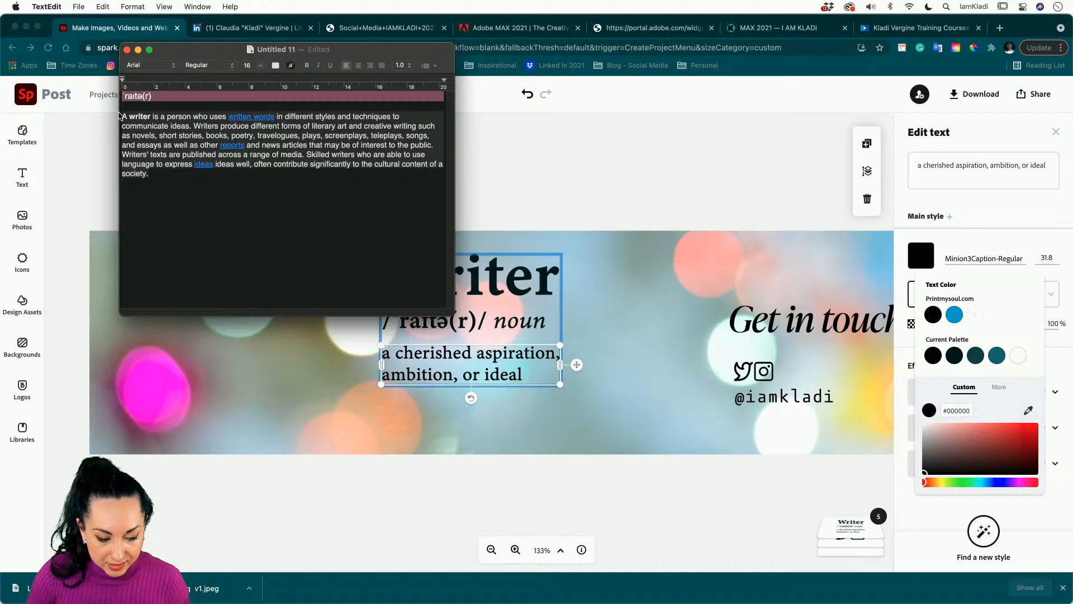
drag(121, 114, 208, 172)
key(super+c)
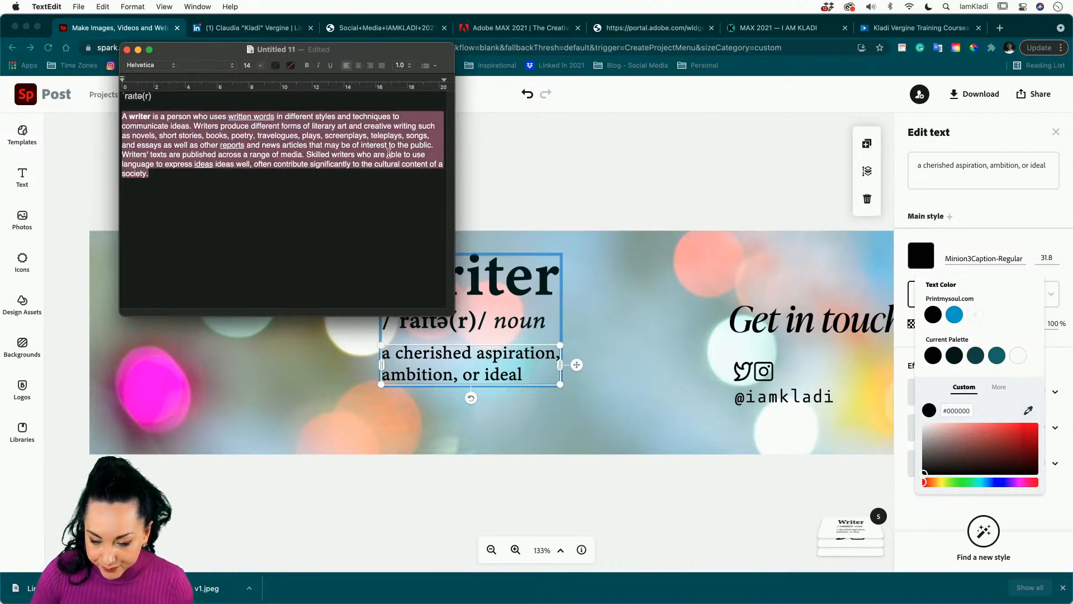
click(968, 166)
key(super+a)
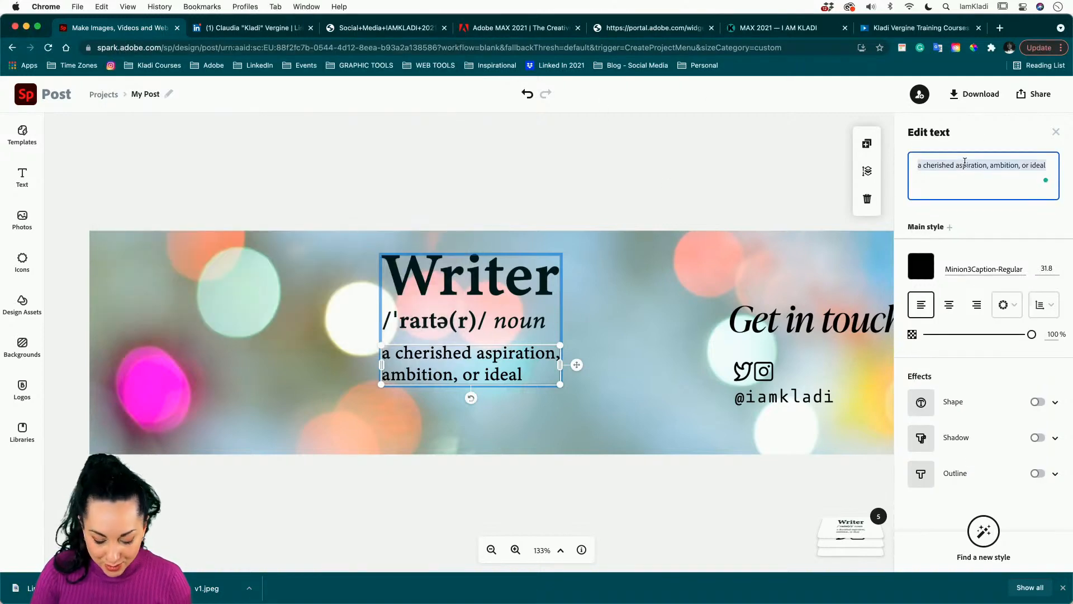
key(super+v)
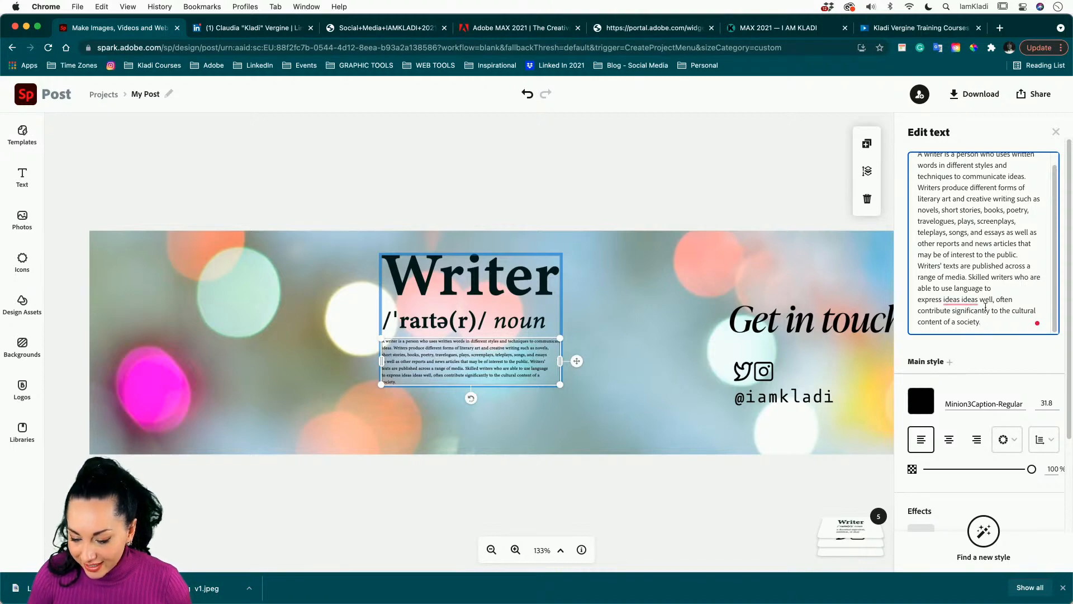
drag(983, 323, 1026, 181)
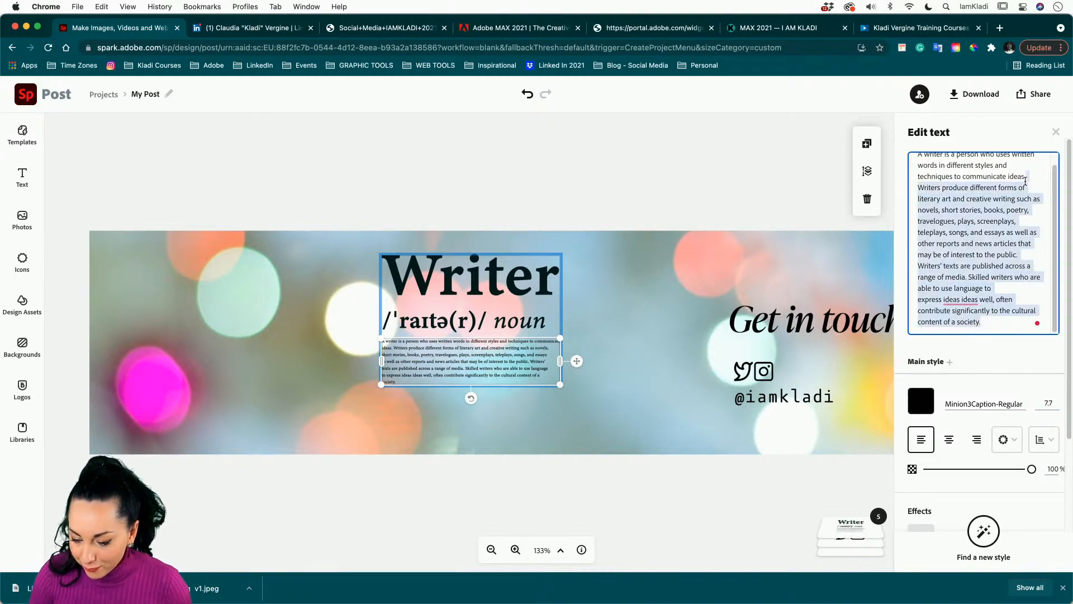
key(BackSpace)
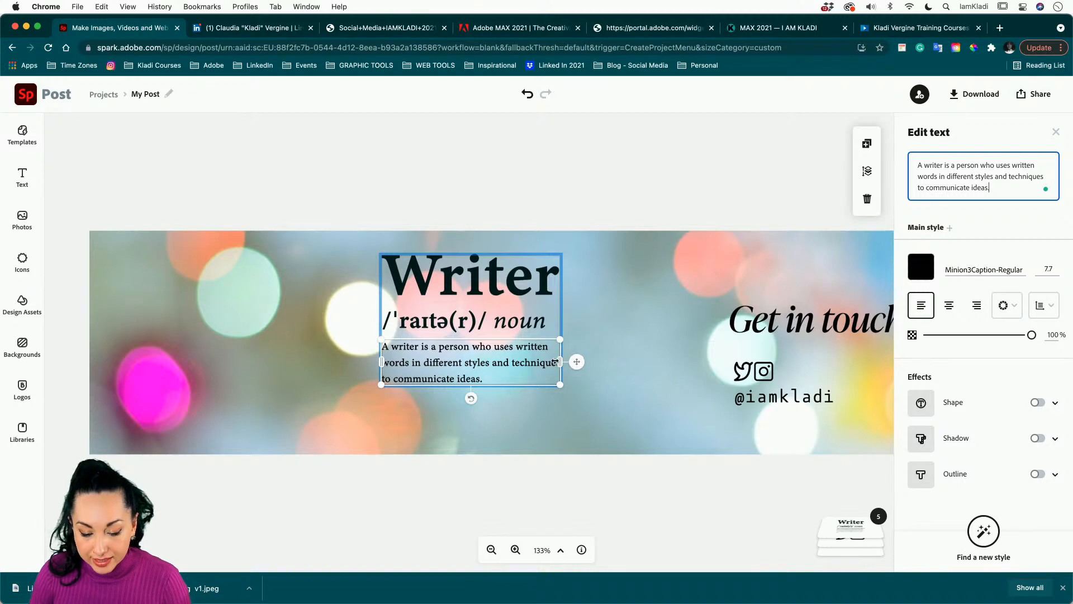
- Widen the definition text box so the sentence fits on two lines, and move the Writer group slightly left and down on the banner
drag(560, 362, 685, 344)
click(466, 263)
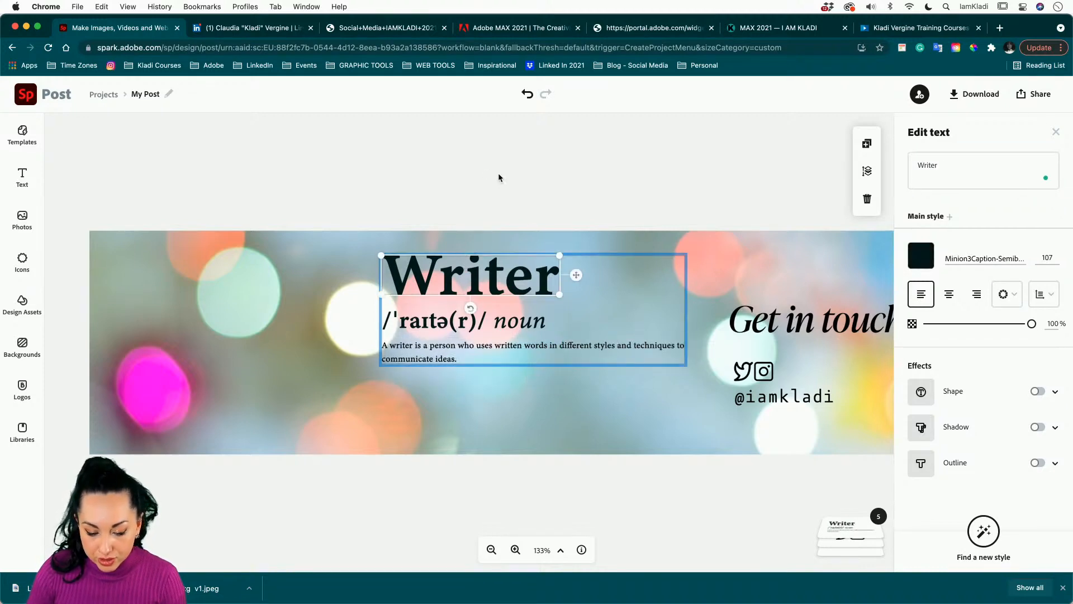
click(499, 177)
click(470, 258)
click(464, 273)
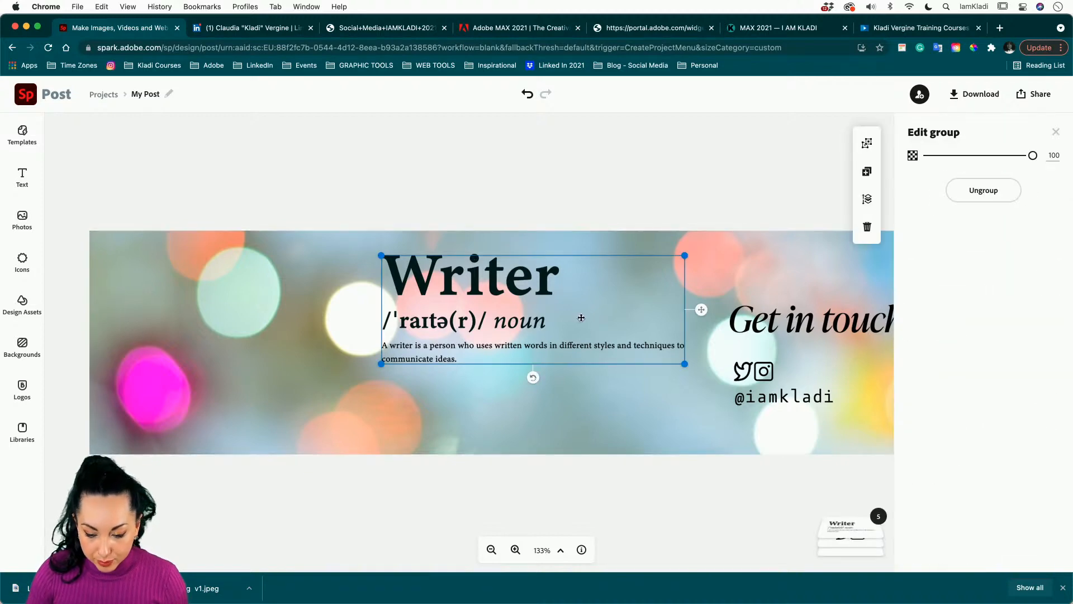
drag(548, 264, 459, 279)
mouse_move(463, 286)
mouse_down()
mouse_move(484, 304)
mouse_move(486, 328)
mouse_move(479, 293)
mouse_up()
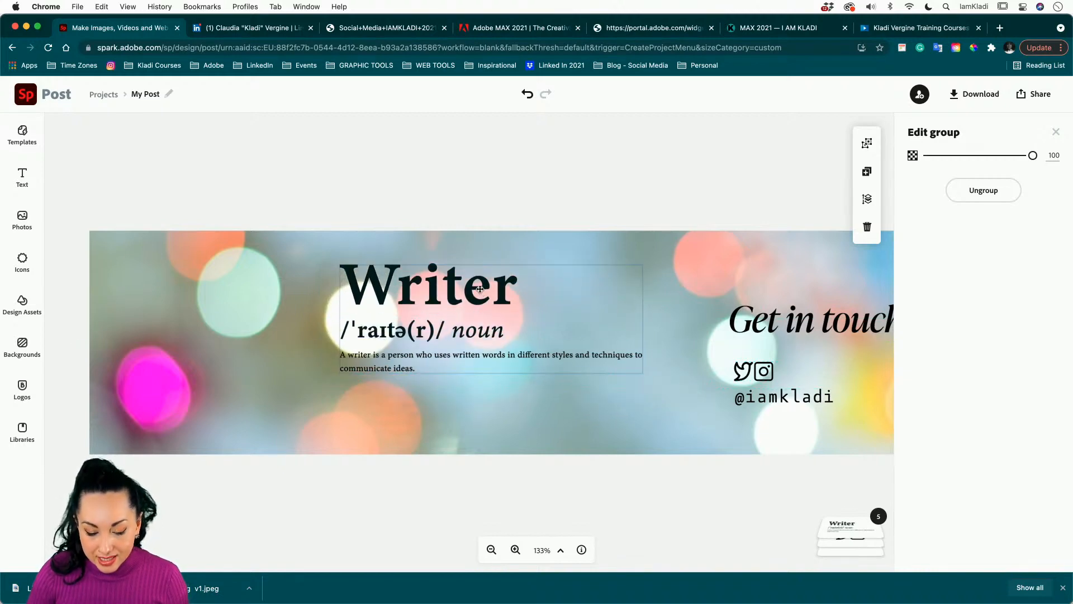
click(526, 174)
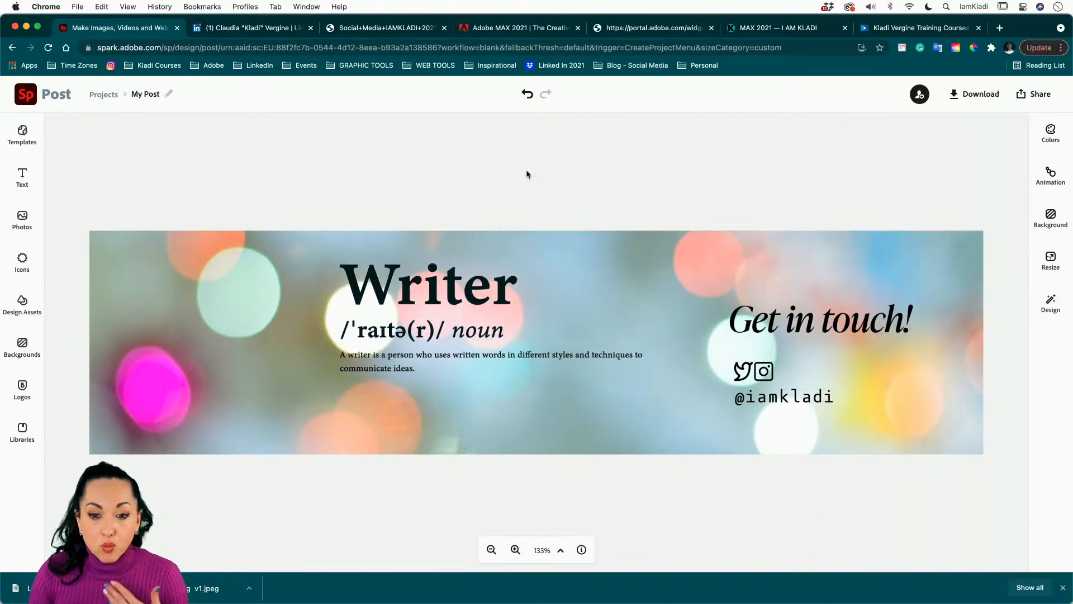
- Match the "Get in touch!" heading to the Writer headword by setting its font to Minion 3 Caption Semibold
click(440, 285)
click(441, 285)
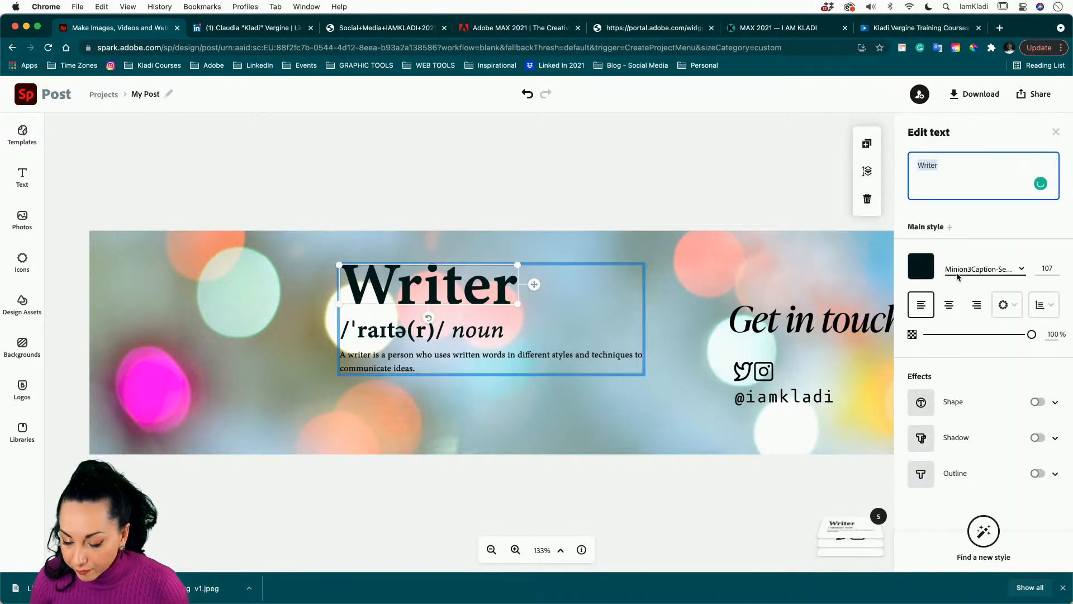
click(848, 329)
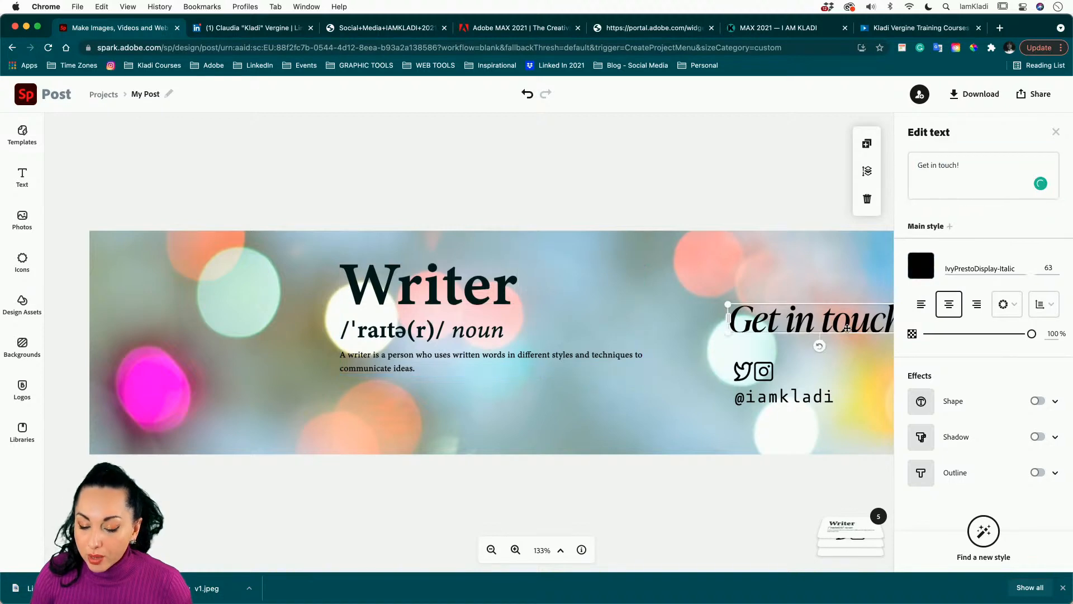
click(979, 258)
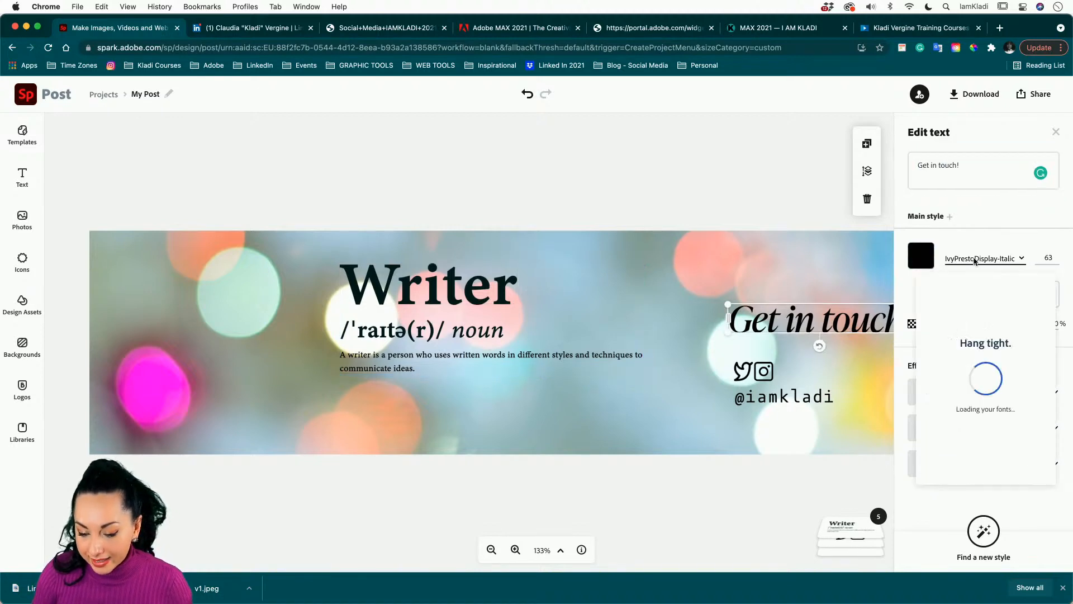
scroll(988, 401, down, 10)
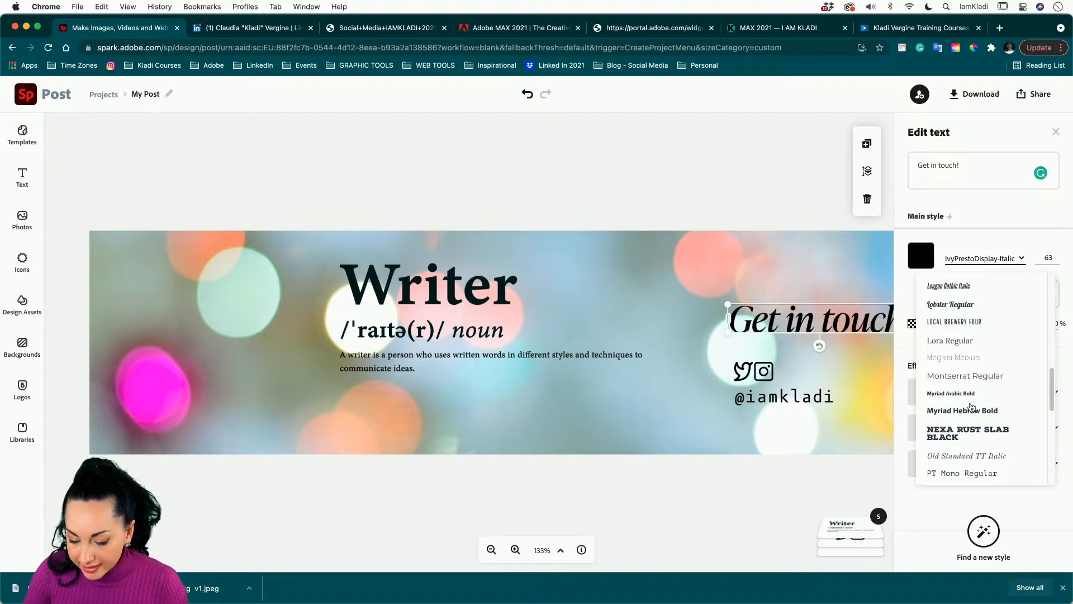
scroll(972, 407, down, 10)
scroll(972, 407, down, 2)
scroll(971, 406, down, 6)
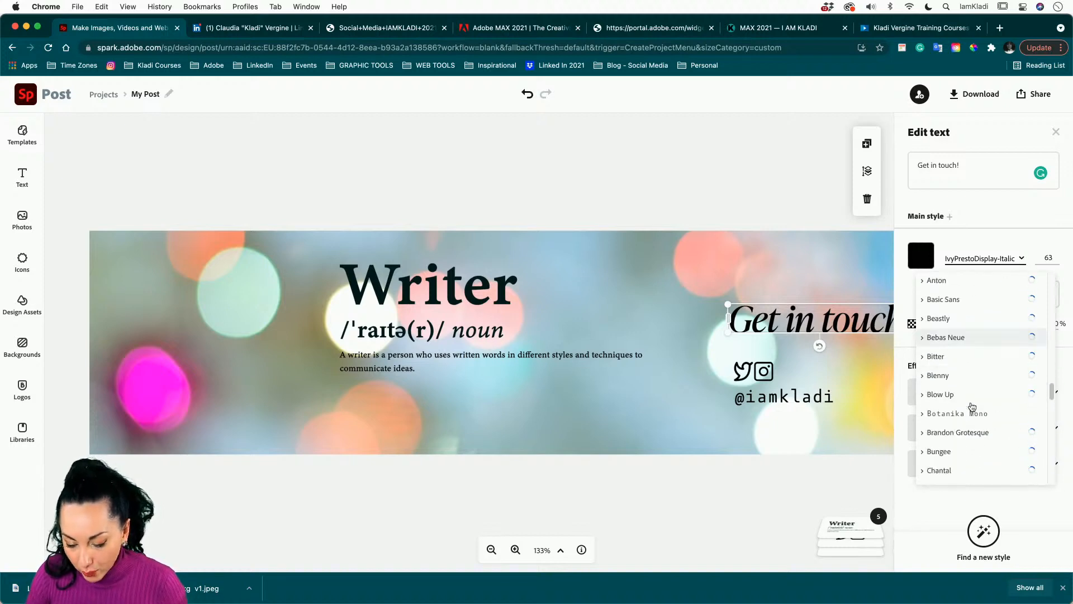
scroll(972, 406, down, 8)
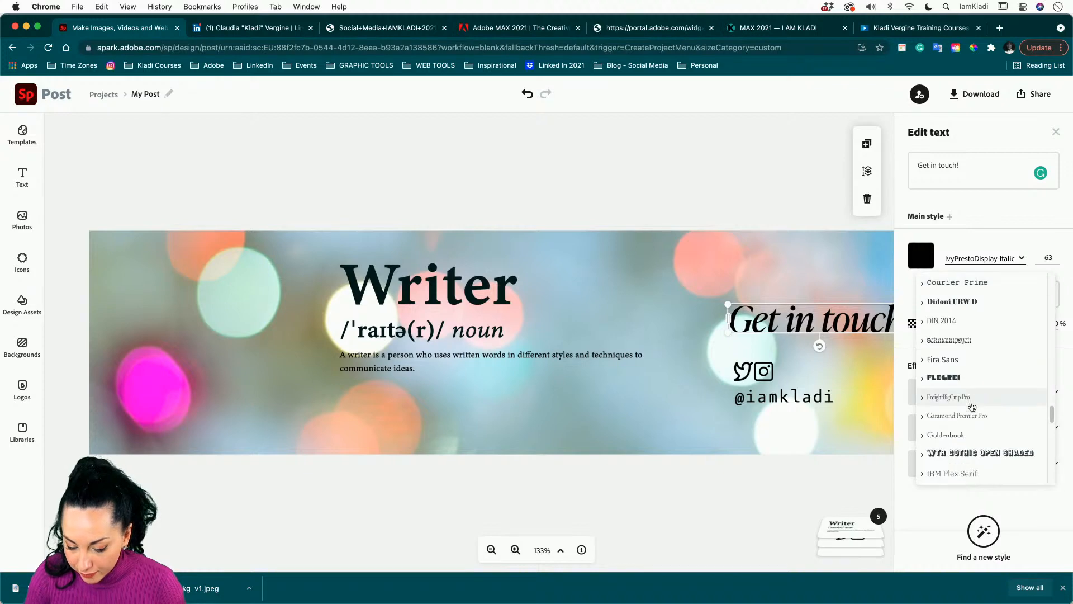
scroll(972, 406, down, 1)
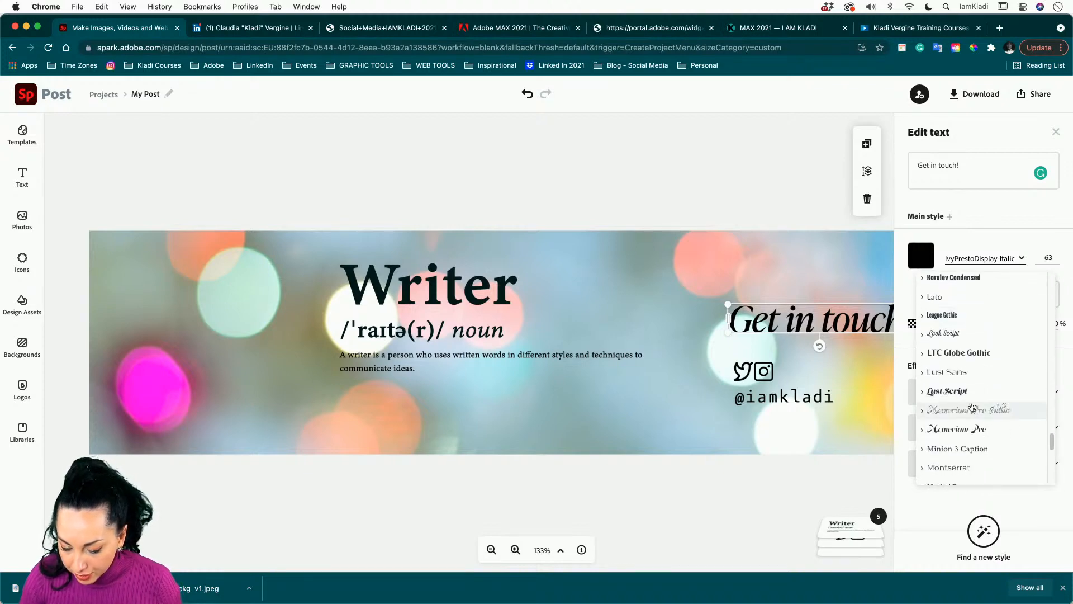
click(959, 431)
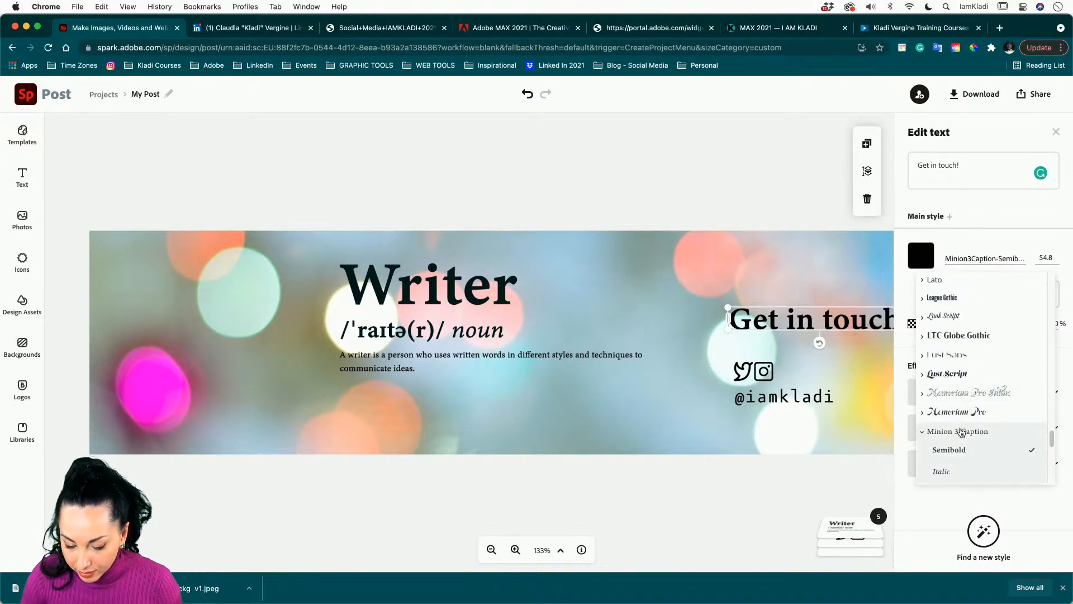
- Set the font of the social media handle below the icons to Minion 3 Caption Semibold
click(792, 399)
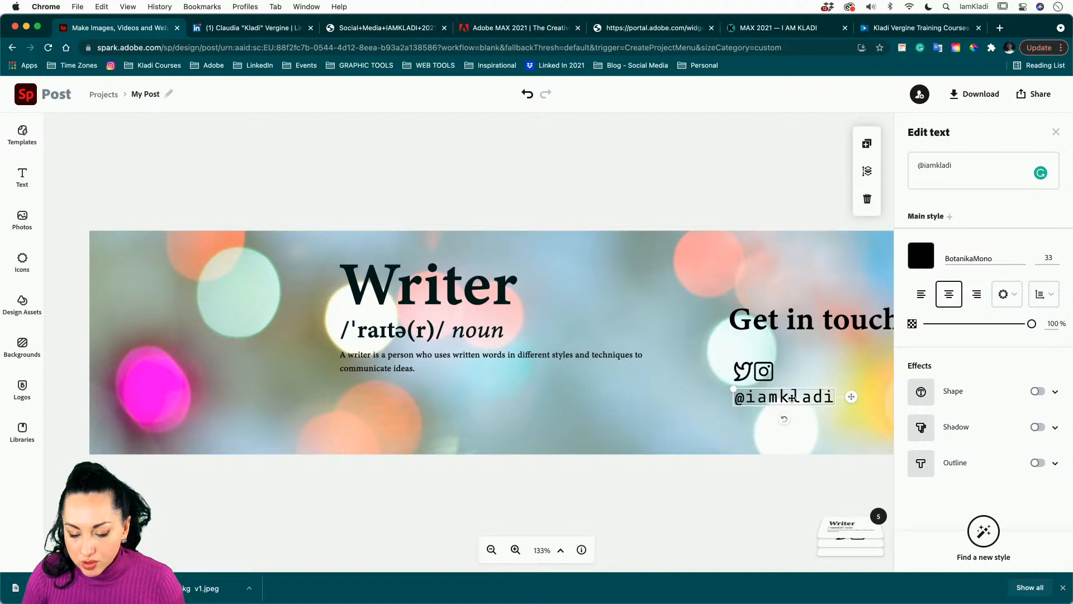
click(994, 259)
scroll(967, 415, down, 10)
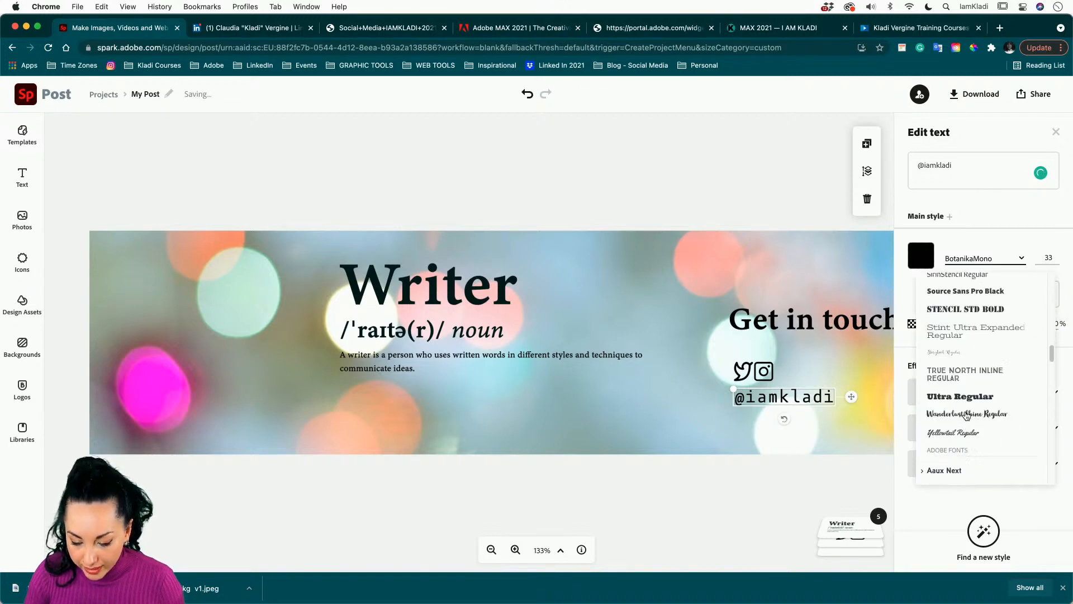
scroll(966, 414, down, 15)
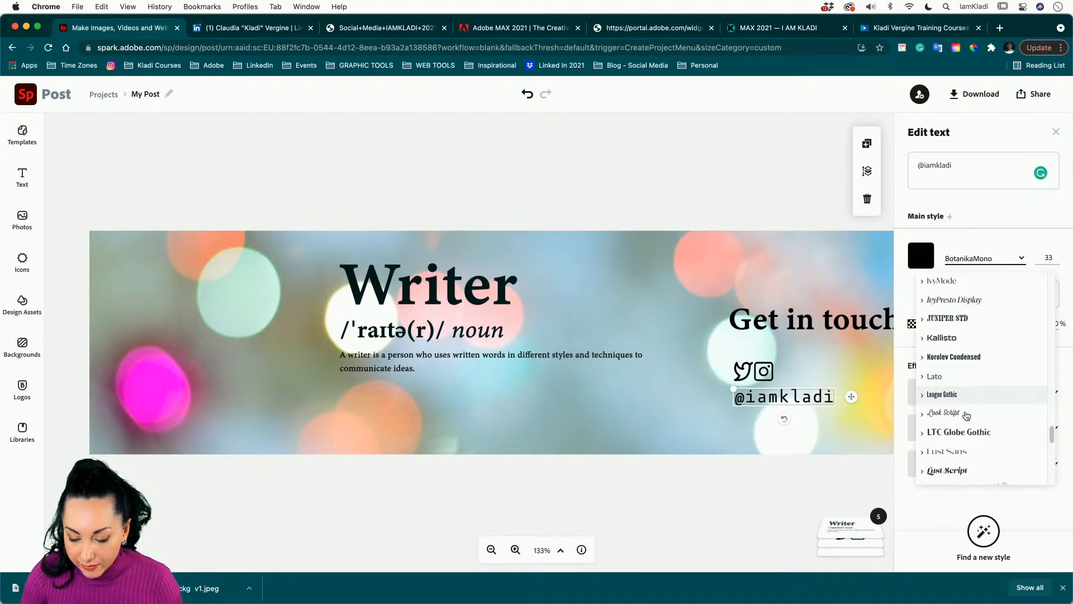
scroll(966, 415, down, 6)
click(967, 368)
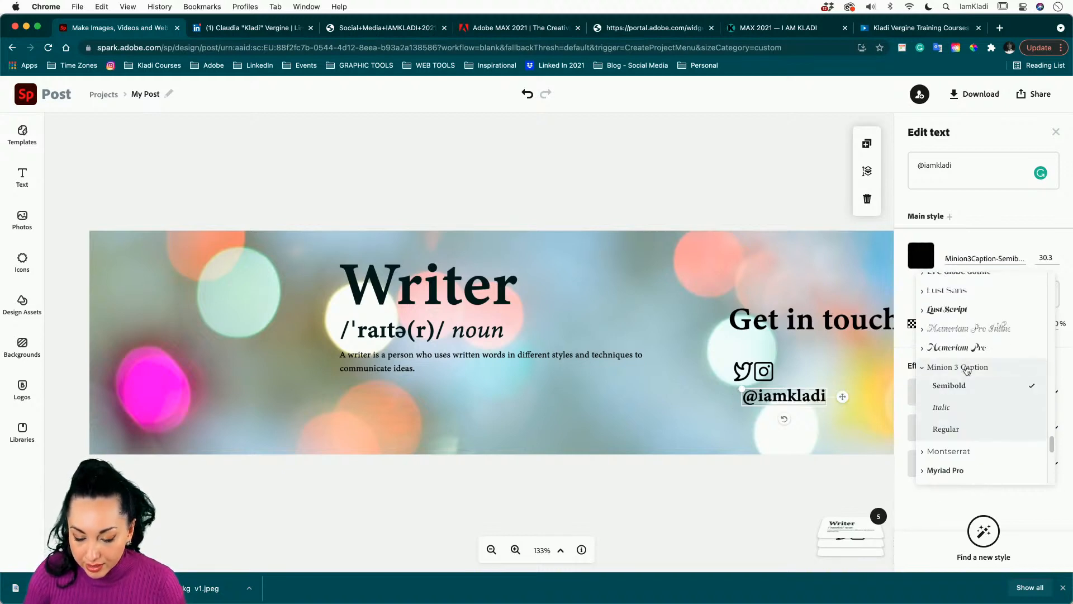
click(437, 296)
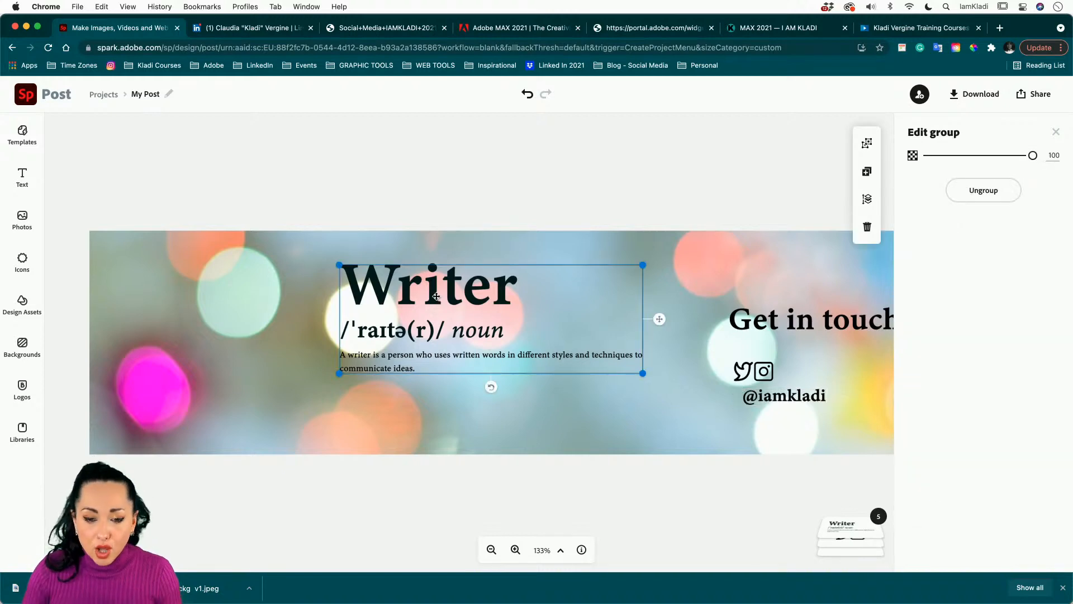
- Move the Writer group down and right so it is vertically centred on the banner
drag(436, 296, 455, 328)
key(ctrl+super+d)
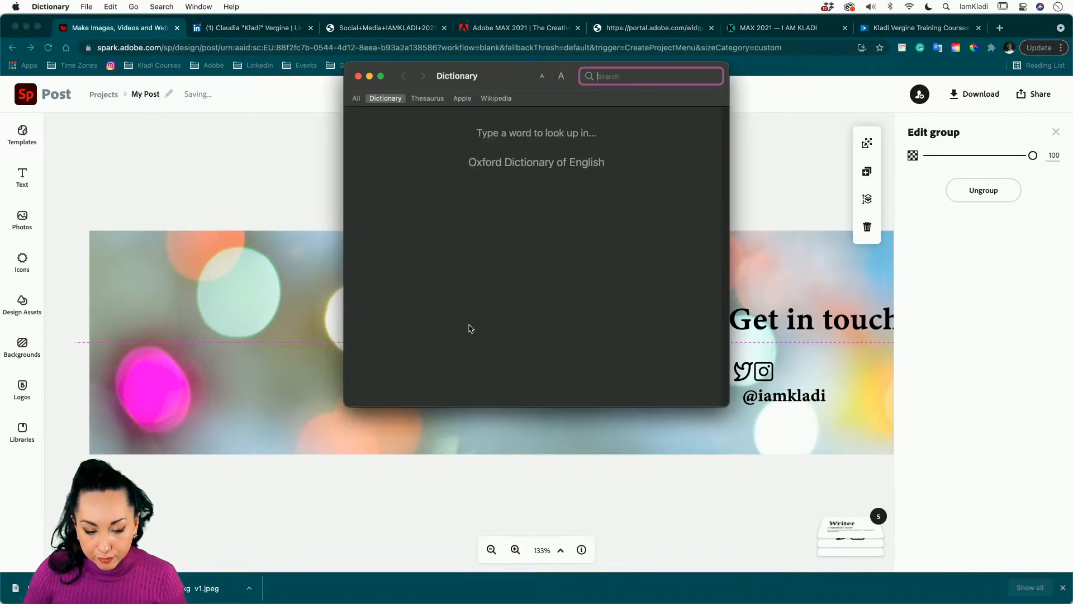
click(359, 76)
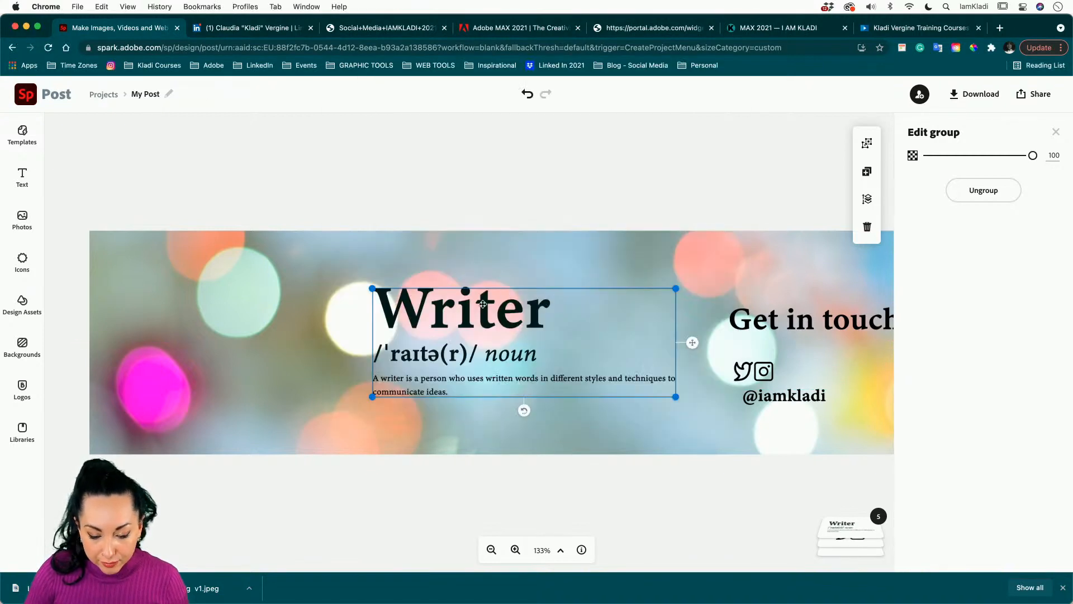
drag(483, 304, 497, 305)
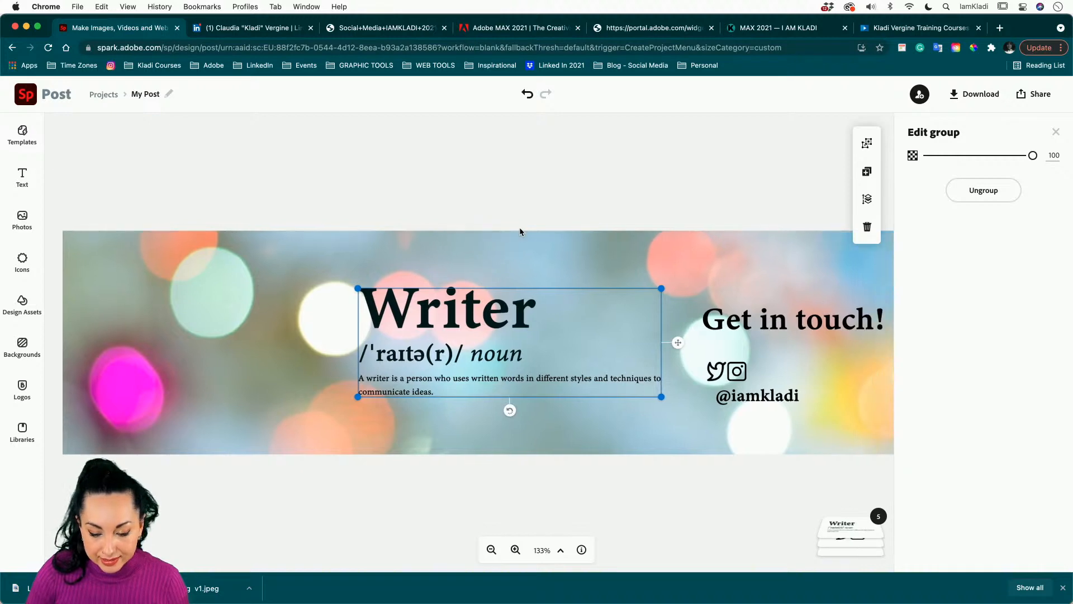
- Move the "Get in touch!" heading lower and shift the social icons right to line up with the handle below them
click(711, 320)
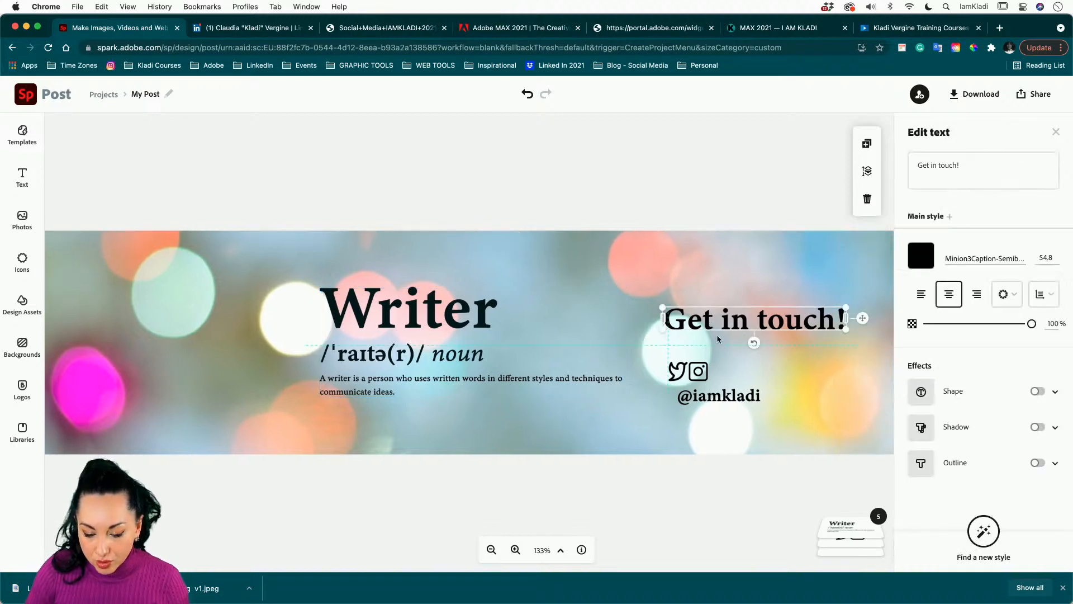
drag(718, 339, 719, 341)
click(691, 369)
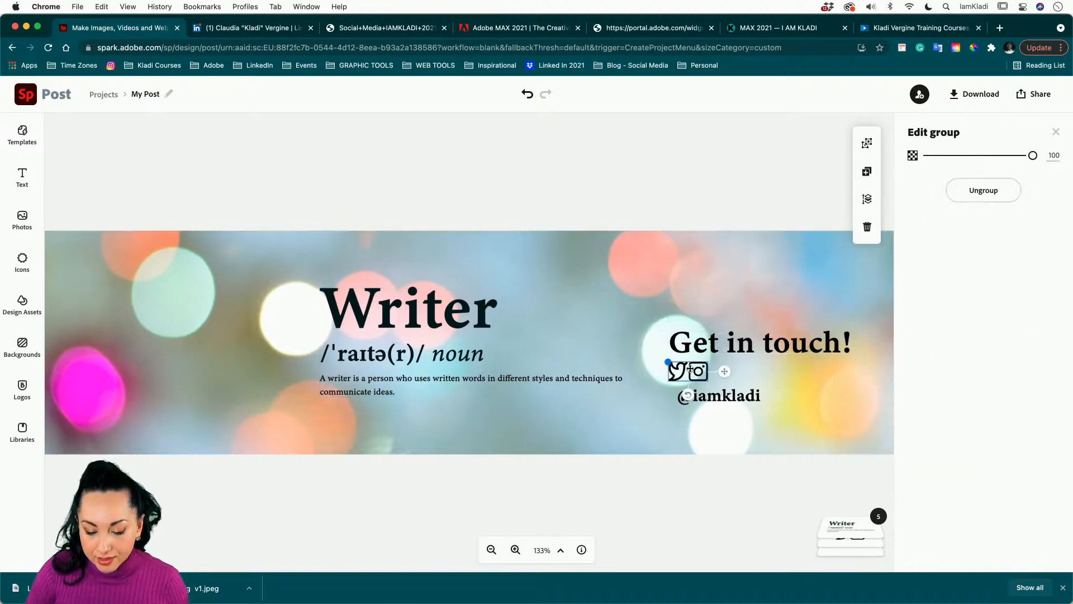
drag(700, 384, 709, 385)
- Move the social icons and the handle together slightly lower beneath the heading and group them
click(726, 399)
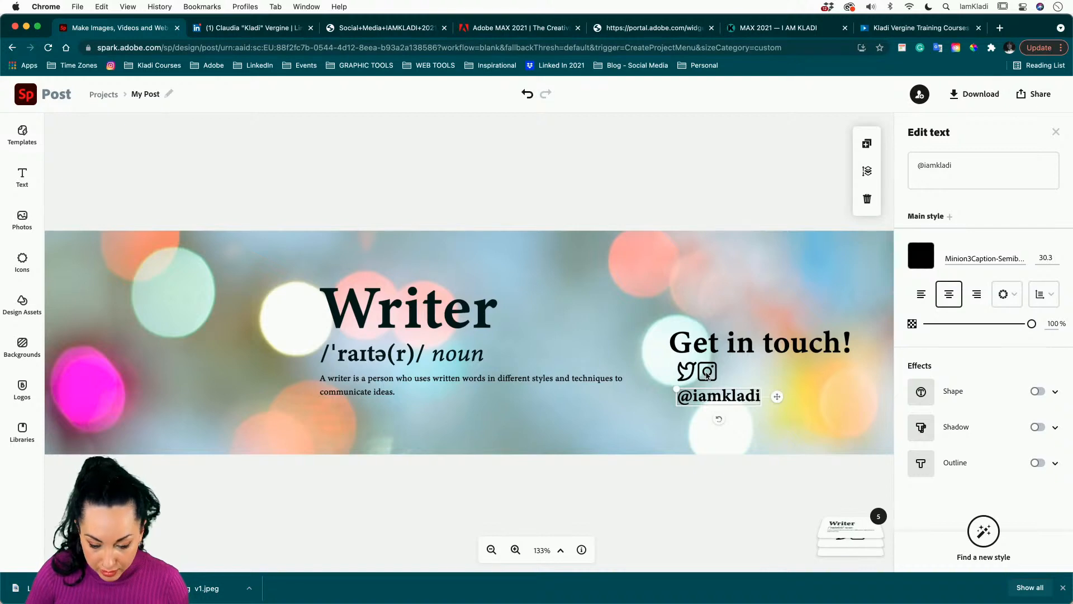
shift+click(688, 367)
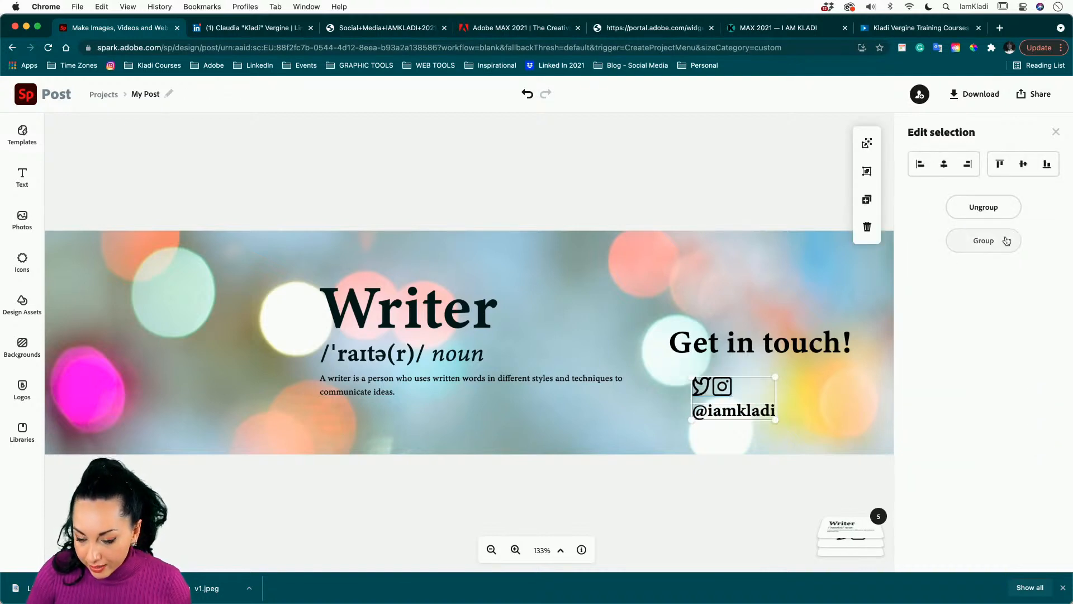
click(985, 241)
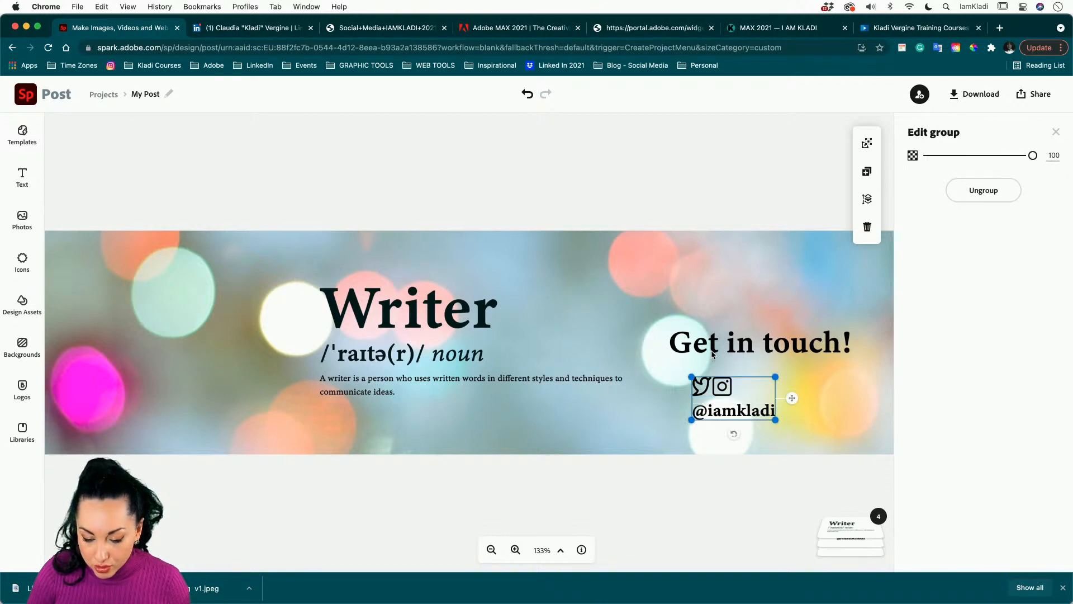
click(766, 197)
- Group the "Get in touch!" heading with the icons and handle aligned under it, and place it slightly smaller near the banner's lower-right corner
drag(713, 384, 695, 384)
shift+click(715, 349)
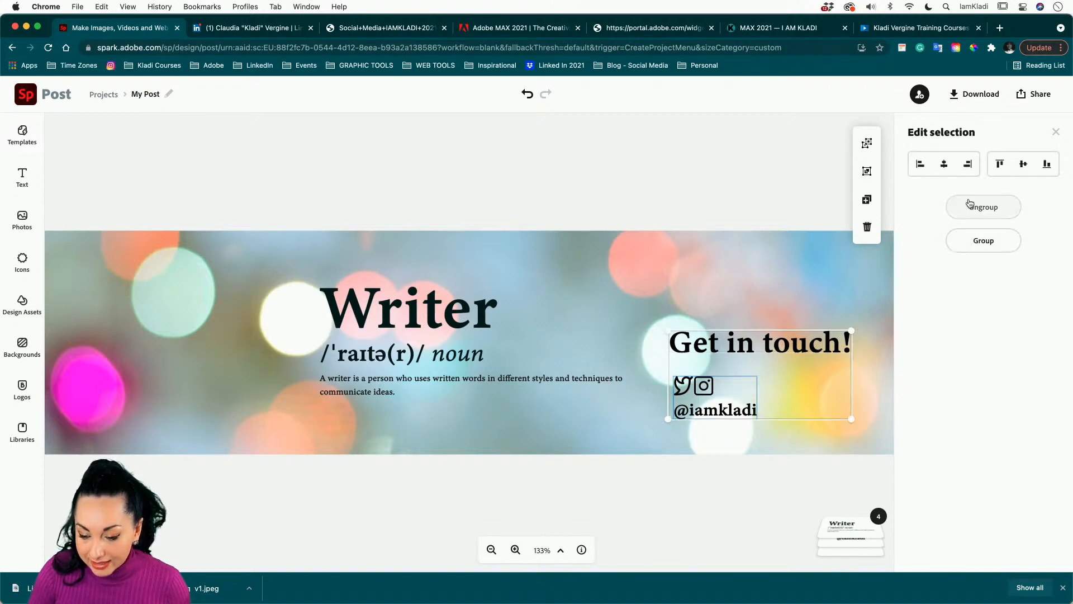
click(969, 245)
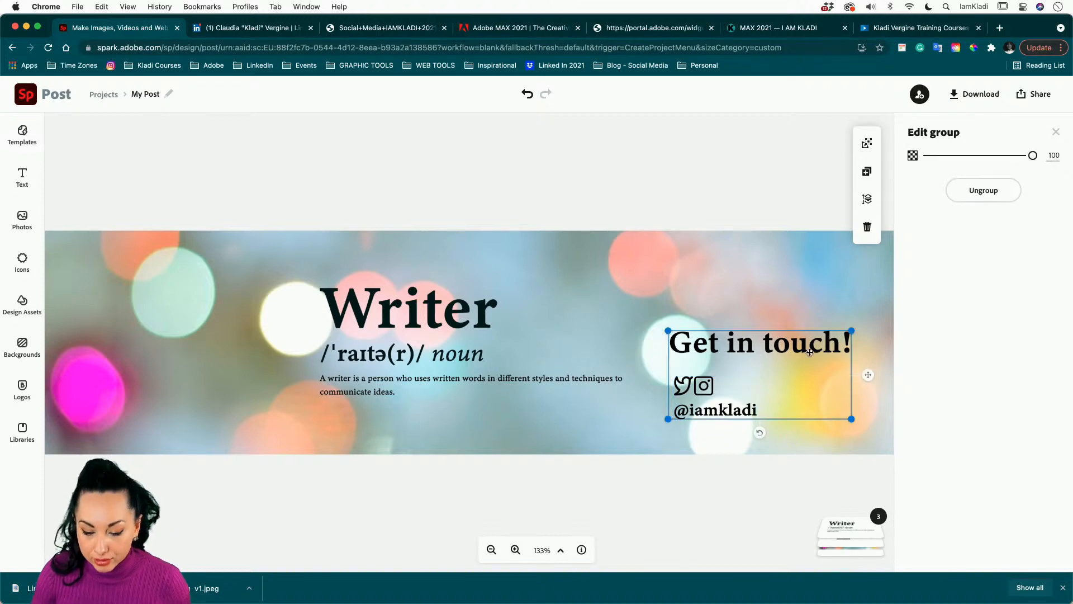
drag(763, 352, 785, 359)
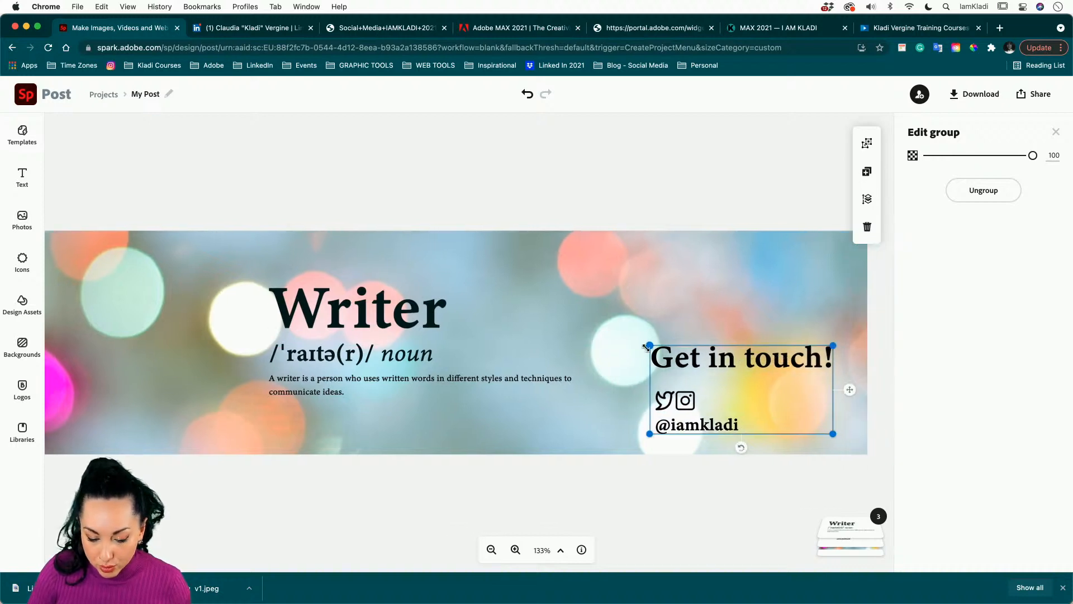
drag(651, 346, 667, 352)
- Raise the Writer group, enlarge it slightly and centre it horizontally on the banner
drag(398, 311, 383, 291)
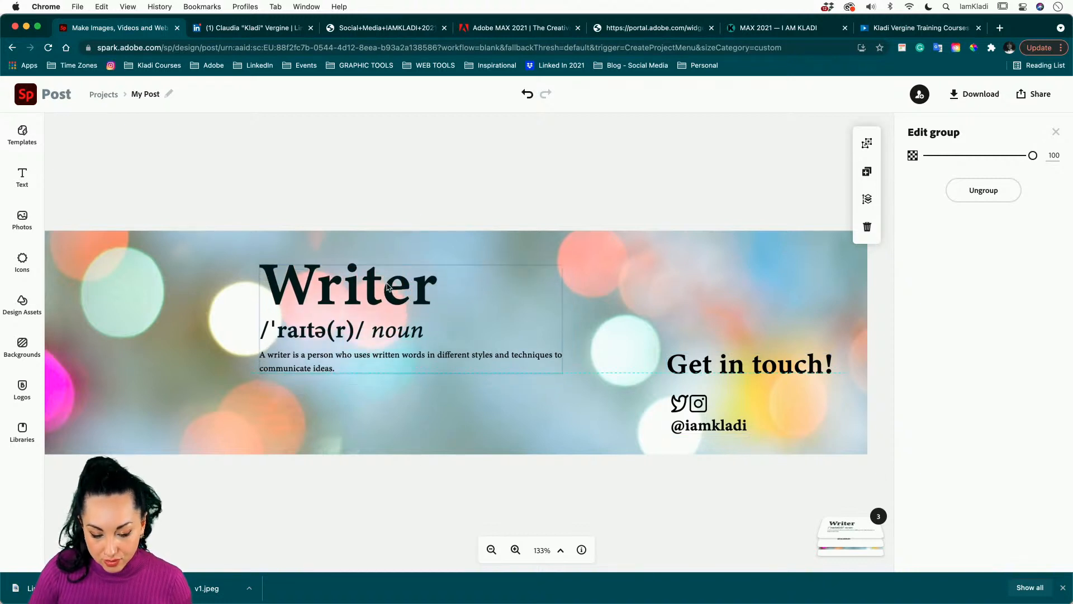
drag(562, 374, 609, 390)
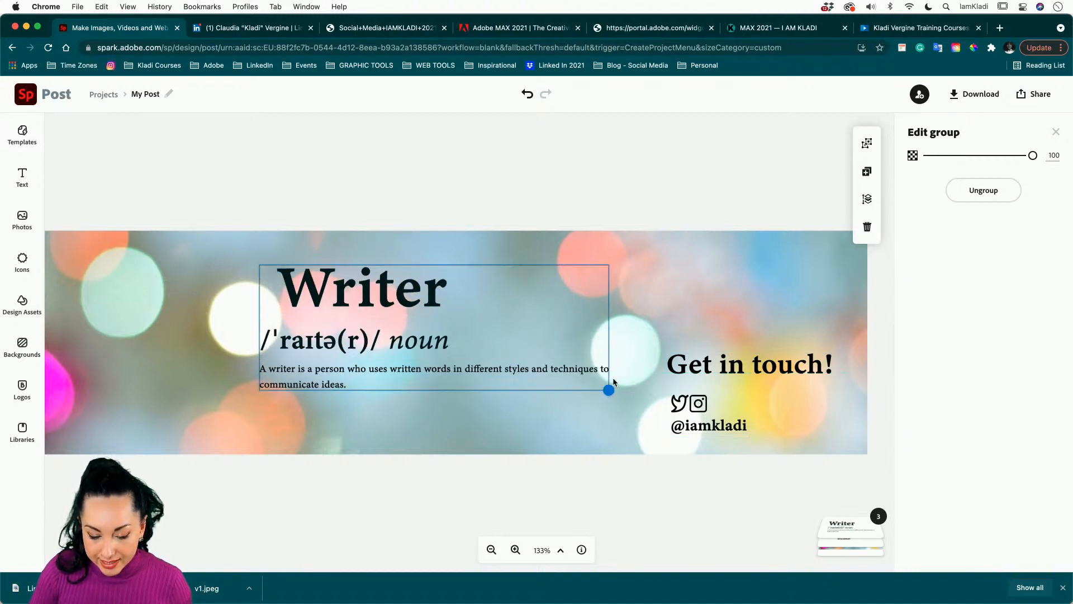
click(406, 318)
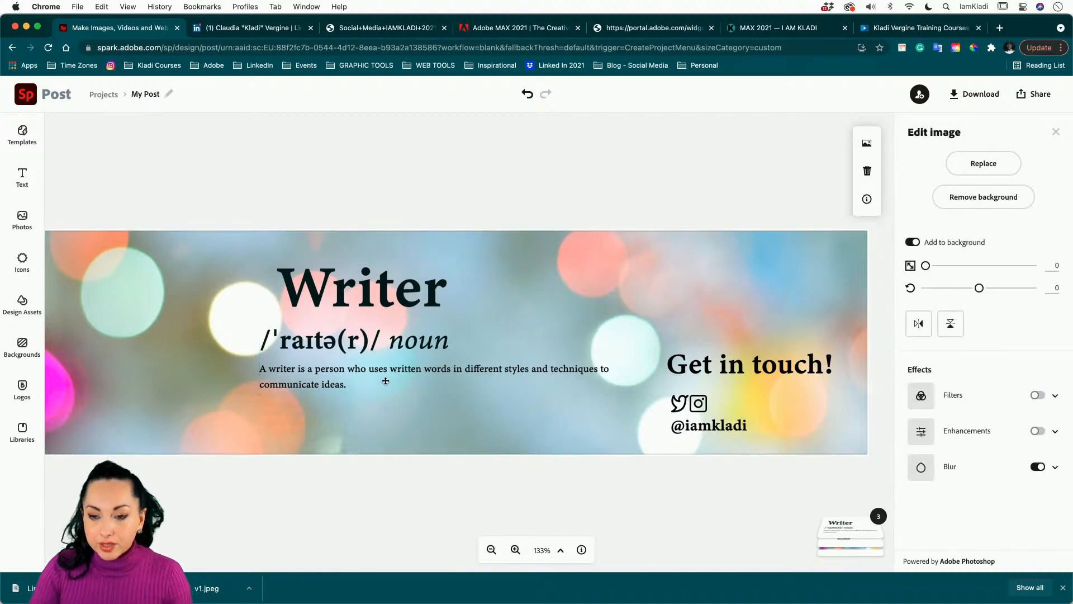
drag(376, 305, 362, 303)
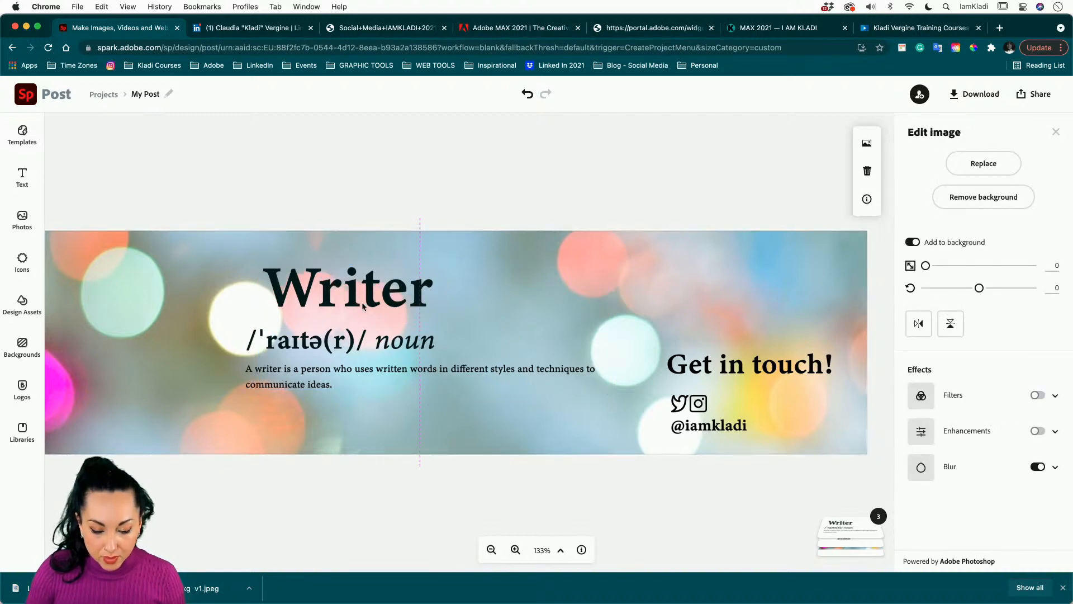
scroll(363, 304, down, 5)
click(454, 199)
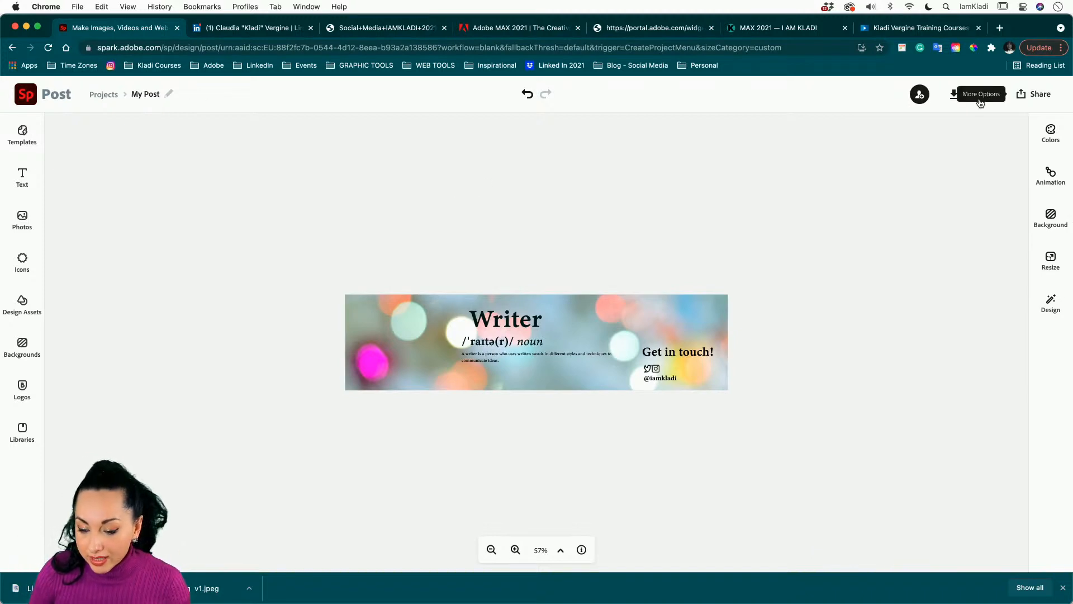
- Download the banner as a JPEG to the Desktop under the name "Lin backg v3"
click(956, 96)
click(941, 191)
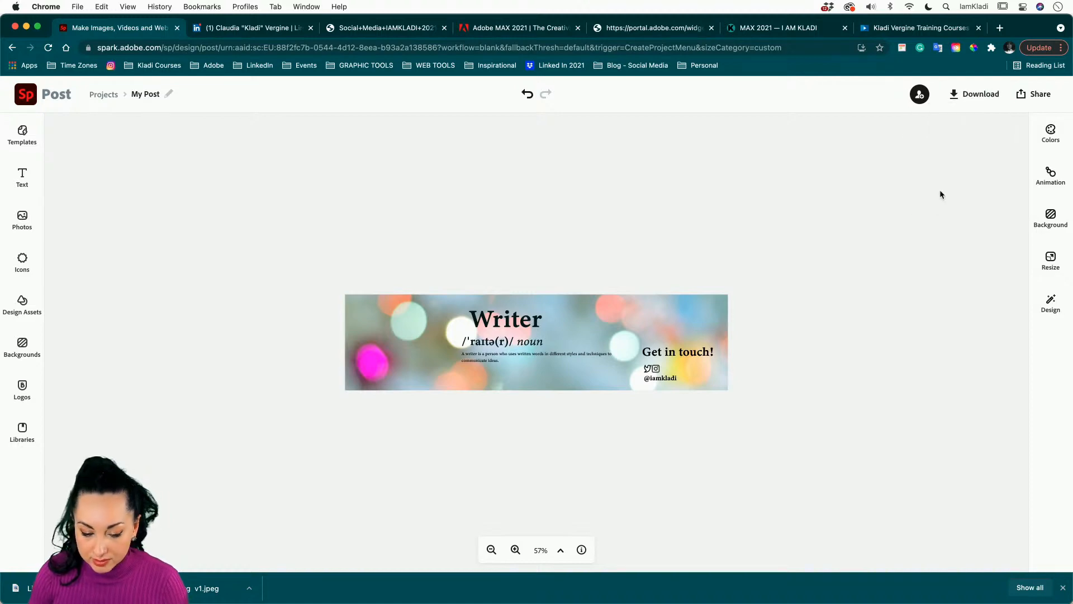
text(to the cultural content of a society.)
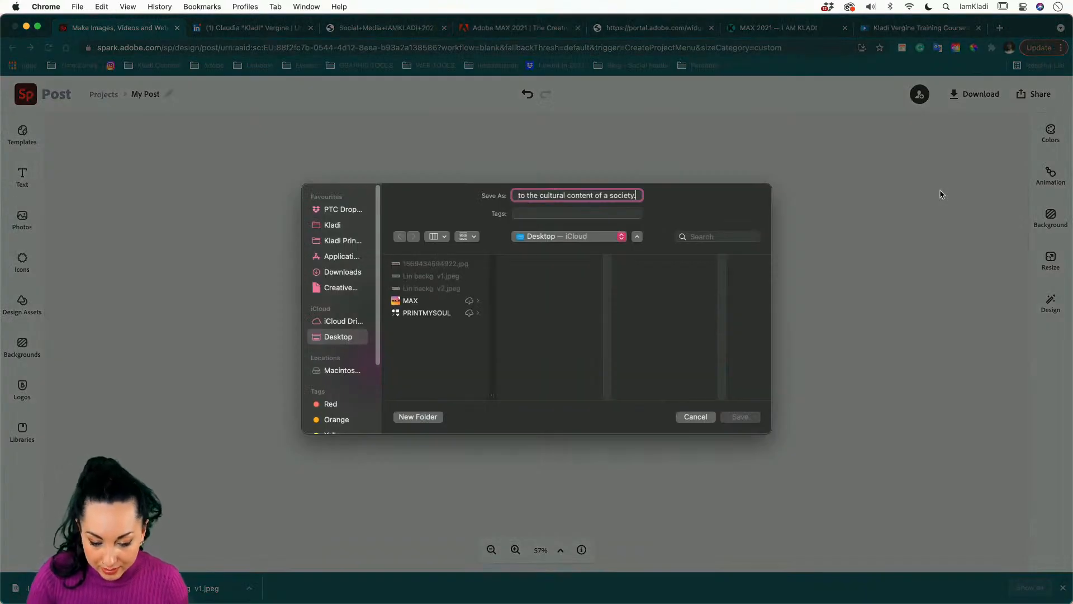
click(447, 277)
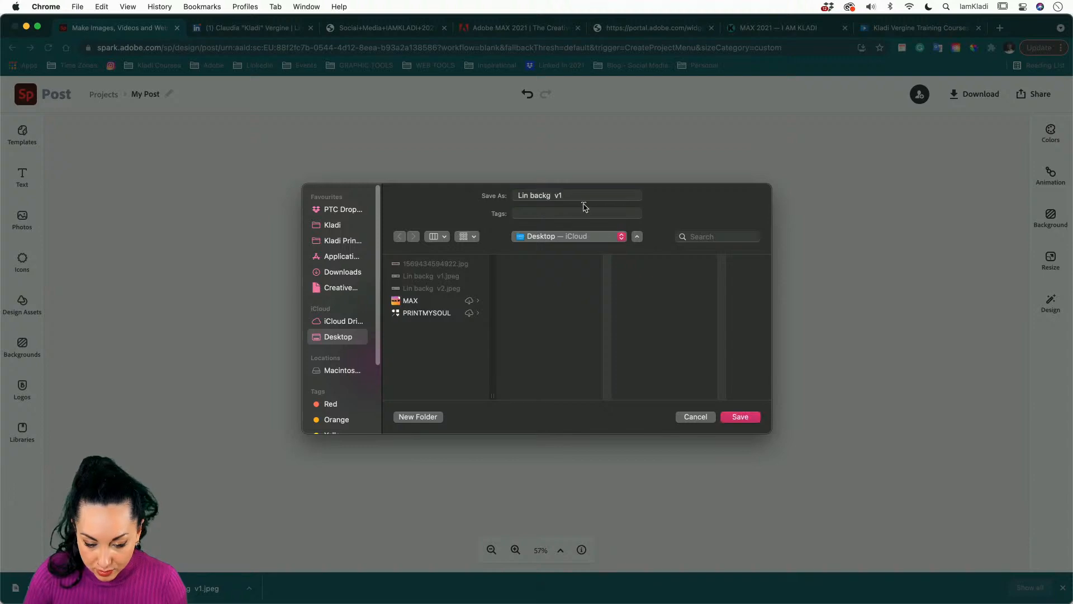
click(582, 197)
key(BackSpace)
text(3)
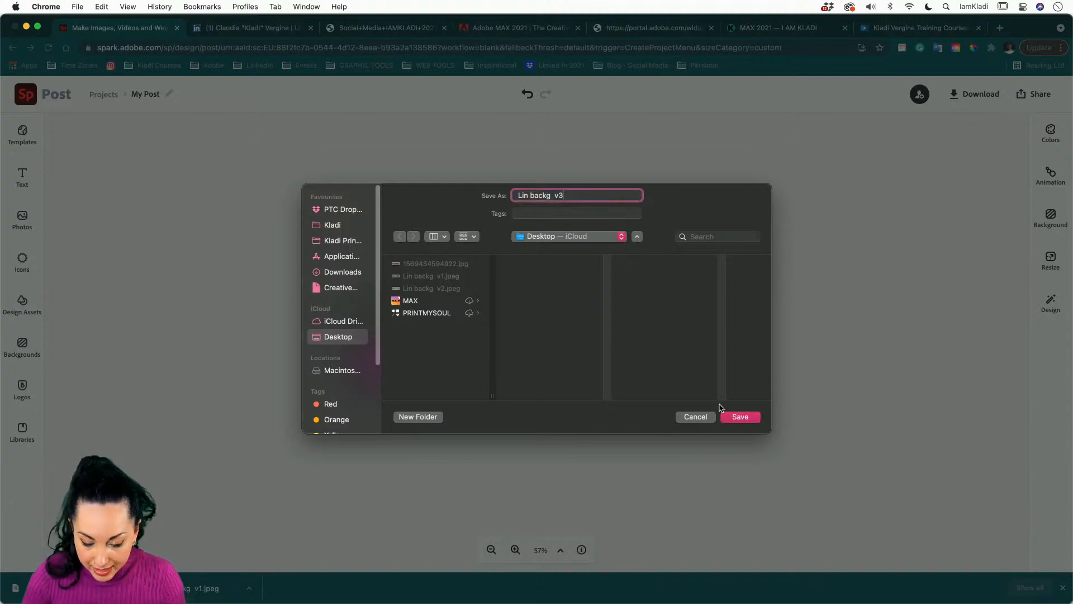
click(740, 416)
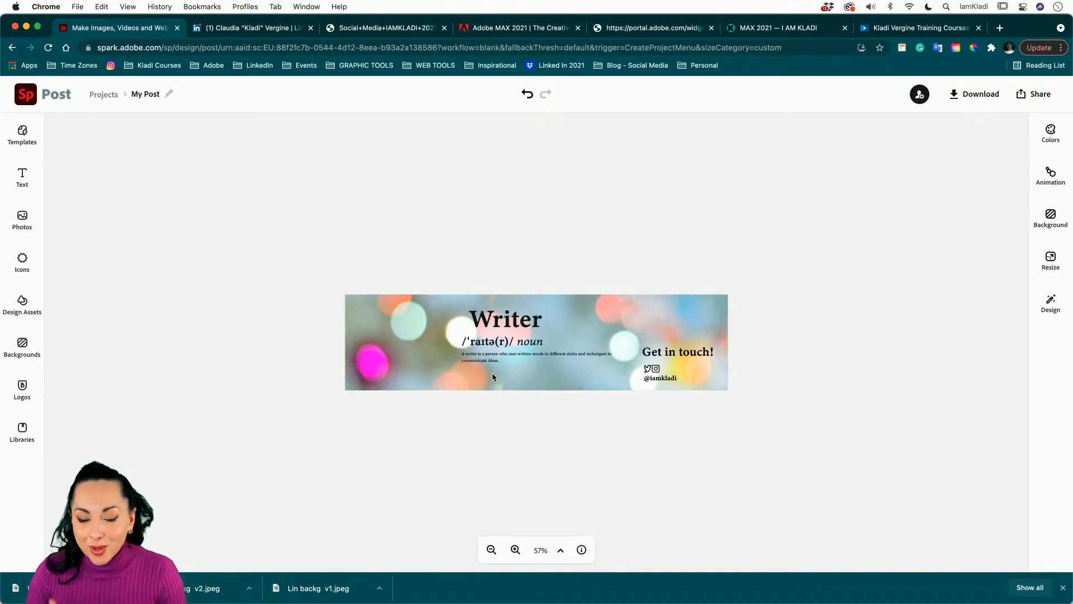
- Open the Lin backg v1, v2 and v3 JPEG files from the desktop in Preview to compare the banner versions, and return to the browser
mouse_move(1, 0)
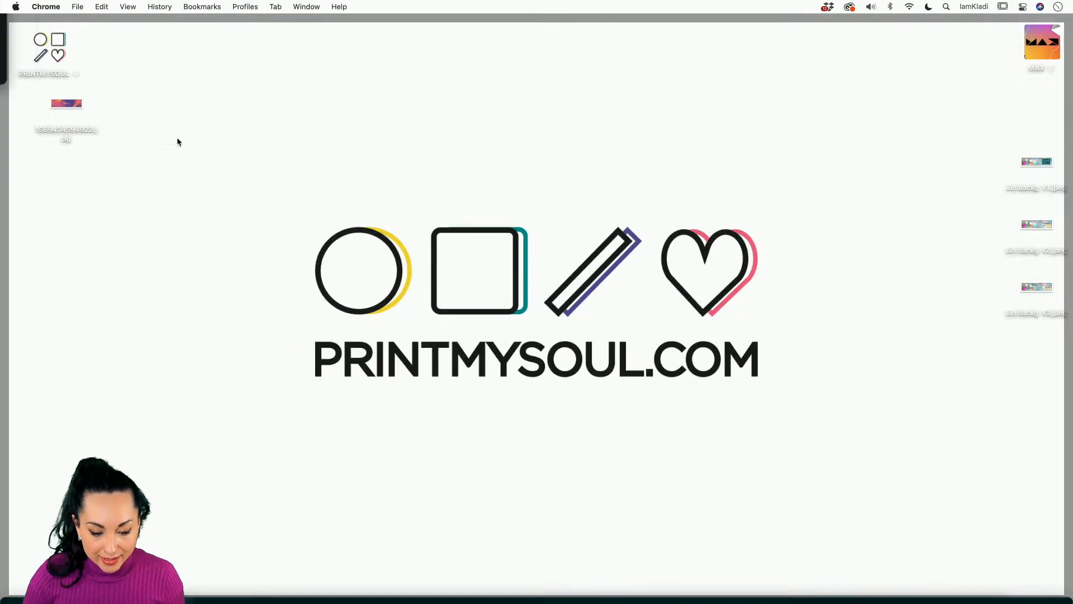
double_click(1032, 160)
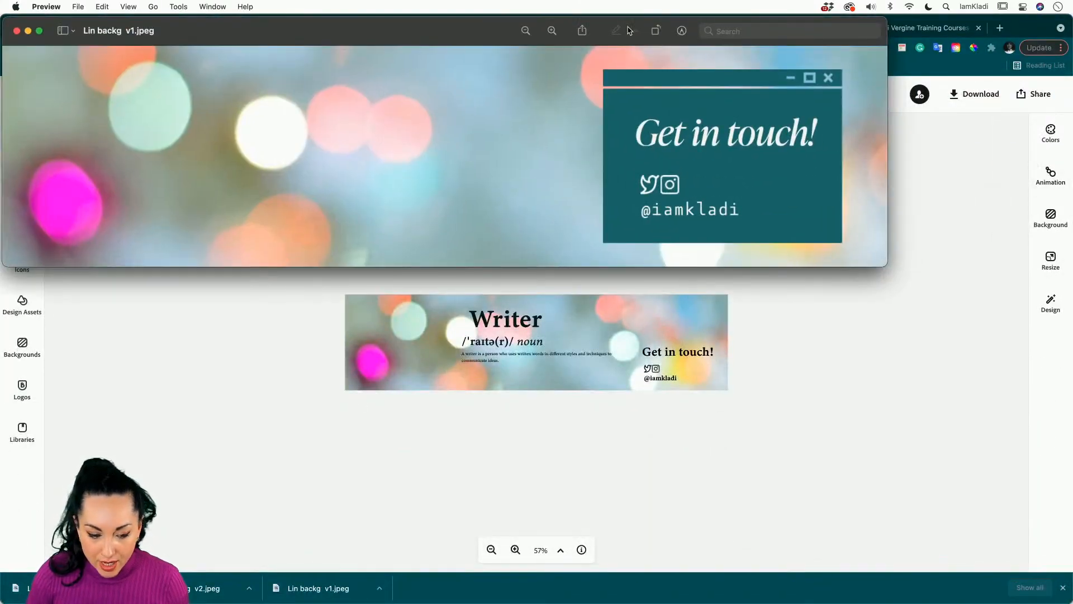
mouse_move(0, 1)
drag(1016, 220, 1032, 288)
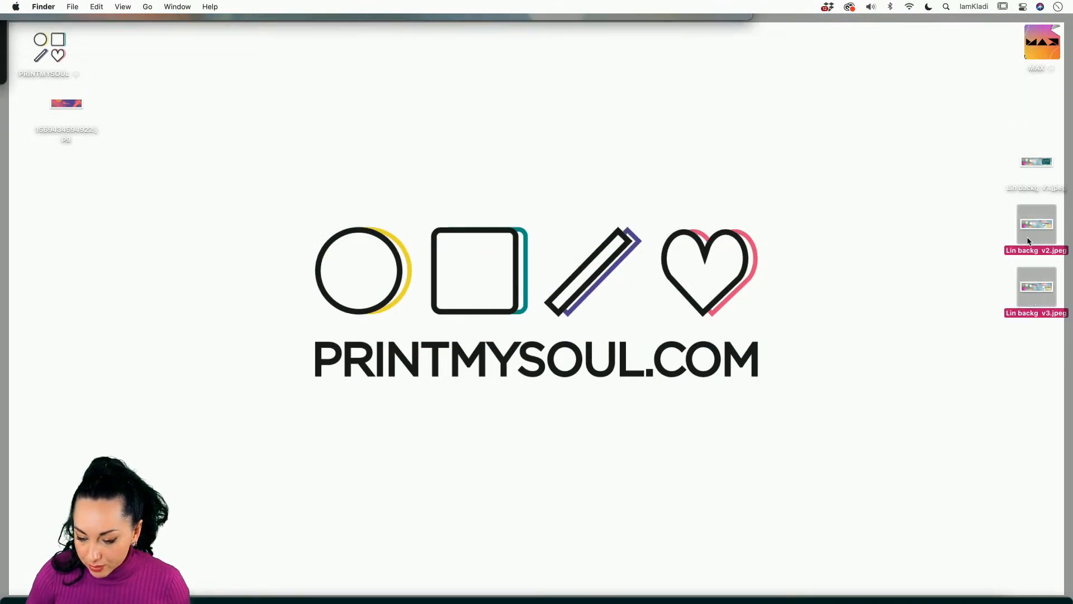
double_click(1028, 220)
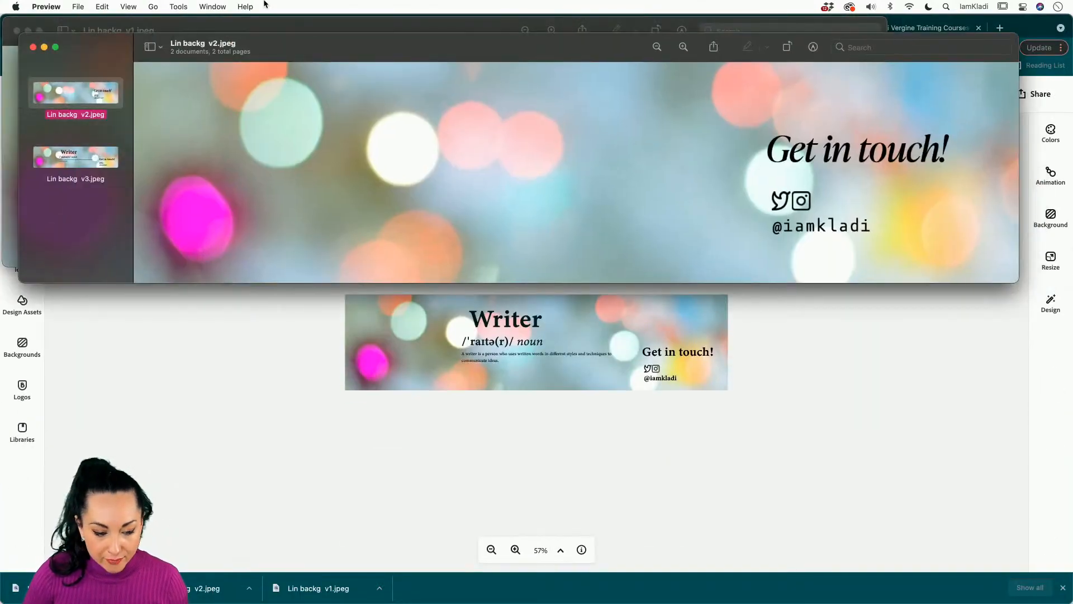
click(54, 156)
drag(271, 41, 227, 274)
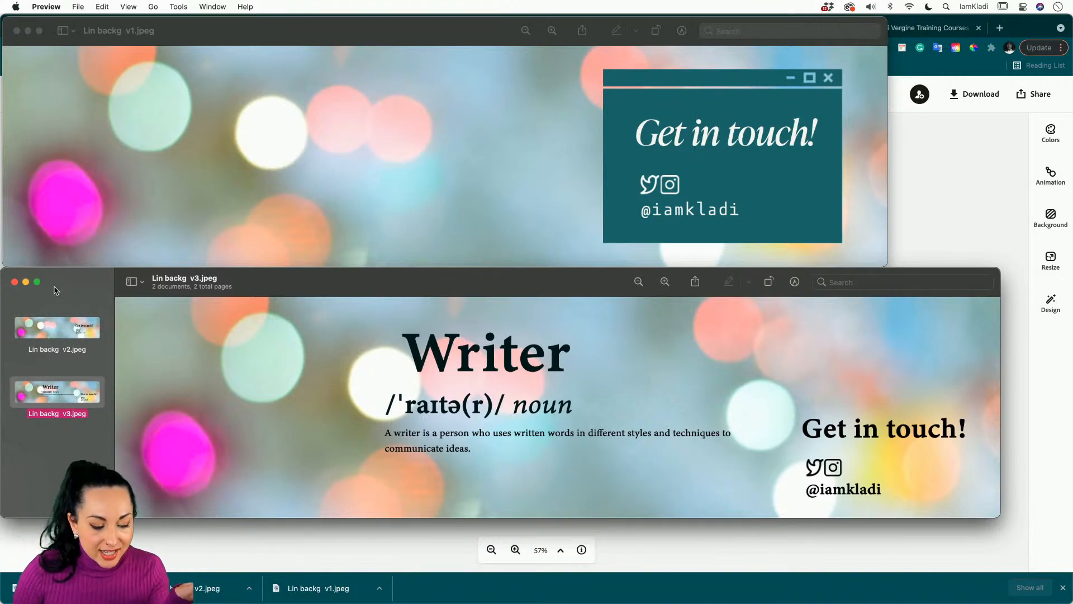
click(63, 324)
click(989, 164)
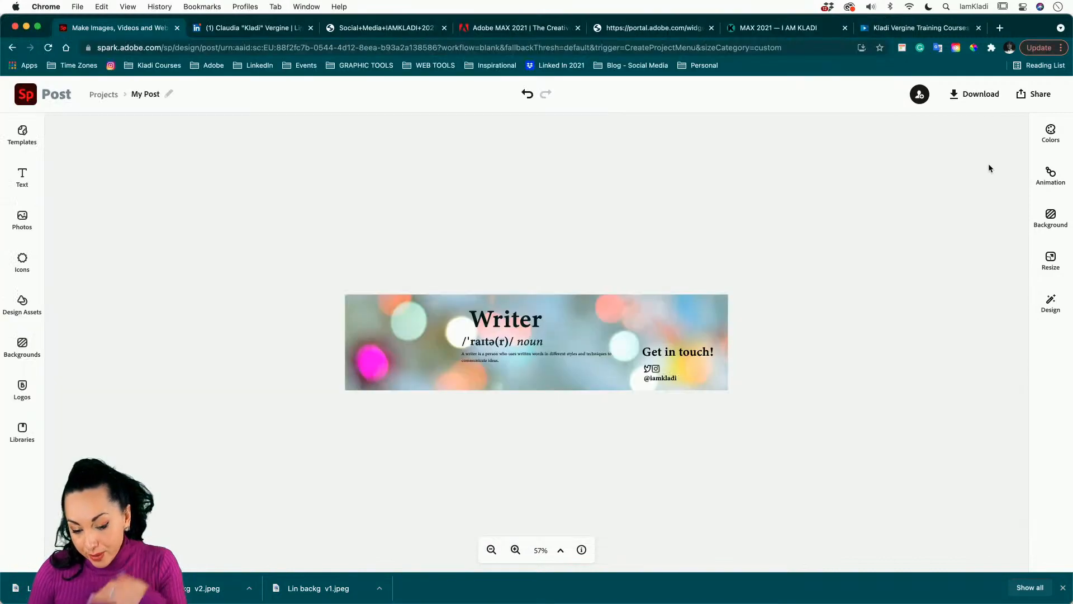
- Replace the banner's background image with the multicoloured bokeh lights photo from the free "gradient" photo results
click(636, 315)
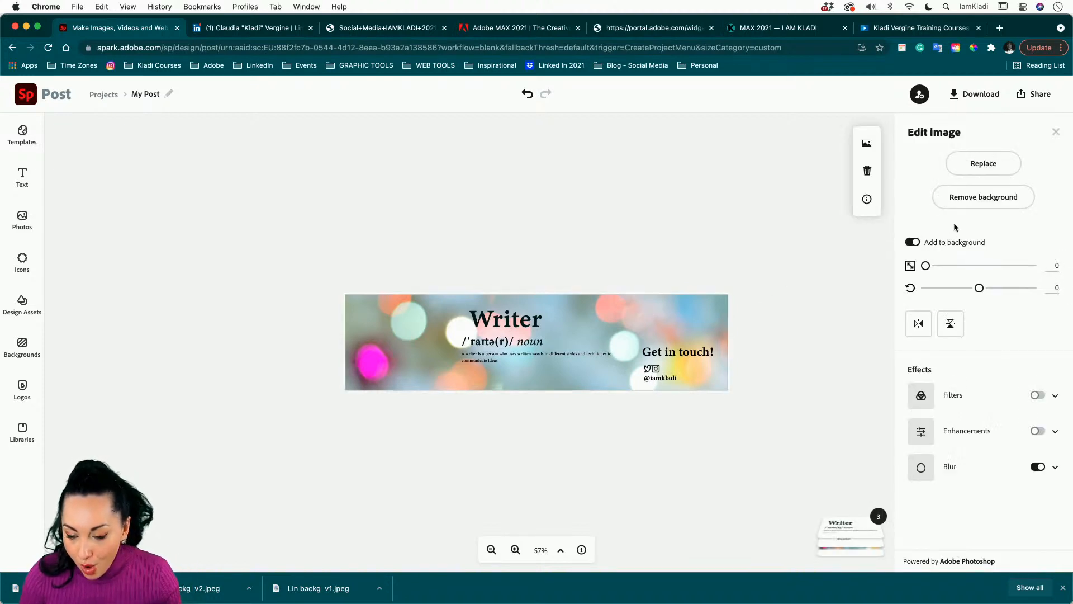
click(973, 162)
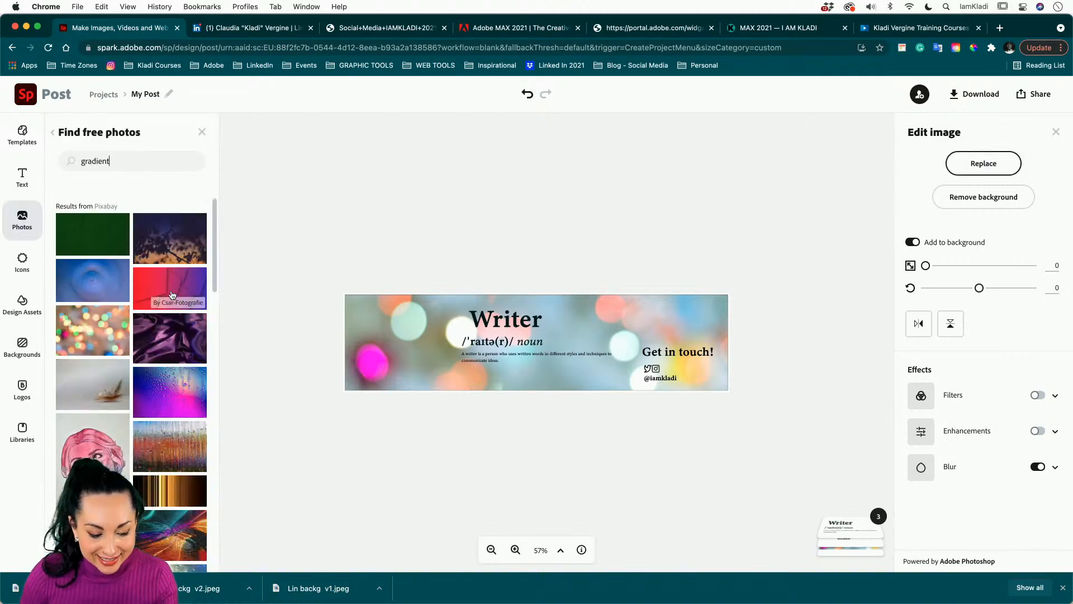
click(110, 316)
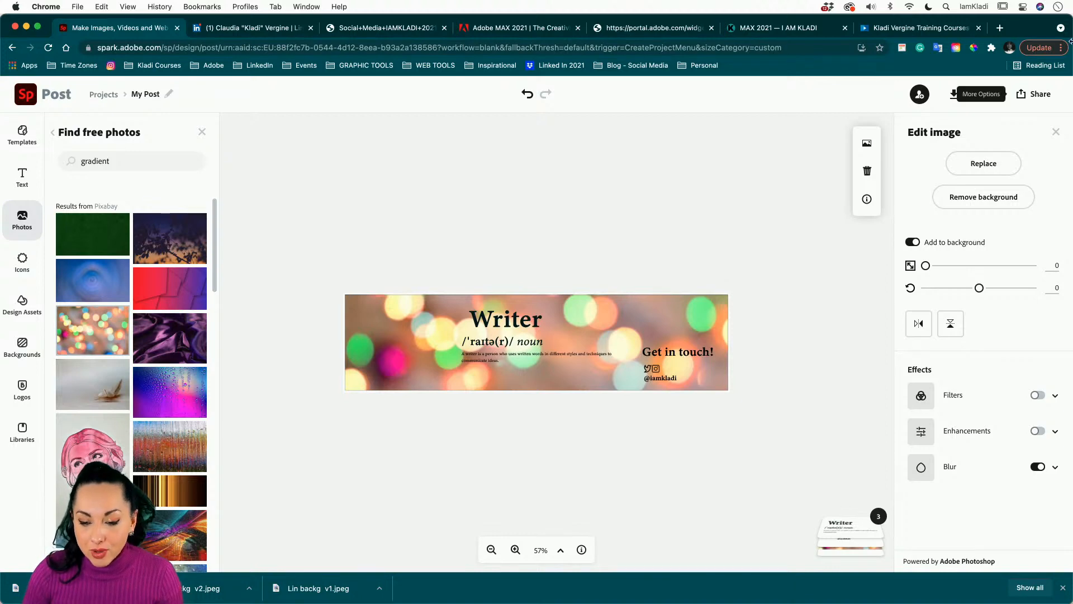
- Look over the instructor's LinkedIn Learning courses, the LinkedIn profile and the Adobe MAX 2021 site, and return to the banner project
click(932, 28)
scroll(669, 308, down, 5)
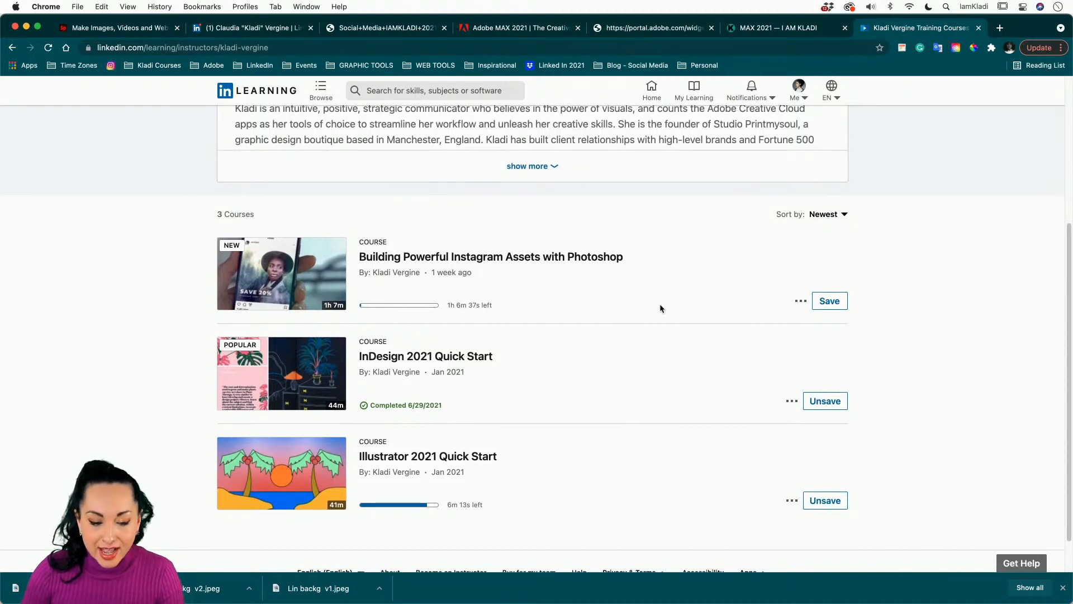
click(216, 29)
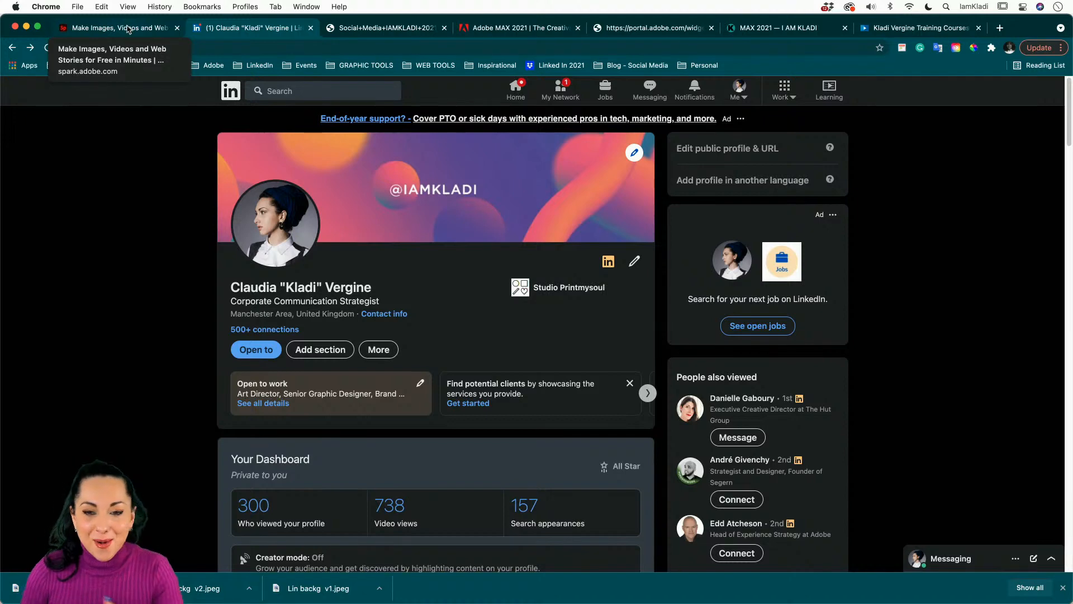
click(128, 29)
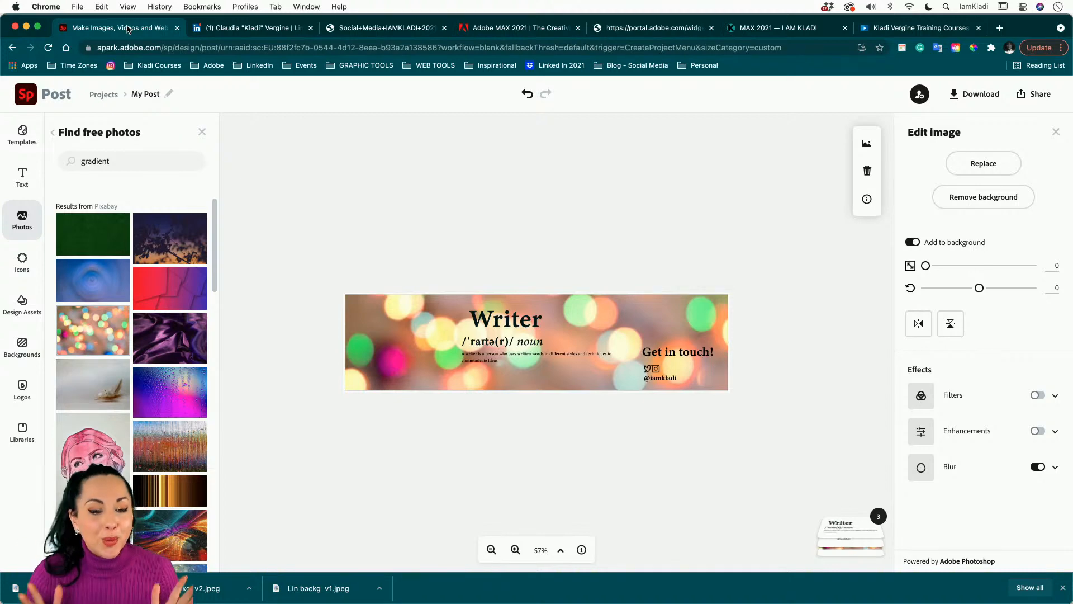
click(515, 29)
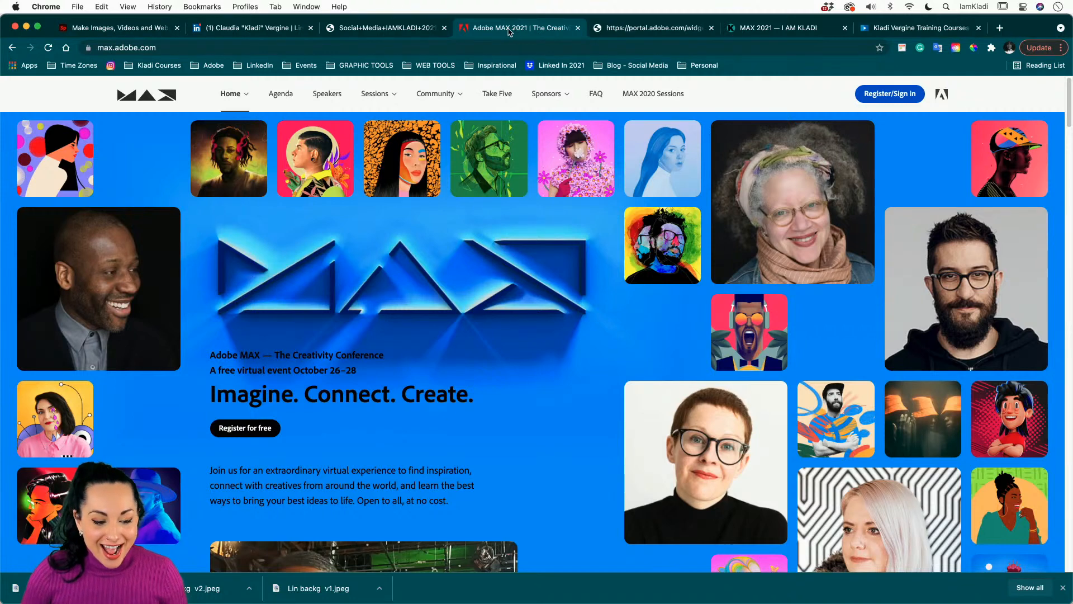
click(134, 31)
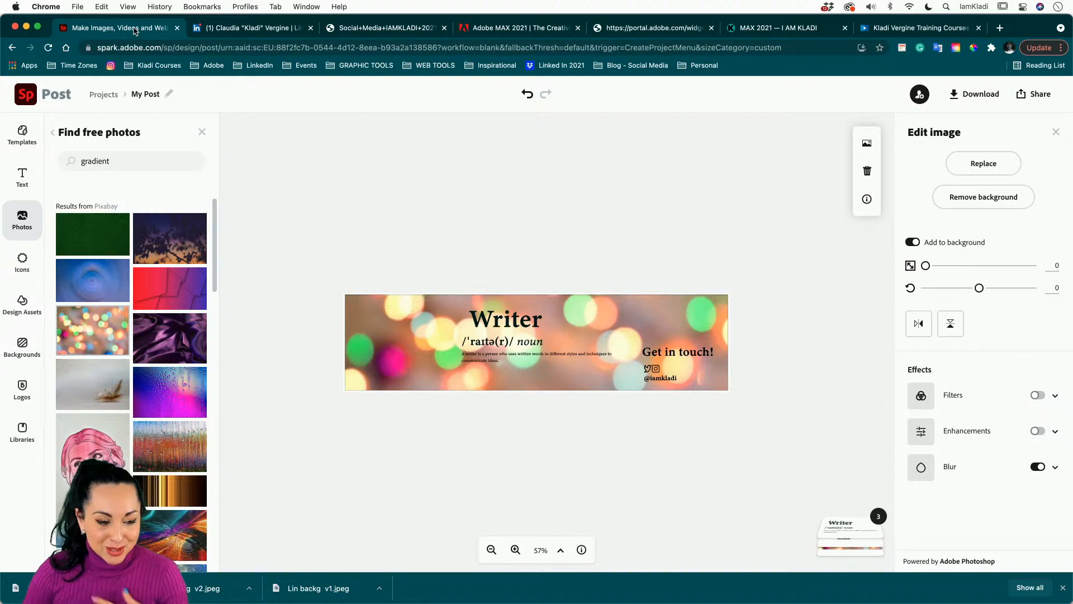